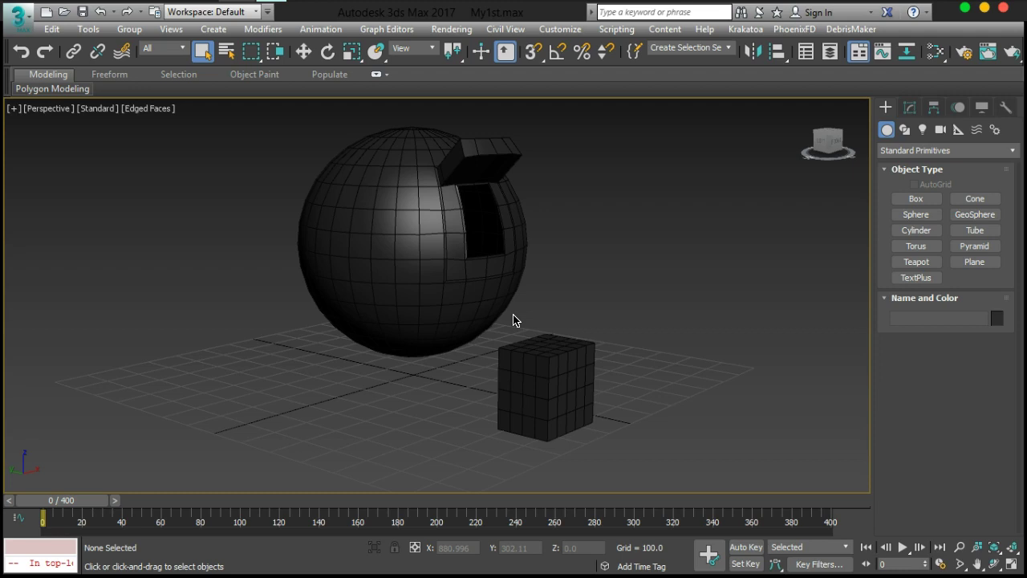
# - Reset the scene to a new empty one without saving the changes to My1st.max
pyautogui.click(18, 17)
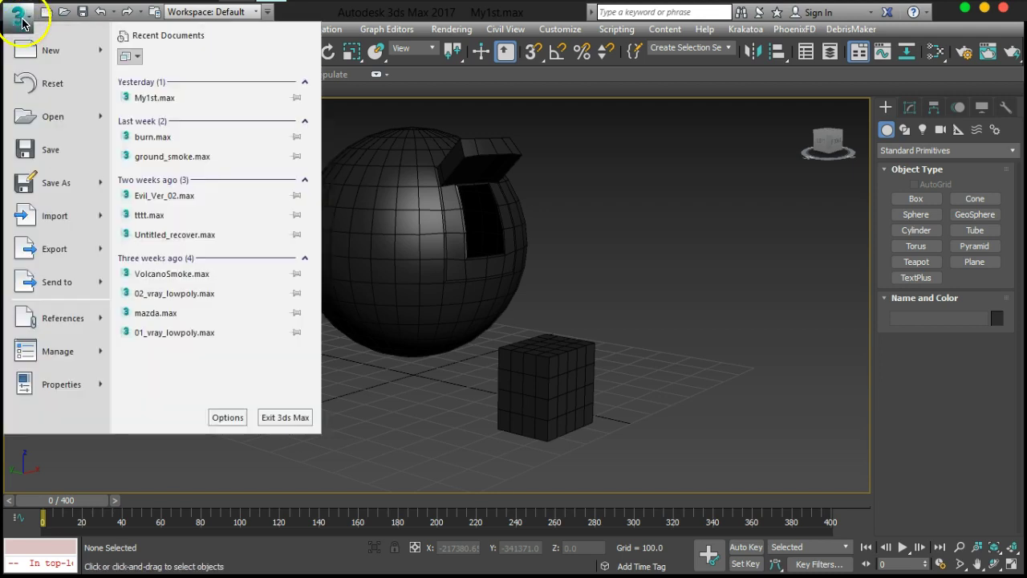
pyautogui.click(42, 85)
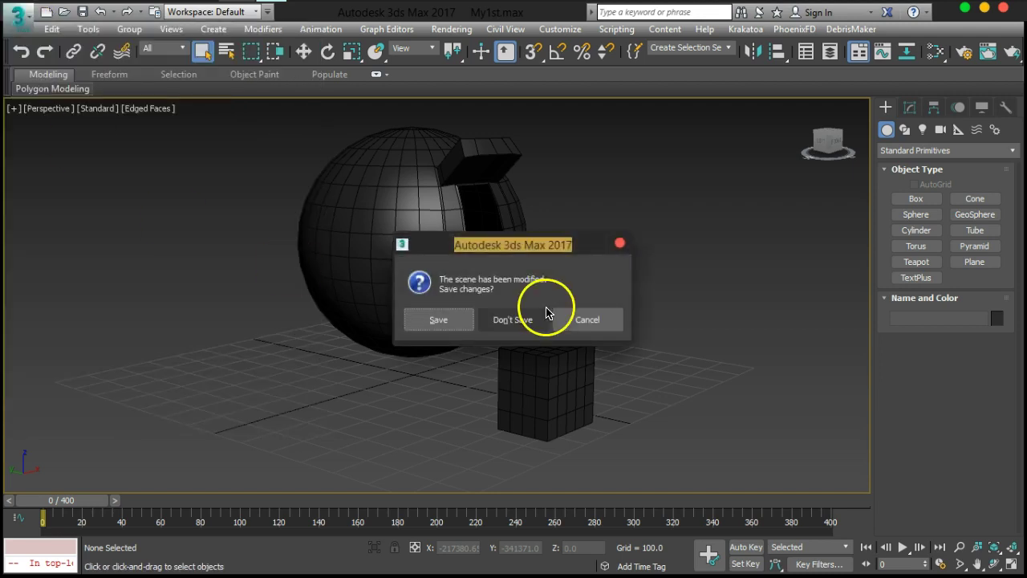
pyautogui.moveTo(543, 246); pyautogui.dragTo(558, 190)
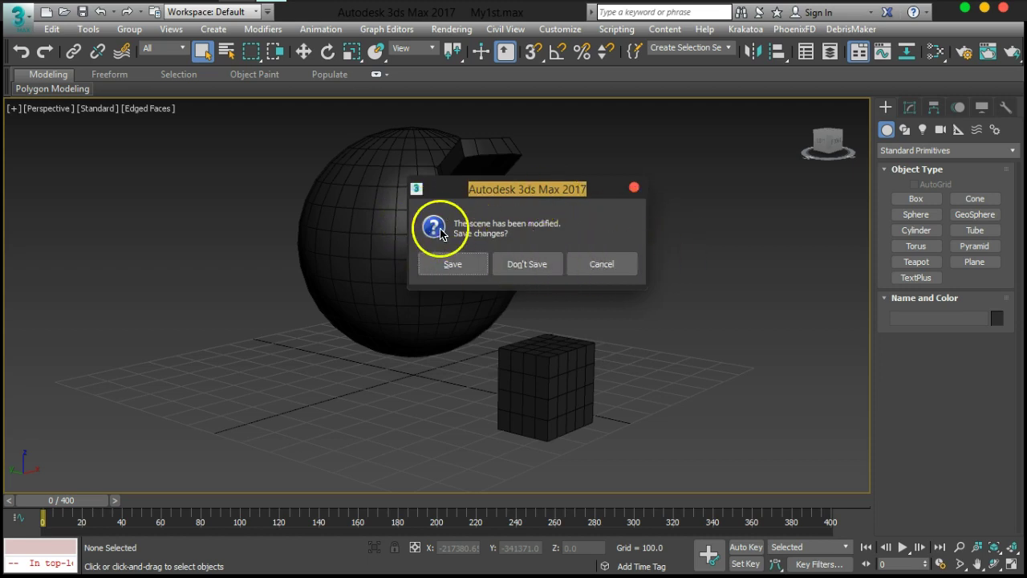
pyautogui.click(529, 264)
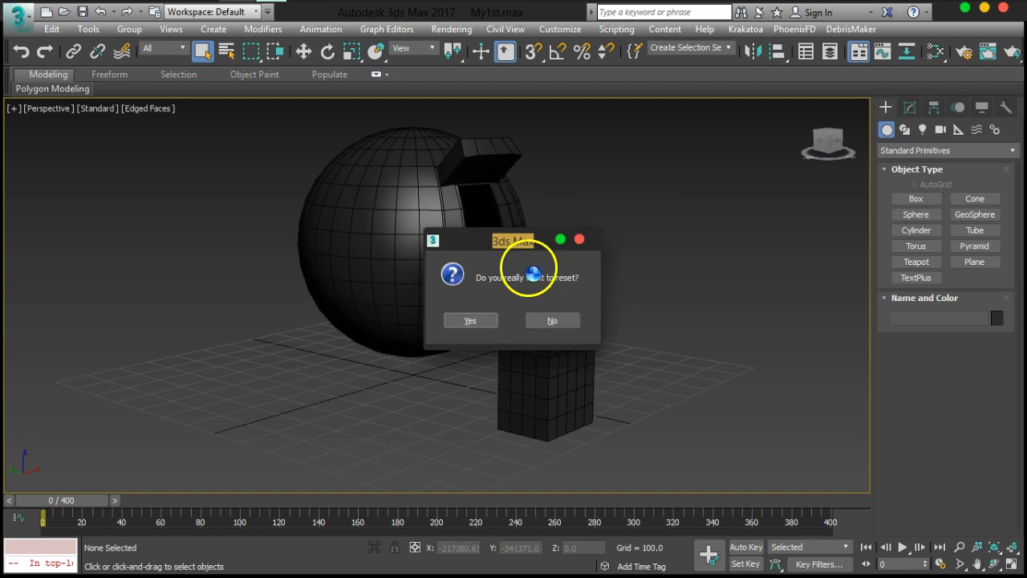
pyautogui.click(471, 320)
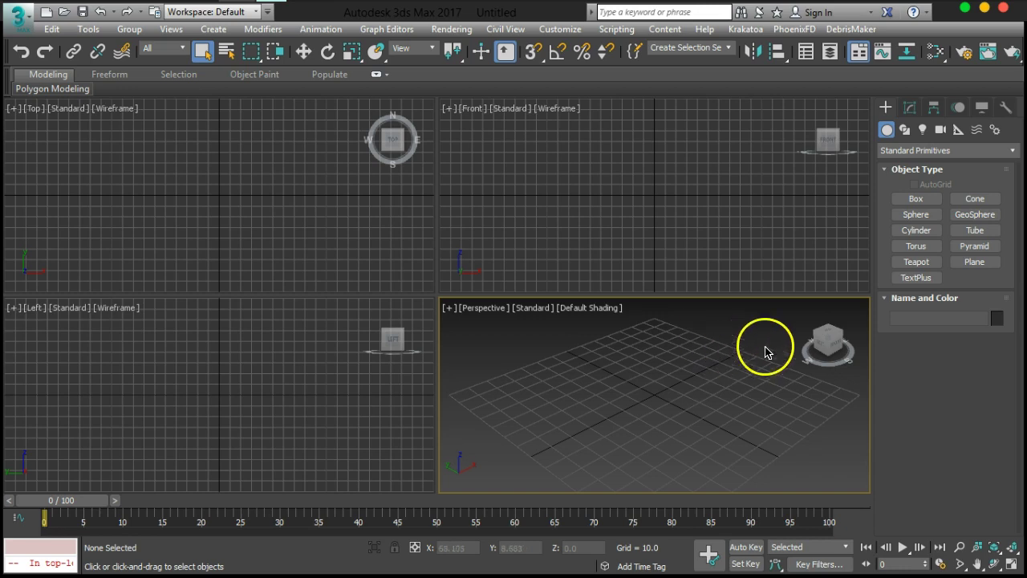
# - Create a box about 49 long, 81 wide and 35 high on the grid in the maximized Perspective view
pyautogui.click(916, 200)
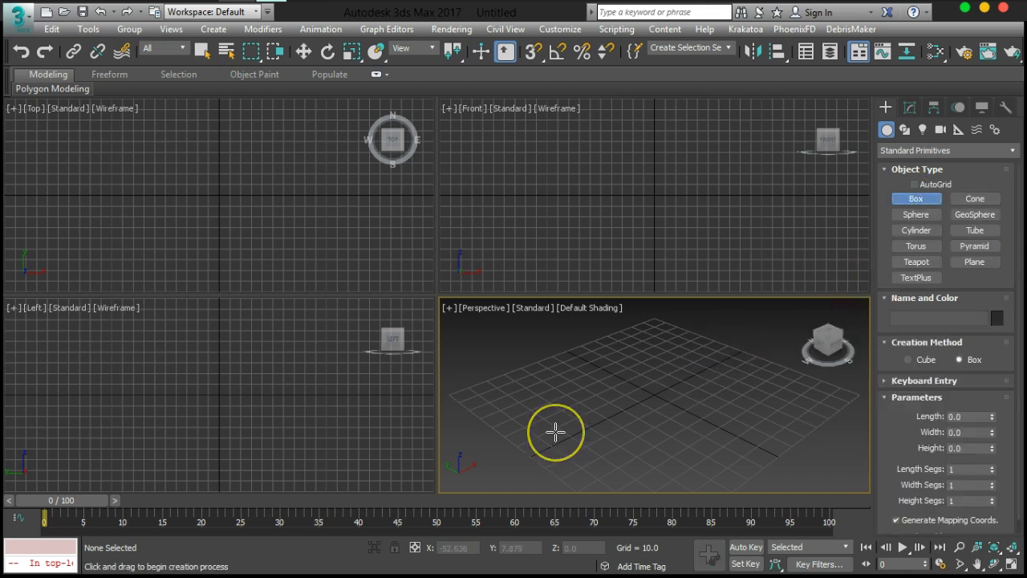
pyautogui.hotkey('alt', 'w')
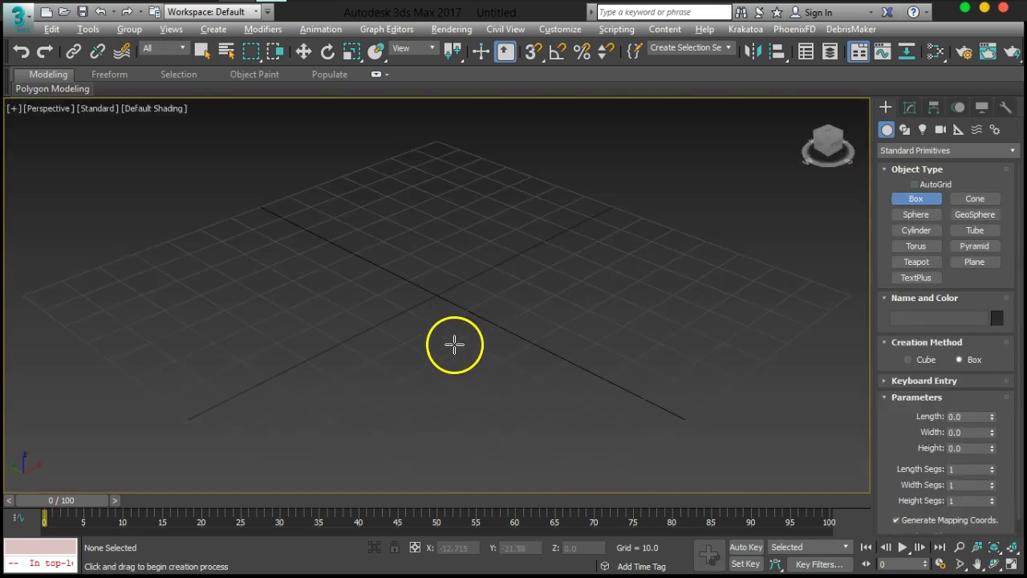
pyautogui.scroll(2, 526, 316)
pyautogui.scroll(-2, 527, 317)
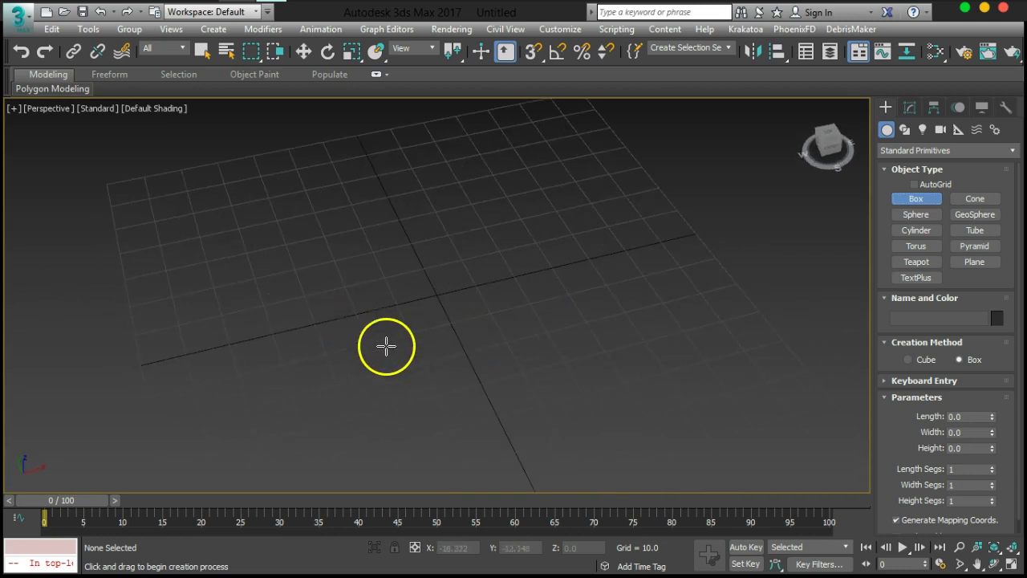
pyautogui.moveTo(299, 270); pyautogui.dragTo(681, 326)
pyautogui.click(695, 190)
pyautogui.keyDown('alt'); pyautogui.moveTo(645, 291); pyautogui.dragTo(650, 316, button='middle'); pyautogui.keyUp('alt')
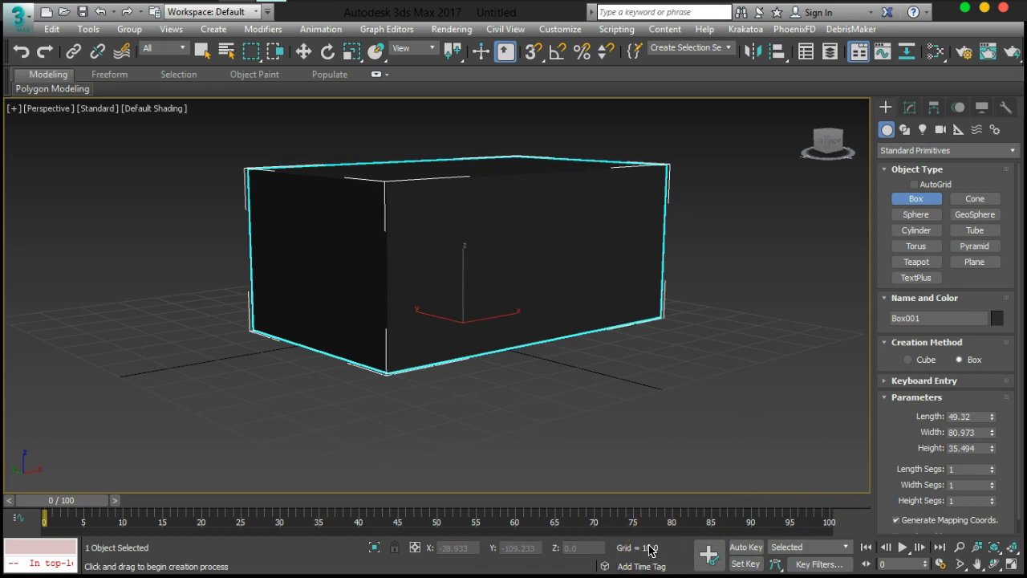
pyautogui.keyDown('alt'); pyautogui.moveTo(562, 339); pyautogui.dragTo(521, 349, button='middle'); pyautogui.keyUp('alt')
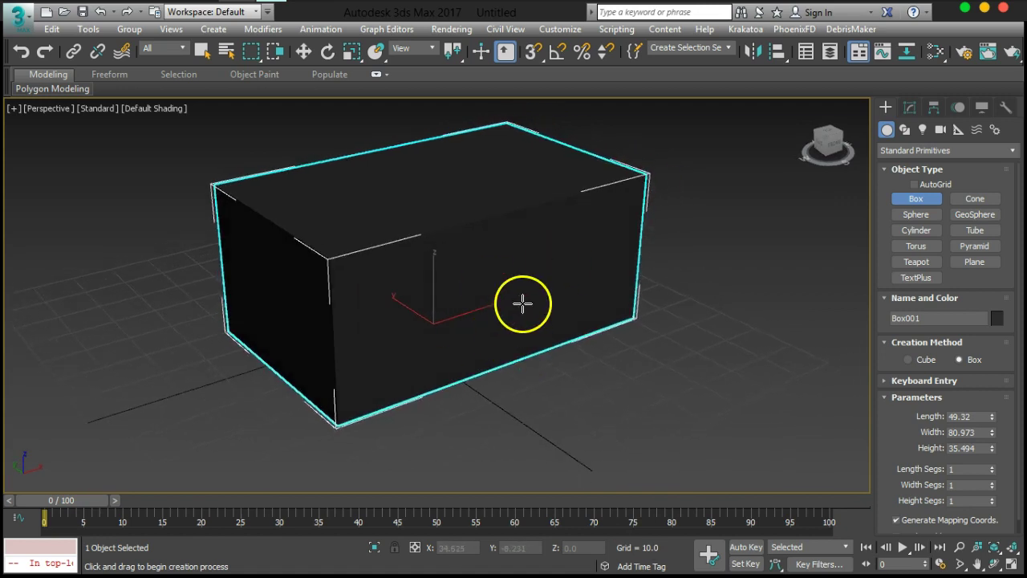
# - End box creation, turn on the Edged Faces display in the Perspective view and select the box
pyautogui.rightClick(743, 282)
pyautogui.click(636, 375)
pyautogui.click(482, 310)
pyautogui.keyDown('alt'); pyautogui.moveTo(481, 310); pyautogui.dragTo(600, 345, button='middle'); pyautogui.keyUp('alt')
pyautogui.click(652, 348)
pyautogui.press('F4')
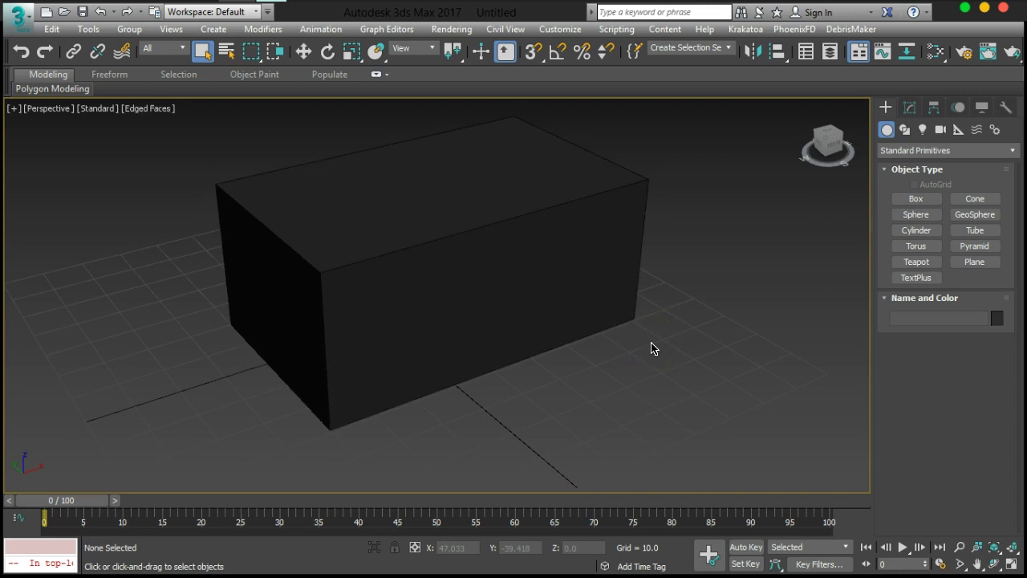
pyautogui.keyDown('alt'); pyautogui.moveTo(652, 325); pyautogui.dragTo(577, 348, button='middle'); pyautogui.keyUp('alt')
pyautogui.click(449, 329)
pyautogui.keyDown('alt'); pyautogui.moveTo(459, 340); pyautogui.dragTo(525, 367, button='middle'); pyautogui.keyUp('alt')
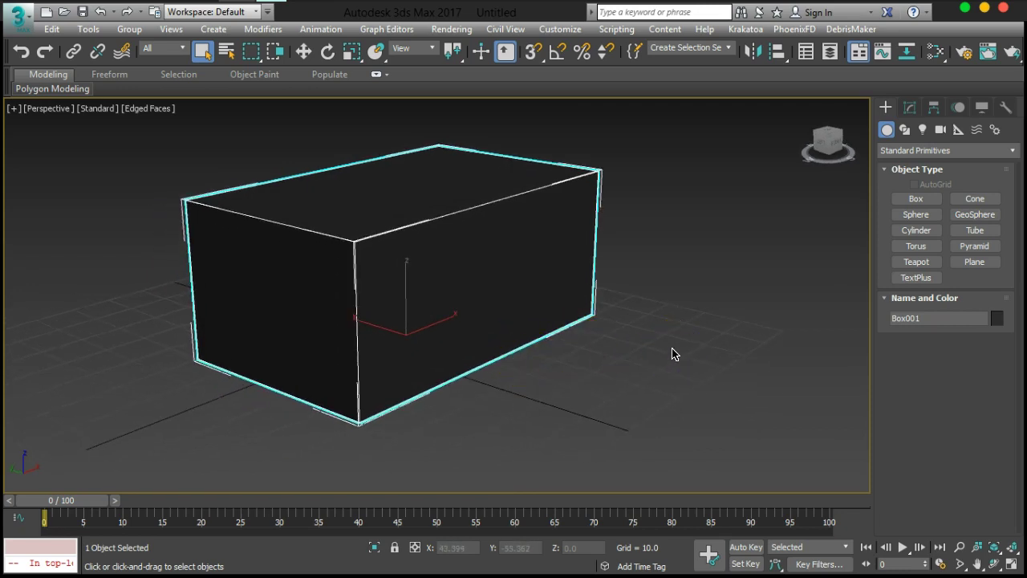
# - Move the box to the world origin by setting its X and Y position to 0
pyautogui.click(304, 52)
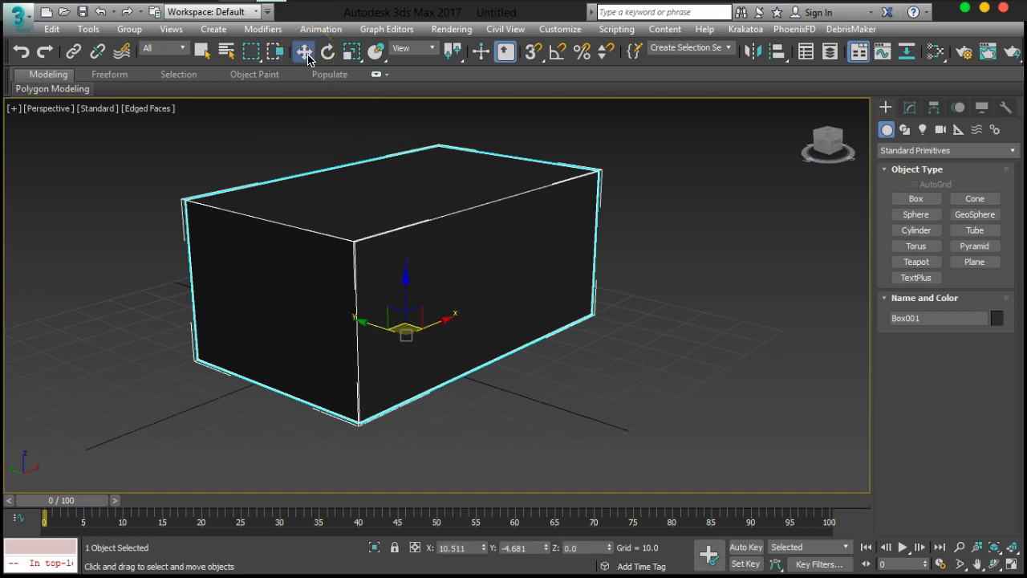
pyautogui.moveTo(460, 324); pyautogui.dragTo(368, 331)
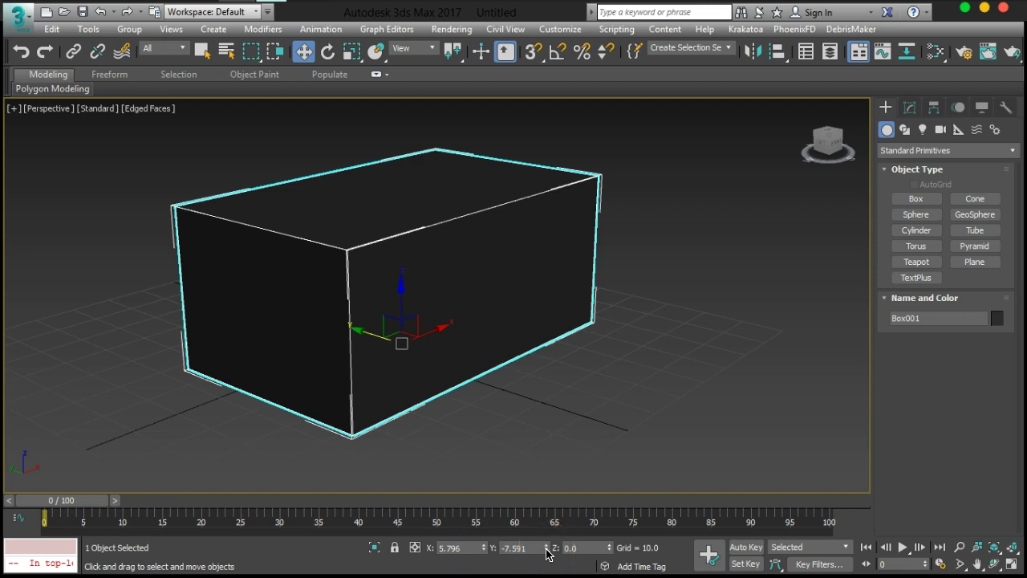
pyautogui.rightClick(484, 549)
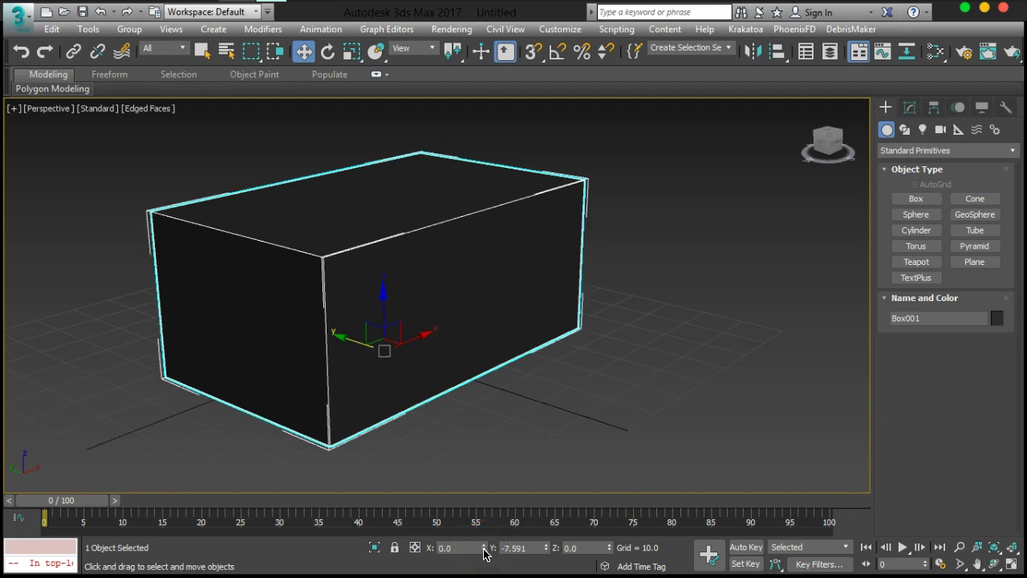
pyautogui.rightClick(545, 550)
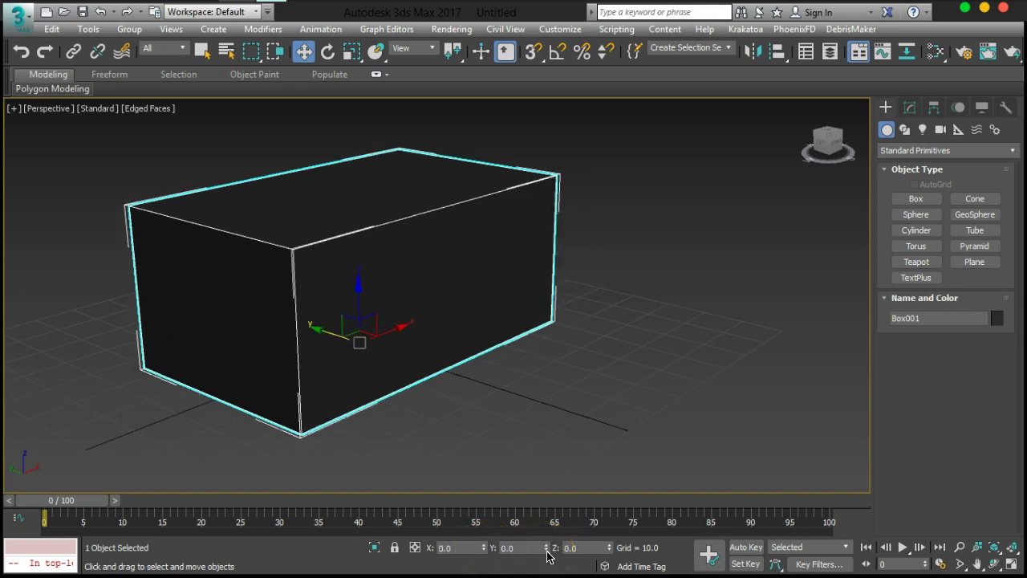
pyautogui.click(454, 548)
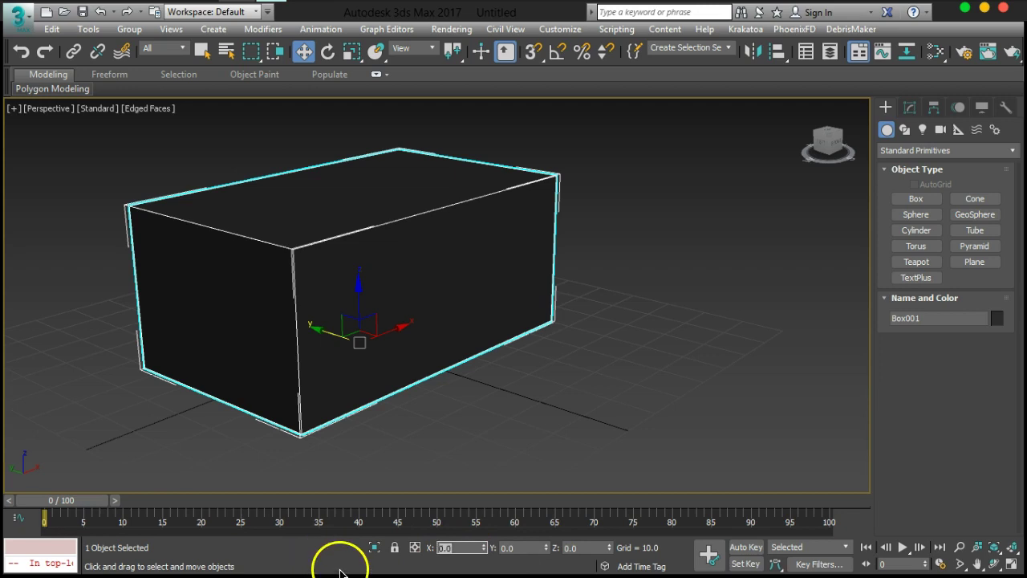
# - Examine the selected box's end, top and long side faces from several angles
pyautogui.keyDown('alt'); pyautogui.moveTo(475, 404); pyautogui.dragTo(601, 362, button='middle'); pyautogui.keyUp('alt')
pyautogui.moveTo(551, 342); pyautogui.dragTo(525, 358, button='middle')
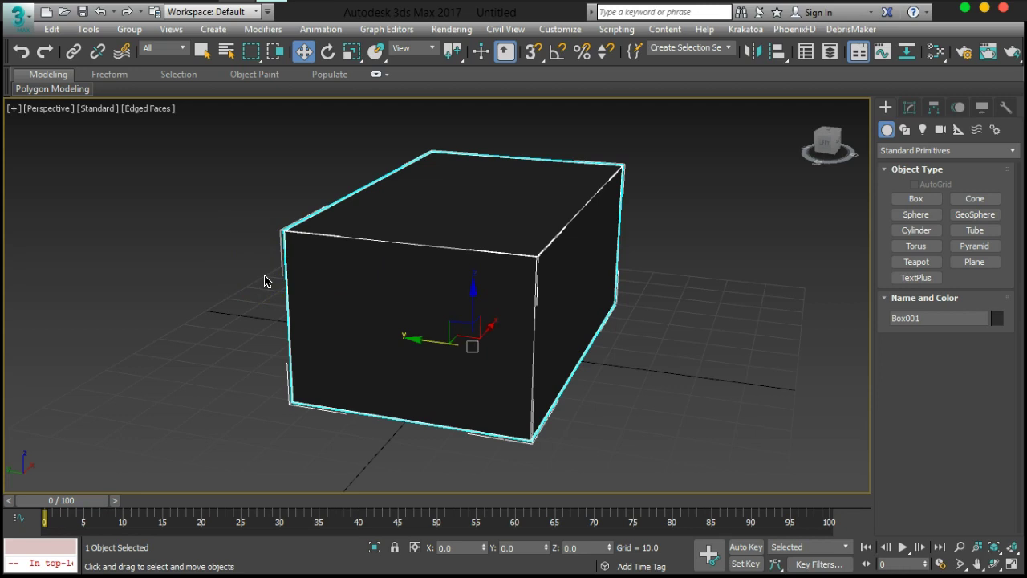
pyautogui.keyDown('alt'); pyautogui.moveTo(486, 337); pyautogui.dragTo(505, 339, button='middle'); pyautogui.keyUp('alt')
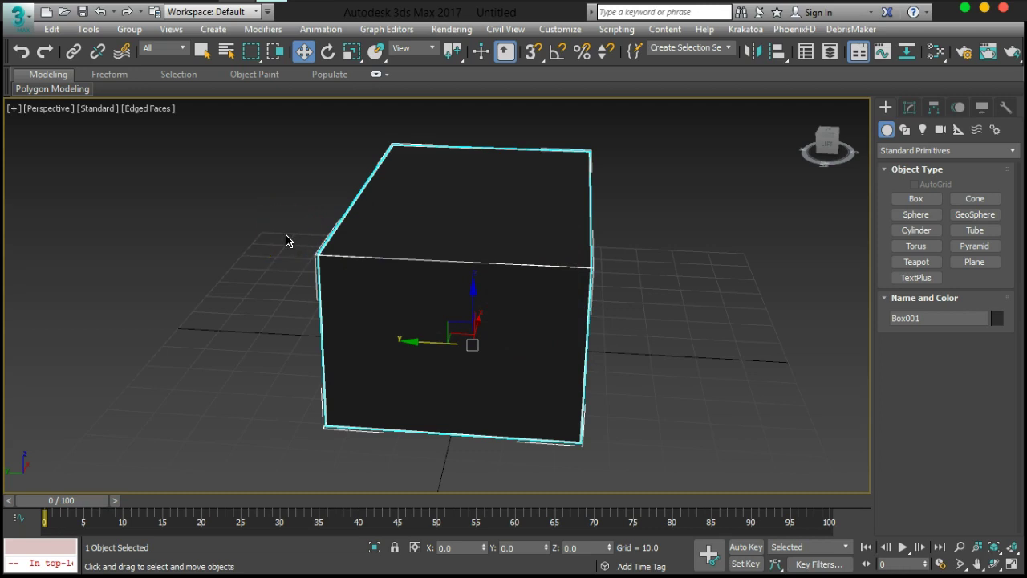
pyautogui.keyDown('alt'); pyautogui.moveTo(701, 298); pyautogui.dragTo(630, 293, button='middle'); pyautogui.keyUp('alt')
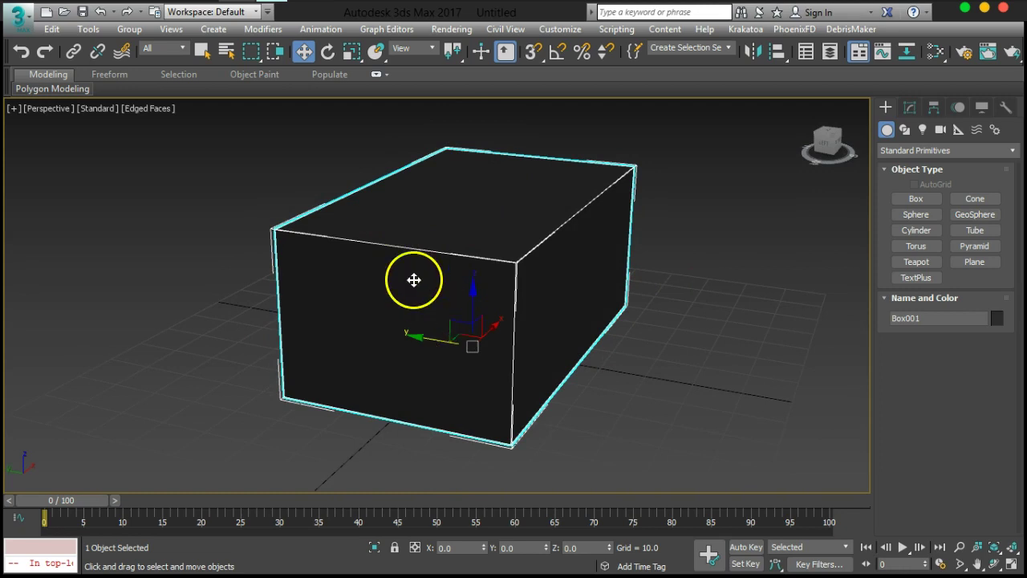
pyautogui.keyDown('alt'); pyautogui.moveTo(484, 216); pyautogui.dragTo(429, 281, button='middle'); pyautogui.keyUp('alt')
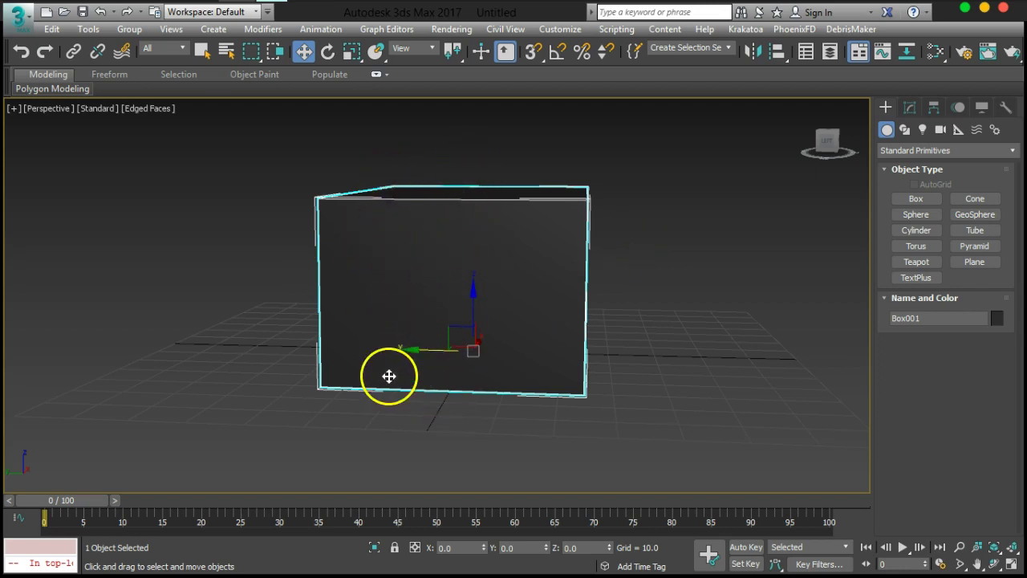
pyautogui.keyDown('alt'); pyautogui.moveTo(291, 394); pyautogui.dragTo(309, 188, button='middle'); pyautogui.keyUp('alt')
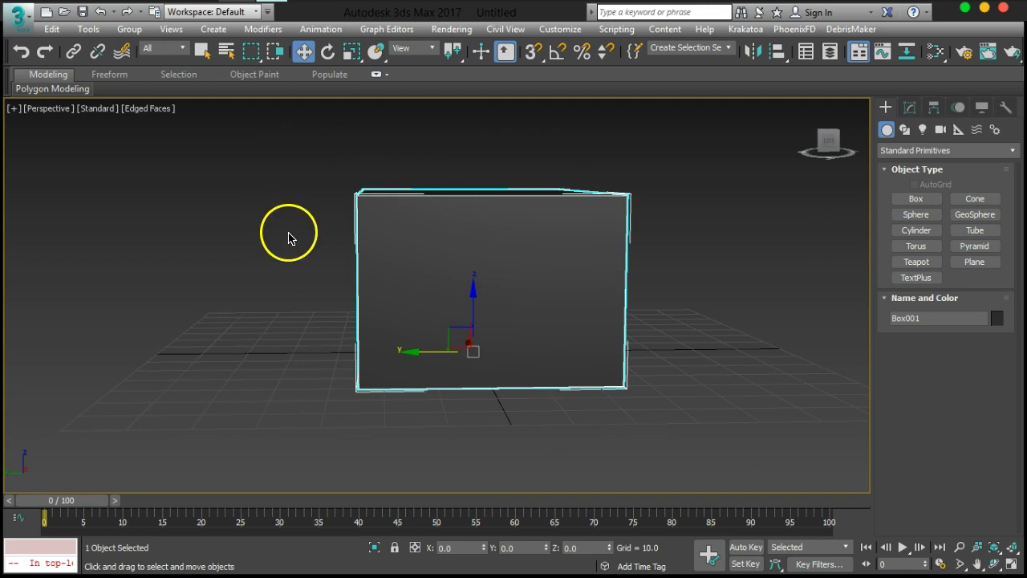
pyautogui.keyDown('alt'); pyautogui.moveTo(650, 252); pyautogui.dragTo(570, 287, button='middle'); pyautogui.keyUp('alt')
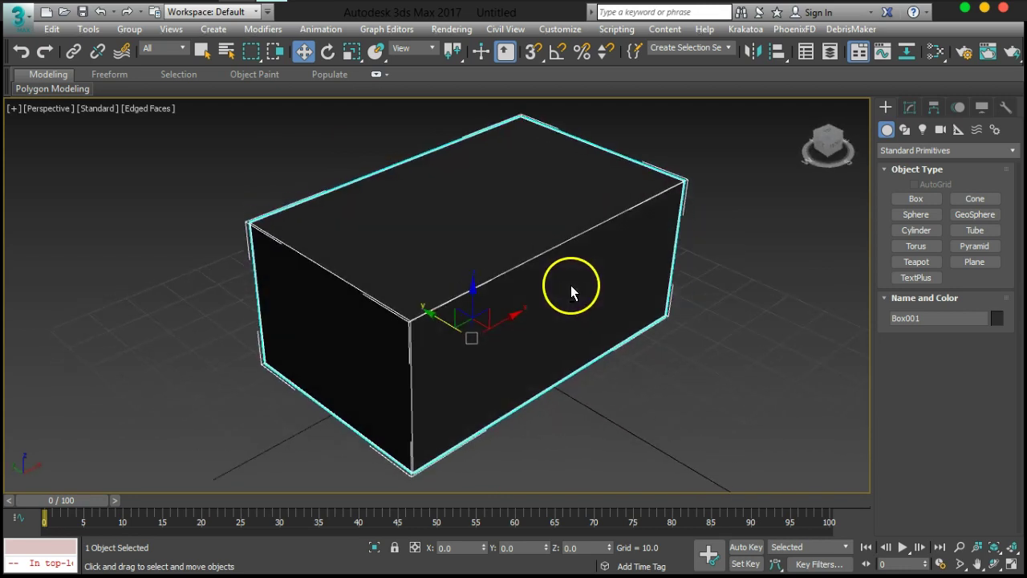
# - Try 2 length segments on the box and set the length segments back to 1
pyautogui.click(912, 111)
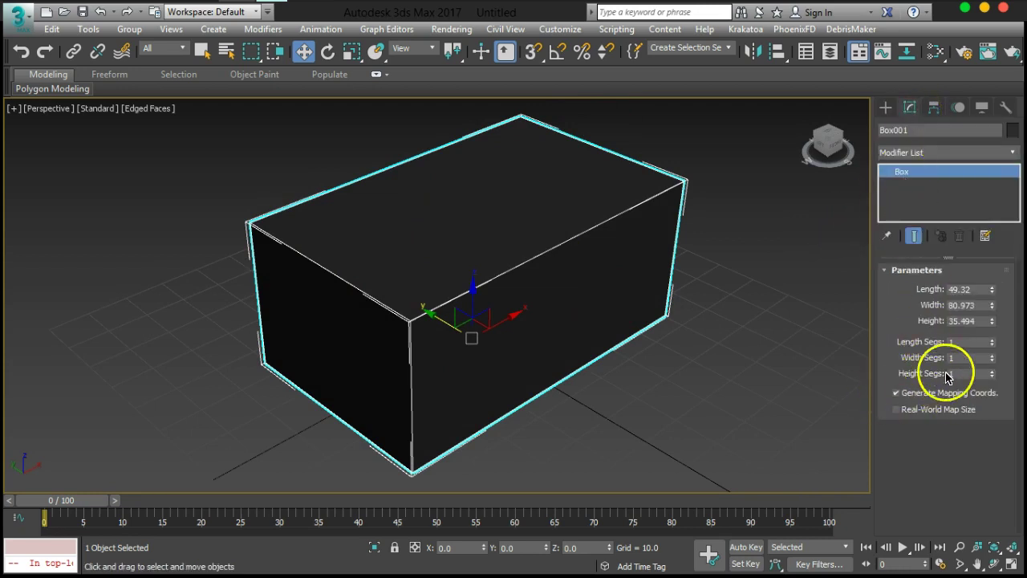
pyautogui.keyDown('alt'); pyautogui.moveTo(642, 345); pyautogui.dragTo(366, 271, button='middle'); pyautogui.keyUp('alt')
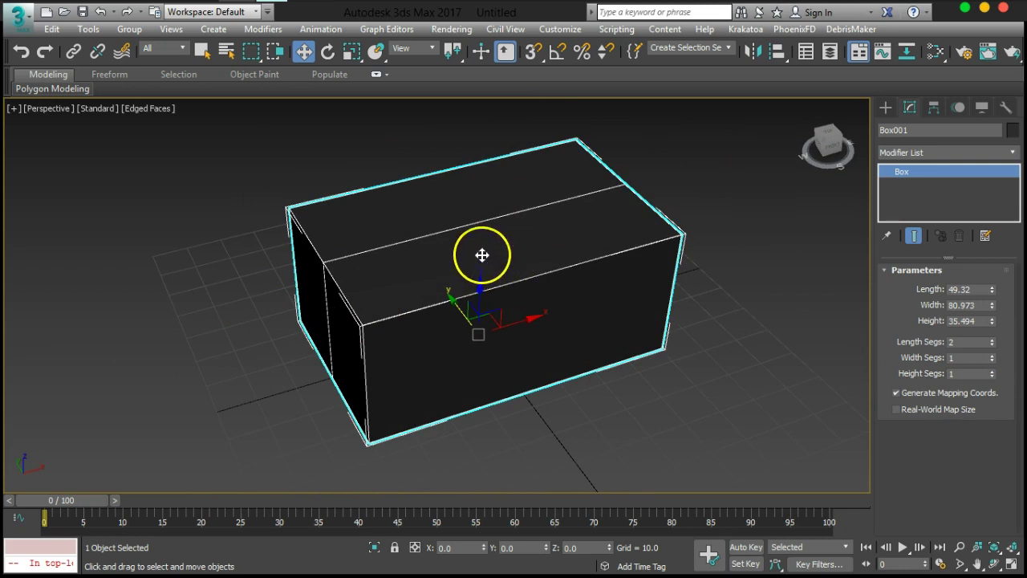
pyautogui.click(993, 344)
pyautogui.keyDown('alt'); pyautogui.moveTo(582, 338); pyautogui.dragTo(619, 296, button='middle'); pyautogui.keyUp('alt')
# - Convert the box to an Editable Poly
pyautogui.rightClick(574, 276)
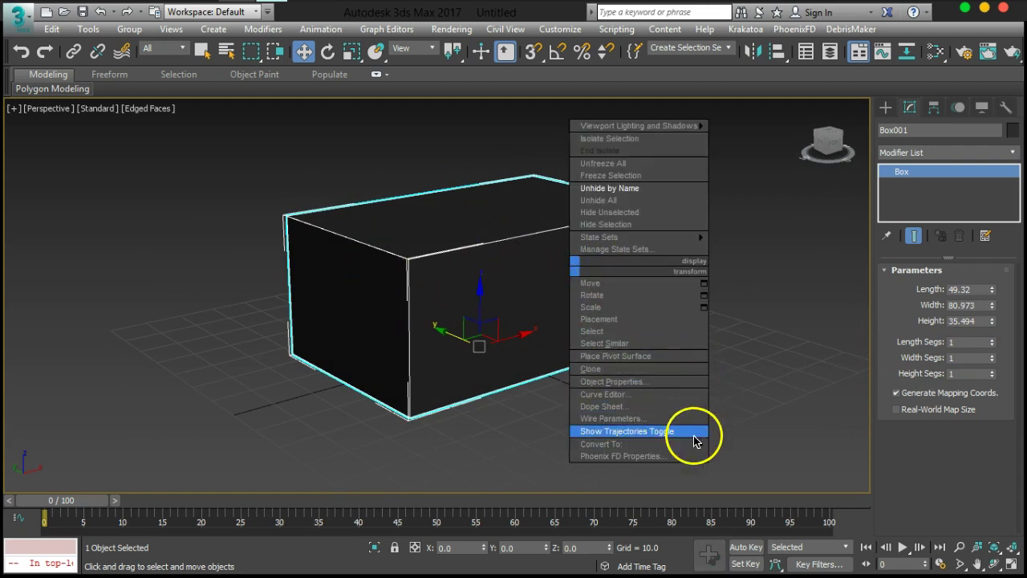
pyautogui.moveTo(665, 446)
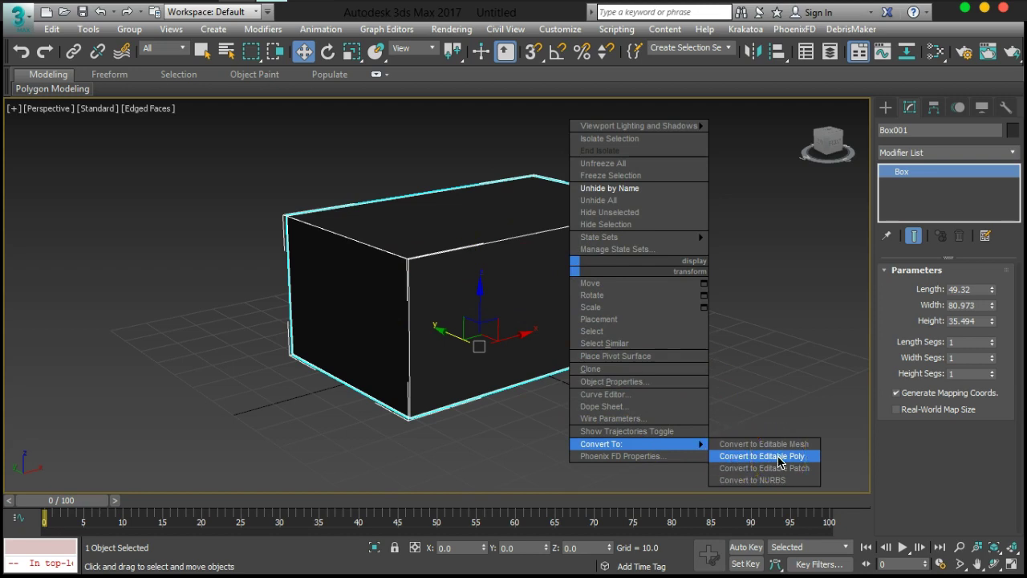
pyautogui.click(777, 456)
pyautogui.click(724, 428)
pyautogui.click(685, 358)
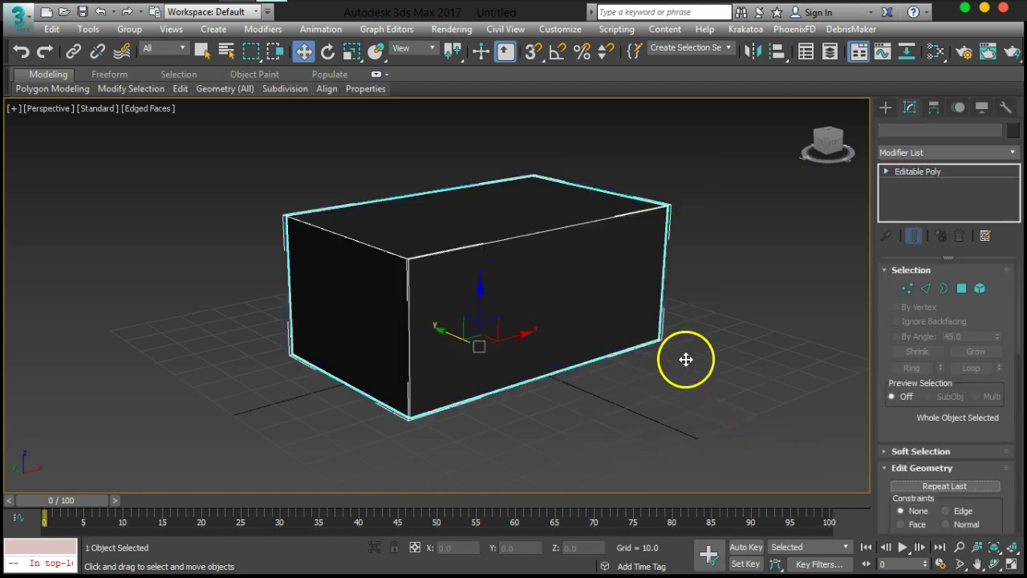
# - Deselect the converted box and examine its shape from the end, the side and above
pyautogui.keyDown('alt'); pyautogui.moveTo(638, 378); pyautogui.dragTo(699, 358, button='middle'); pyautogui.keyUp('alt')
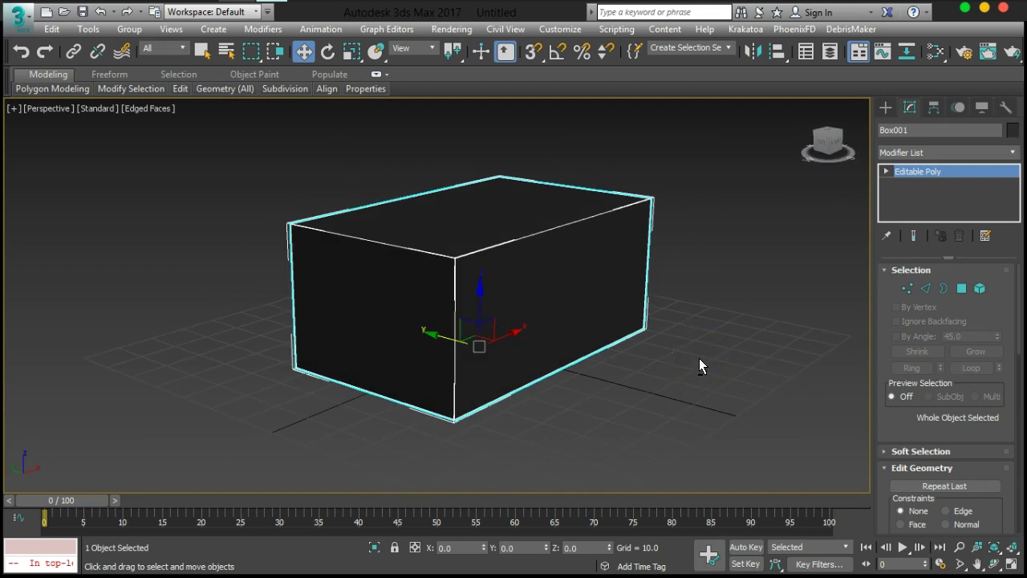
pyautogui.keyDown('alt'); pyautogui.moveTo(591, 333); pyautogui.dragTo(615, 298, button='middle'); pyautogui.keyUp('alt')
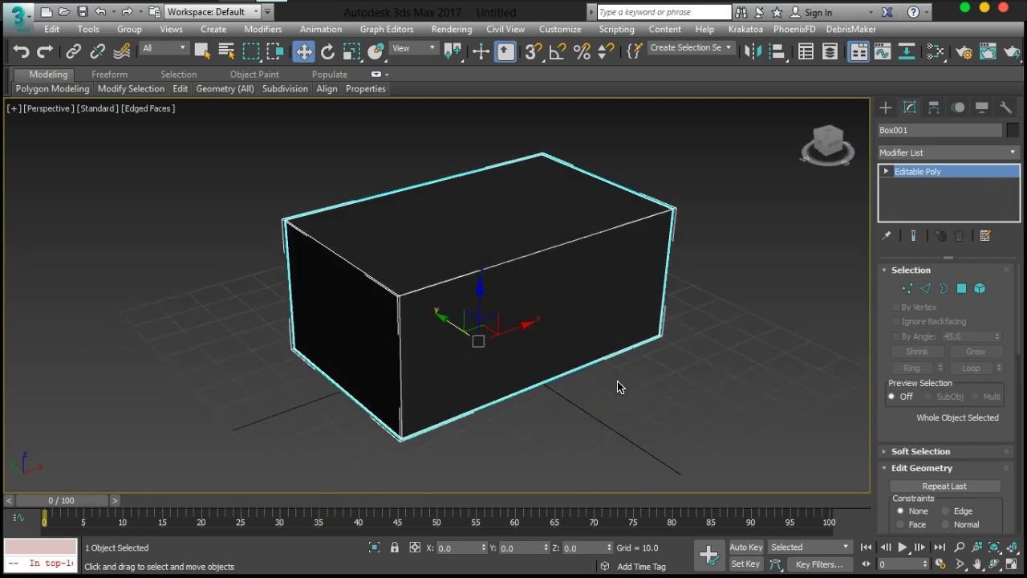
pyautogui.click(694, 378)
pyautogui.keyDown('alt'); pyautogui.moveTo(420, 312); pyautogui.dragTo(502, 314, button='middle'); pyautogui.keyUp('alt')
pyautogui.keyDown('alt'); pyautogui.moveTo(530, 367); pyautogui.dragTo(473, 426, button='middle'); pyautogui.keyUp('alt')
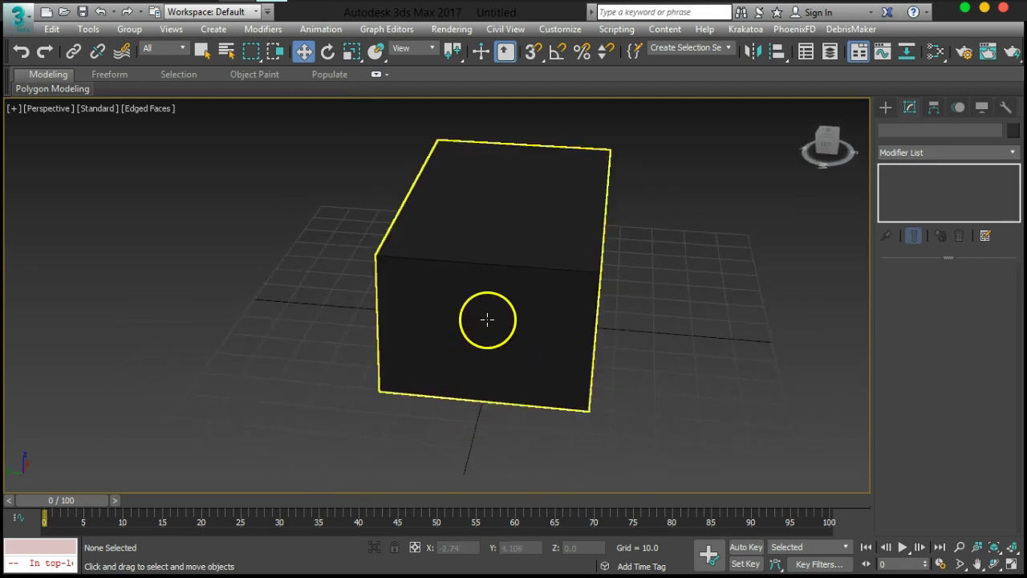
pyautogui.keyDown('alt'); pyautogui.moveTo(560, 173); pyautogui.dragTo(567, 350, button='middle'); pyautogui.keyUp('alt')
pyautogui.keyDown('alt'); pyautogui.moveTo(427, 151); pyautogui.dragTo(394, 252, button='middle'); pyautogui.keyUp('alt')
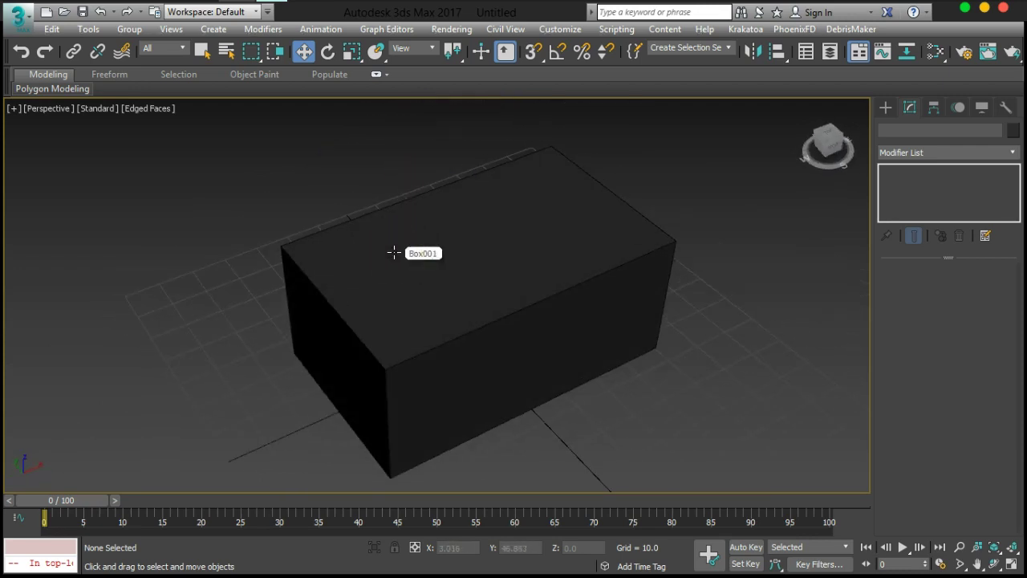
# - Select the box, enter its Edge sub-object level and select the four edges running along the Y axis
pyautogui.click(394, 252)
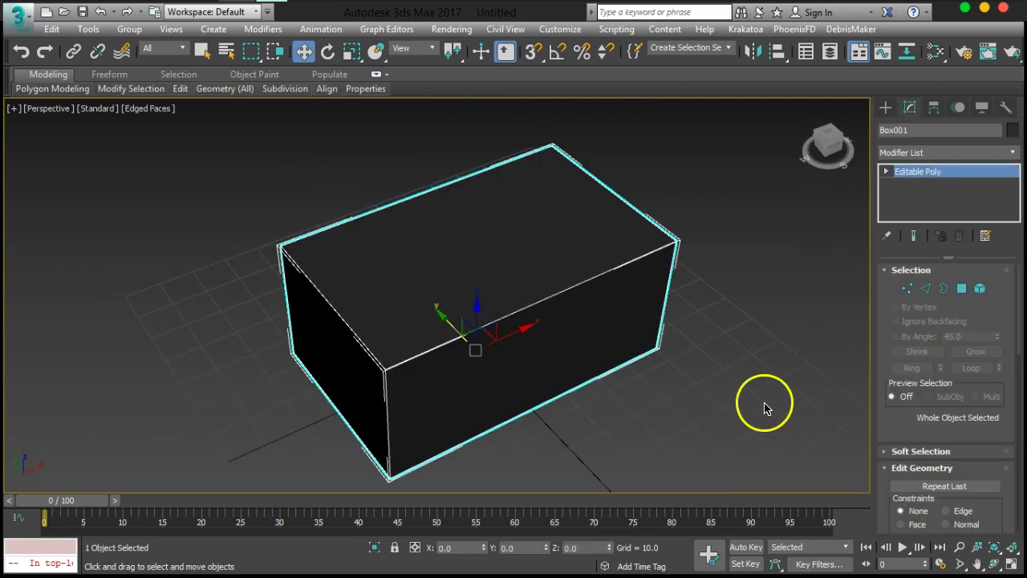
pyautogui.click(926, 291)
pyautogui.keyDown('alt'); pyautogui.moveTo(733, 379); pyautogui.dragTo(729, 262, button='middle'); pyautogui.keyUp('alt')
pyautogui.moveTo(733, 233); pyautogui.dragTo(682, 242)
pyautogui.keyDown('alt'); pyautogui.moveTo(682, 243); pyautogui.dragTo(693, 268, button='middle'); pyautogui.keyUp('alt')
pyautogui.moveTo(710, 278); pyautogui.dragTo(146, 389)
pyautogui.keyDown('alt'); pyautogui.moveTo(431, 387); pyautogui.dragTo(784, 355, button='middle'); pyautogui.keyUp('alt')
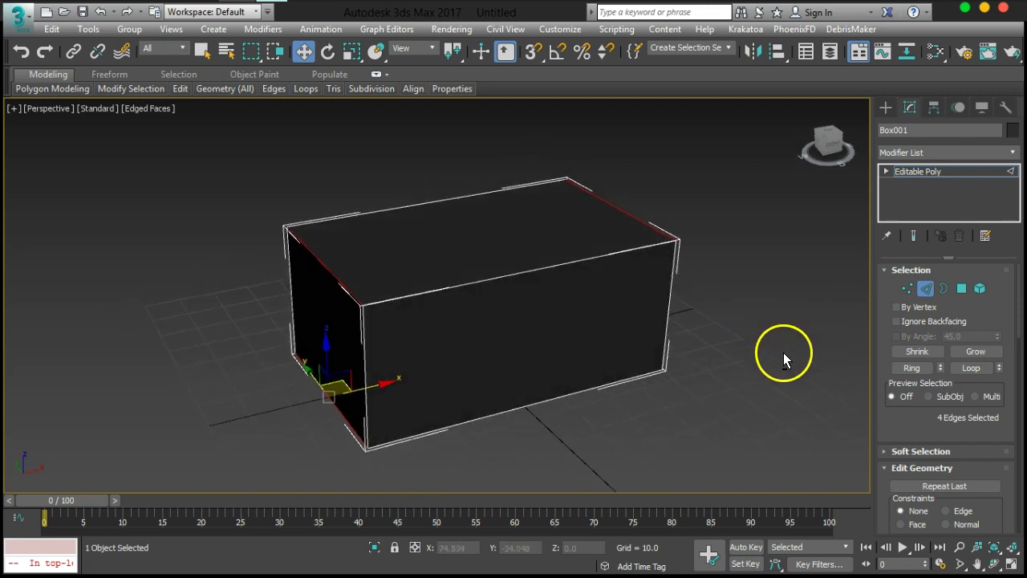
pyautogui.click(909, 323)
pyautogui.click(923, 294)
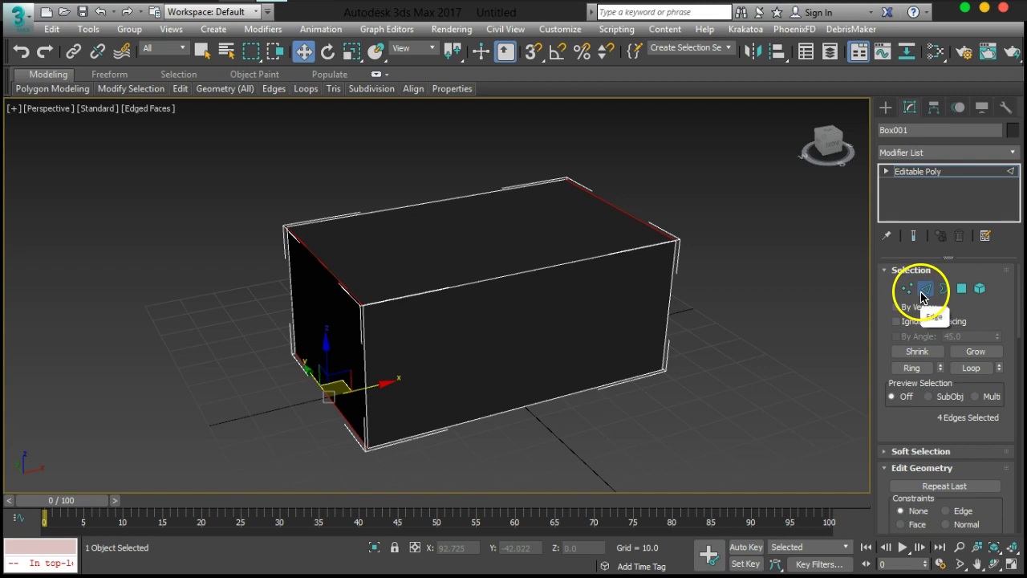
# - Clear the edge selection, leave the Edge sub-object level and examine the box in the top, front, left and perspective views
pyautogui.click(740, 344)
pyautogui.click(921, 294)
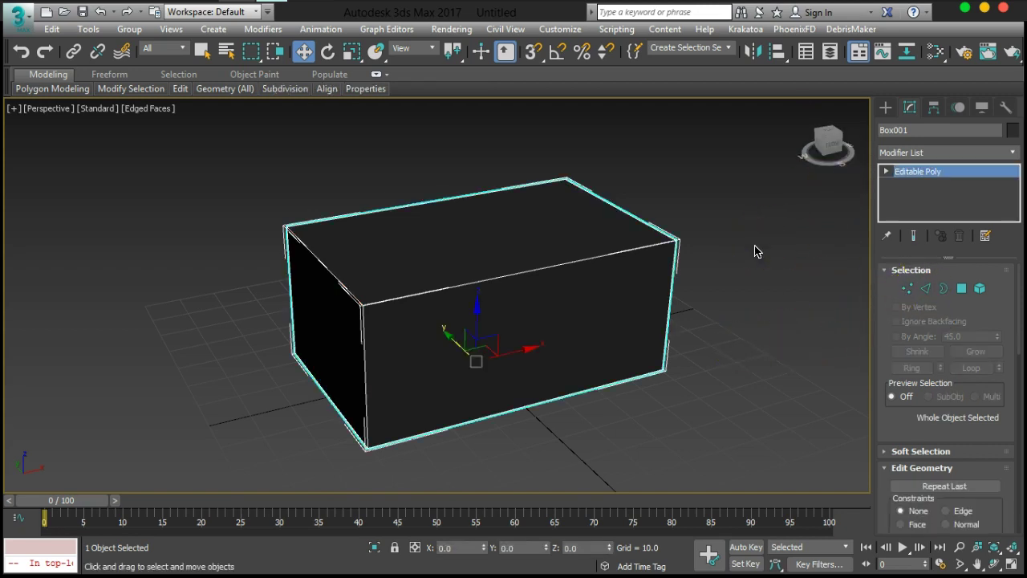
pyautogui.press('t')
pyautogui.click(452, 309)
pyautogui.click(276, 277)
pyautogui.click(472, 240)
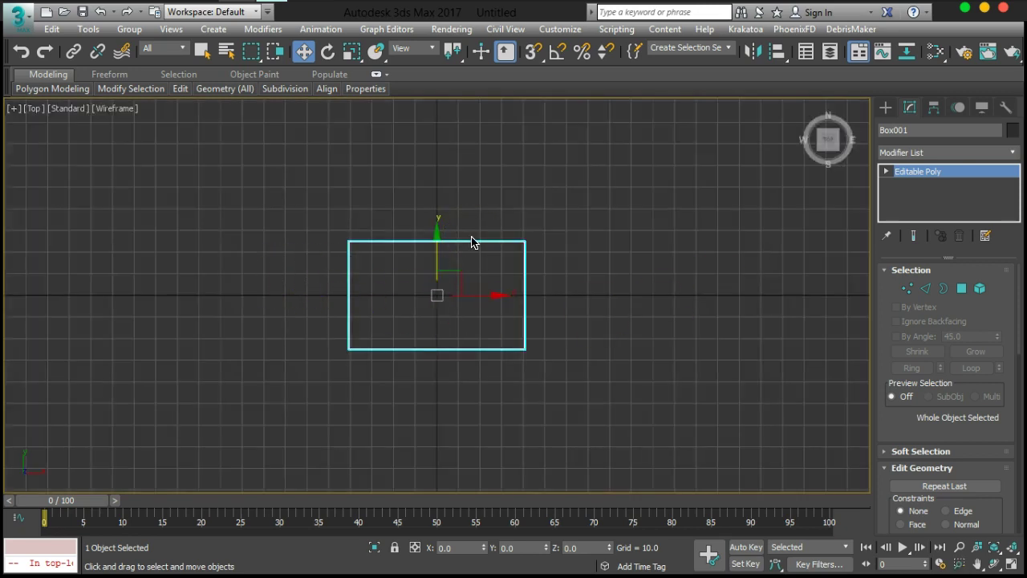
pyautogui.press('f')
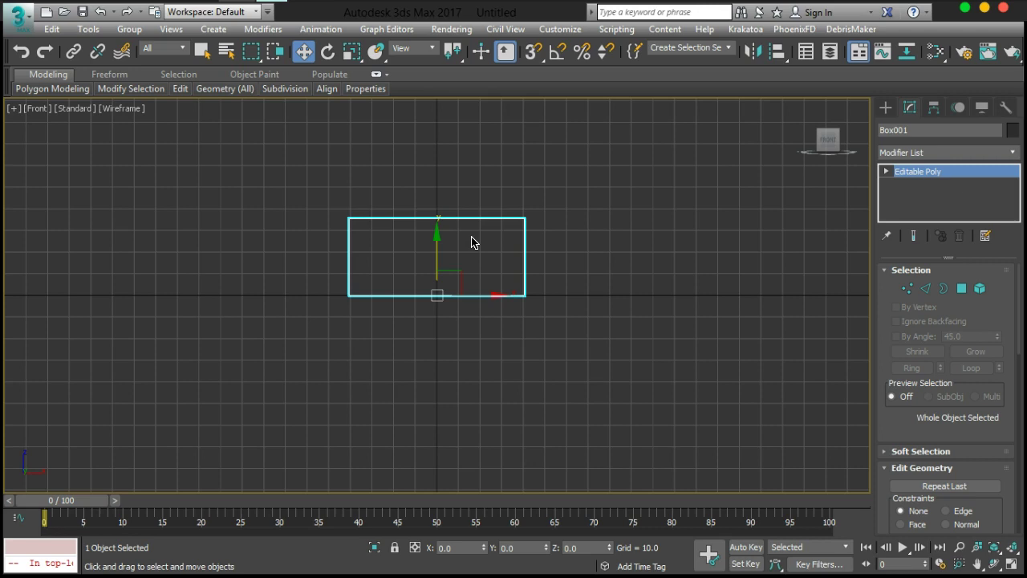
pyautogui.press('l')
pyautogui.click(253, 195)
pyautogui.click(88, 124)
pyautogui.click(247, 164)
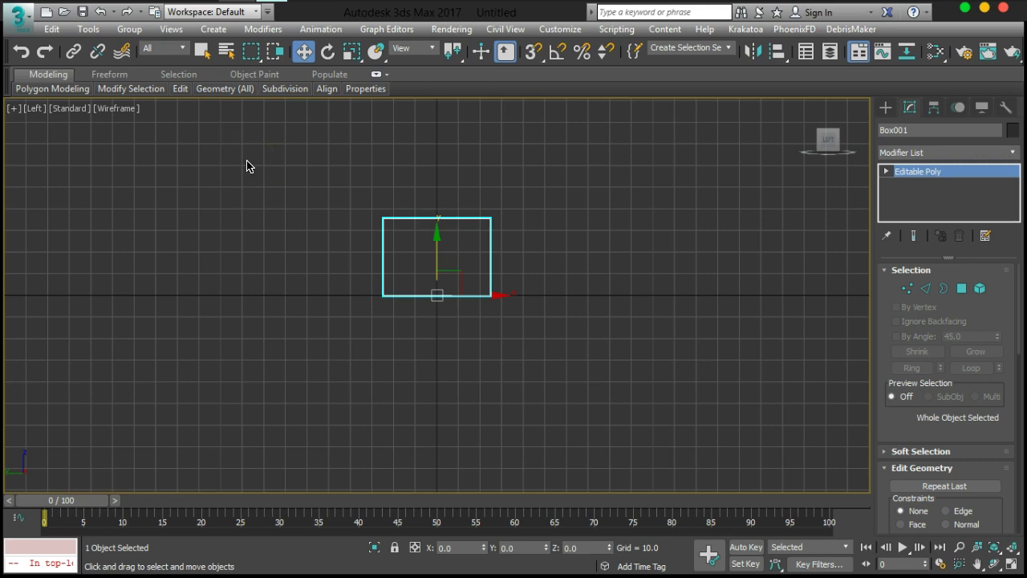
pyautogui.press('p')
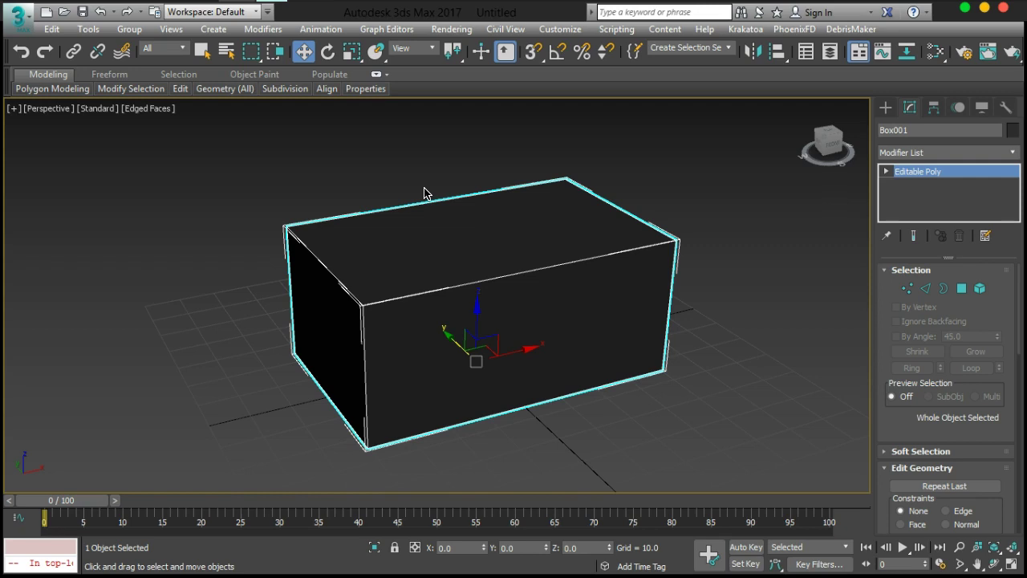
# - Enter the Edge level, select the four edges along the Y axis across the top view, and clear the selection
pyautogui.press('t')
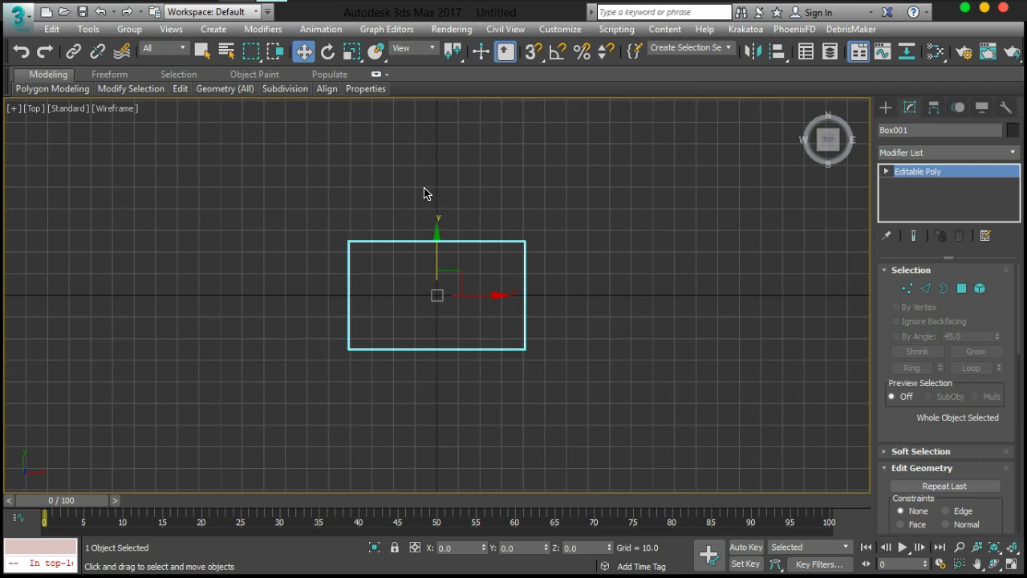
pyautogui.click(927, 290)
pyautogui.moveTo(241, 297); pyautogui.dragTo(638, 303)
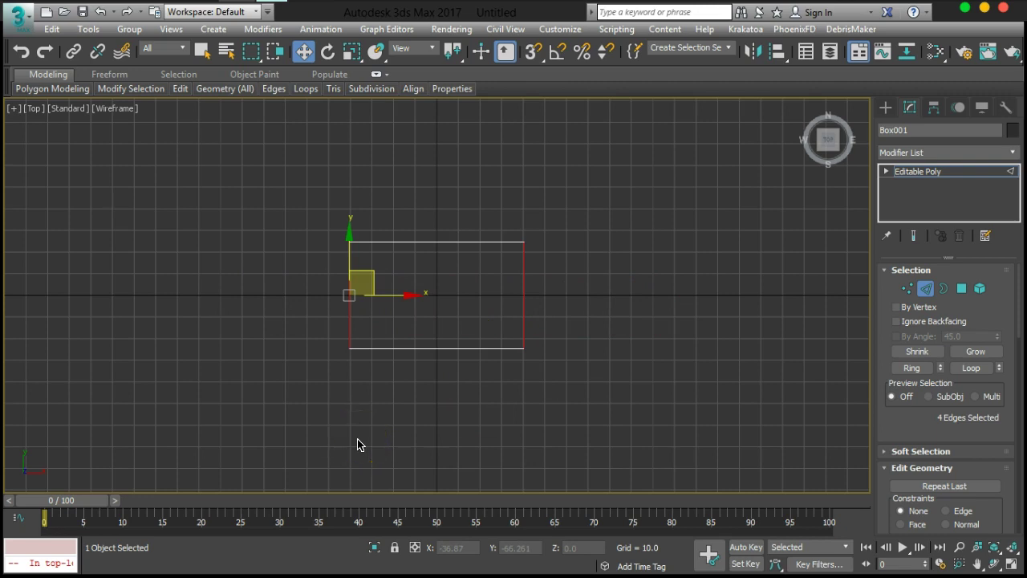
pyautogui.press('p')
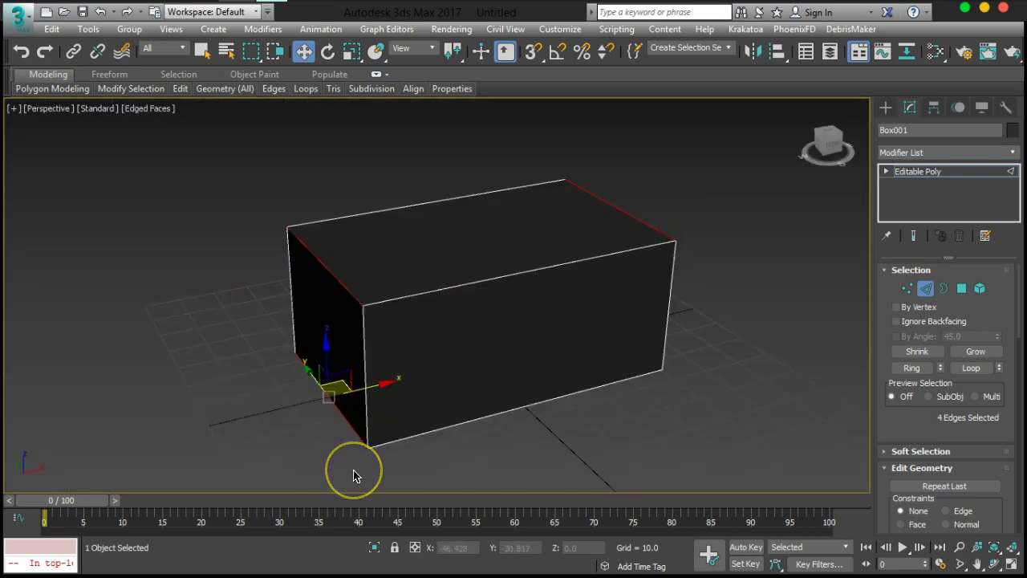
pyautogui.click(725, 415)
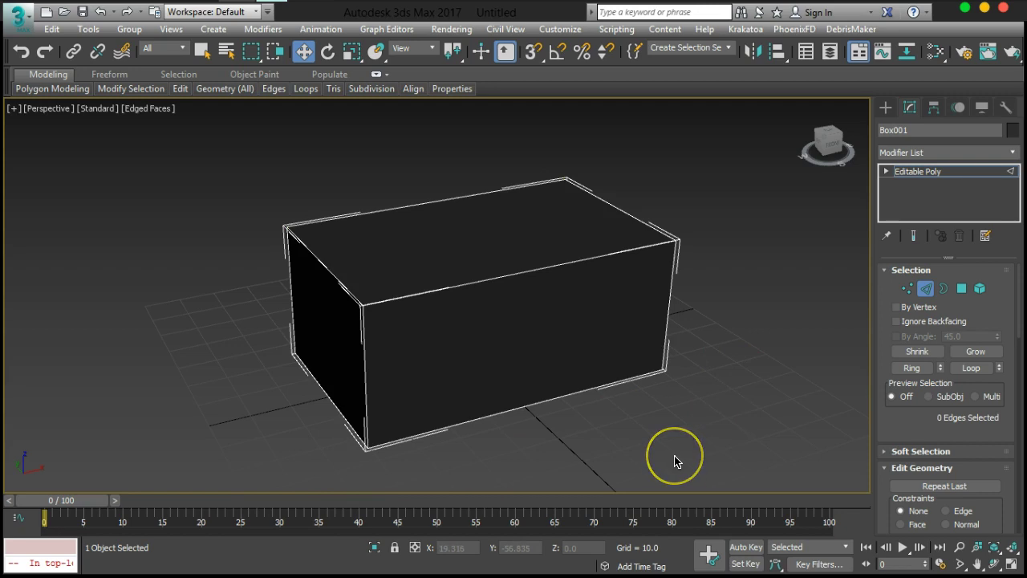
# - Select the four vertical edges of the box from the front view and inspect them in perspective
pyautogui.press('f')
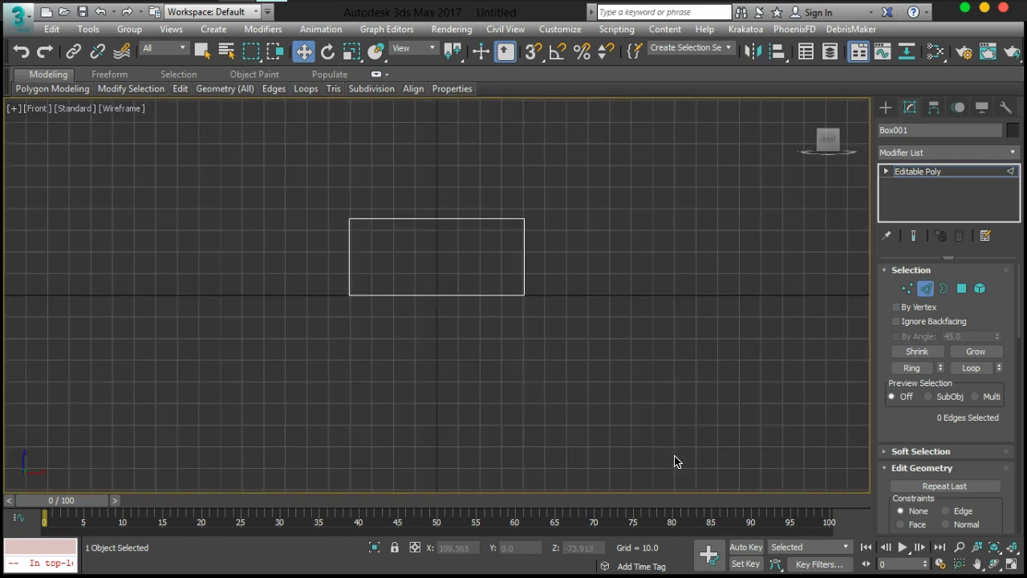
pyautogui.moveTo(265, 269); pyautogui.dragTo(578, 265)
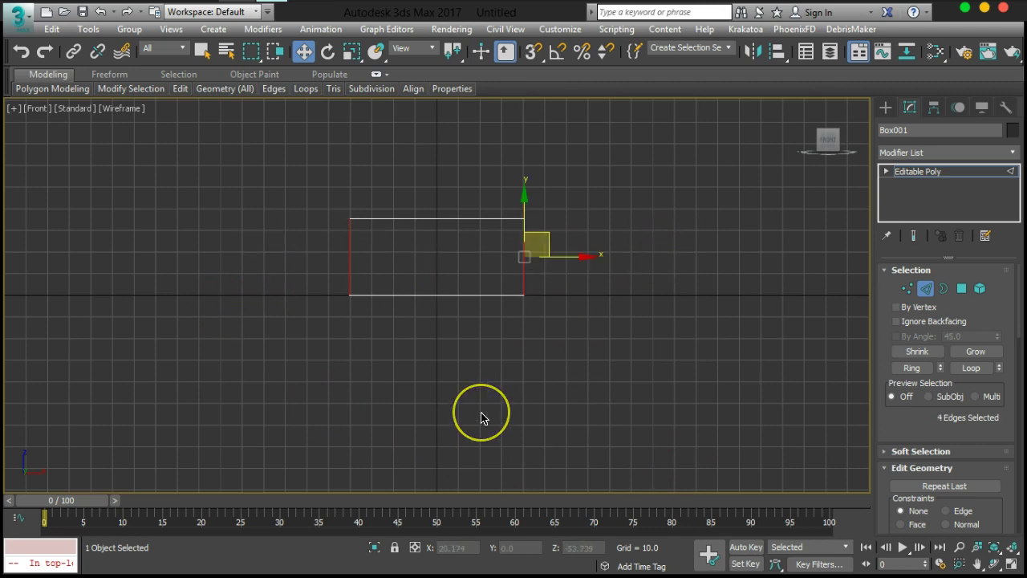
pyautogui.hotkey('shift', 'z')
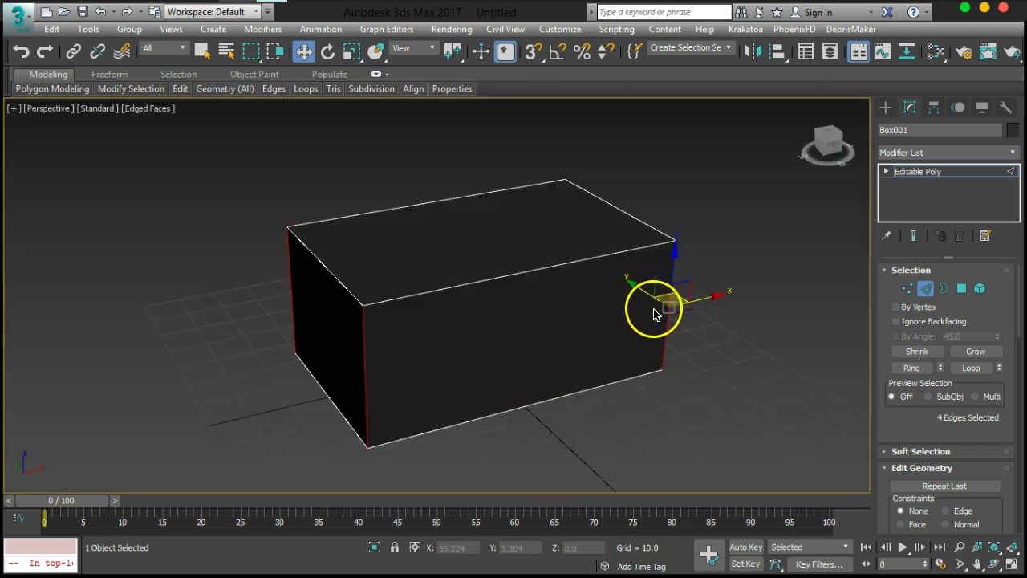
pyautogui.moveTo(658, 302); pyautogui.dragTo(335, 383)
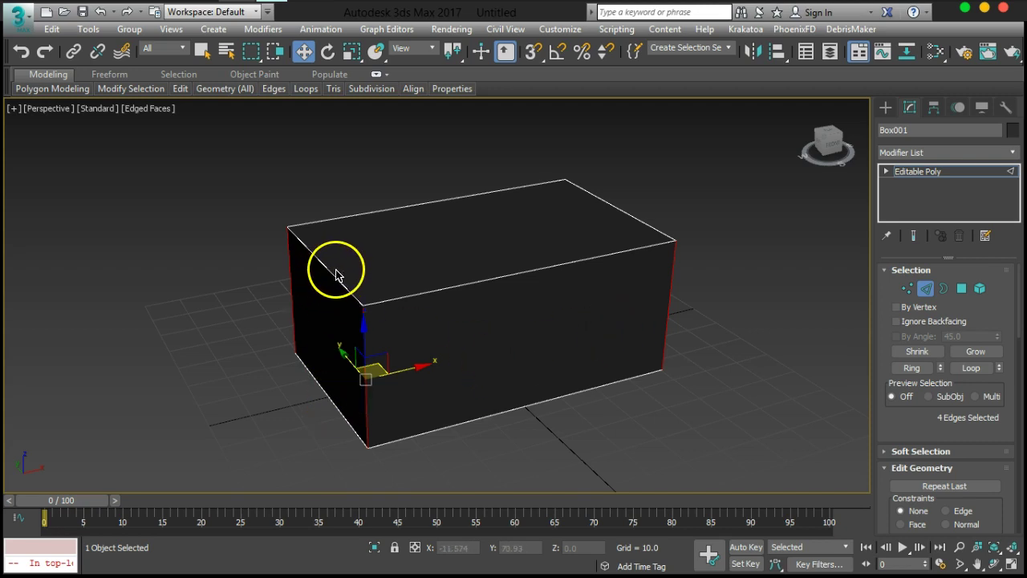
# - Replace the selection with the four edges running along the X axis, picked from the front view
pyautogui.press('f')
pyautogui.moveTo(265, 257); pyautogui.dragTo(654, 265)
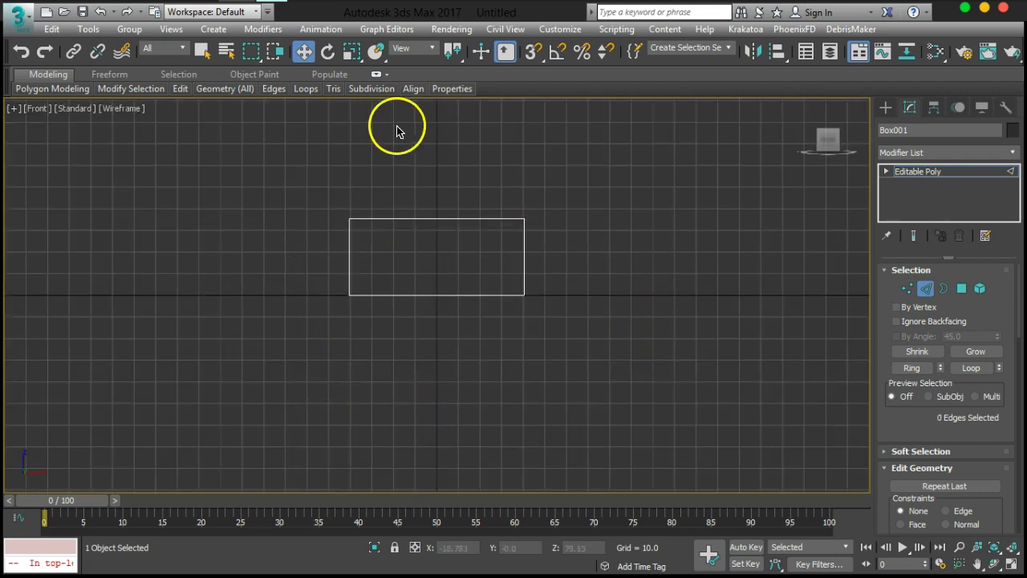
pyautogui.moveTo(442, 146); pyautogui.dragTo(463, 449)
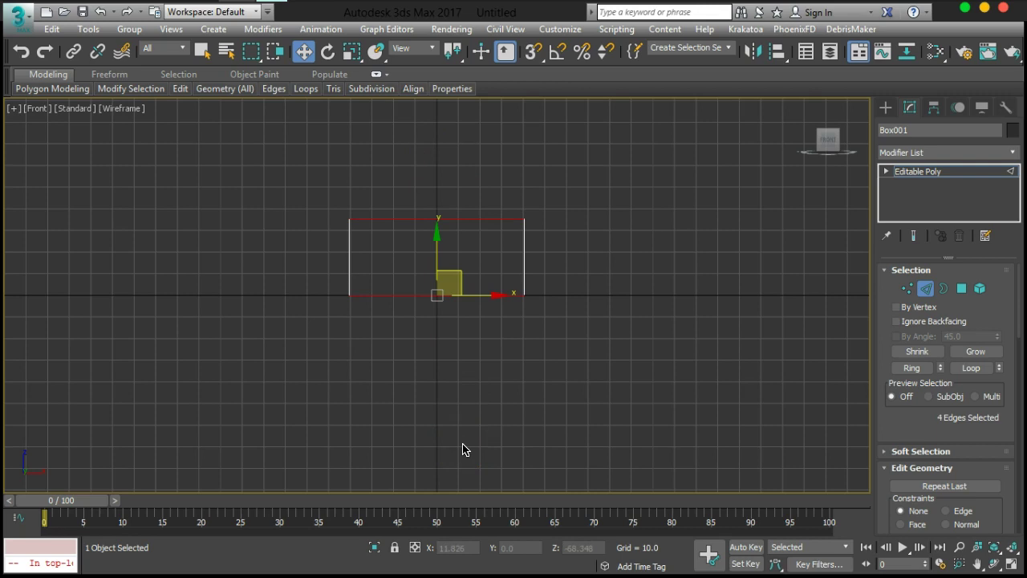
pyautogui.hotkey('shift', 'z')
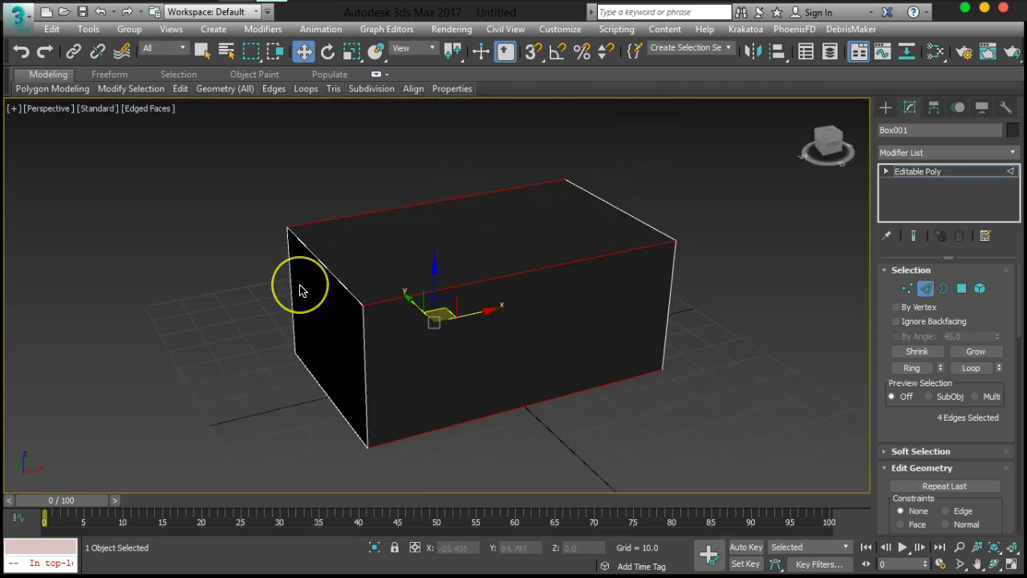
# - From the left view, try selecting the vertical edges, then replace them with the four edges running along the Y axis
pyautogui.press('l')
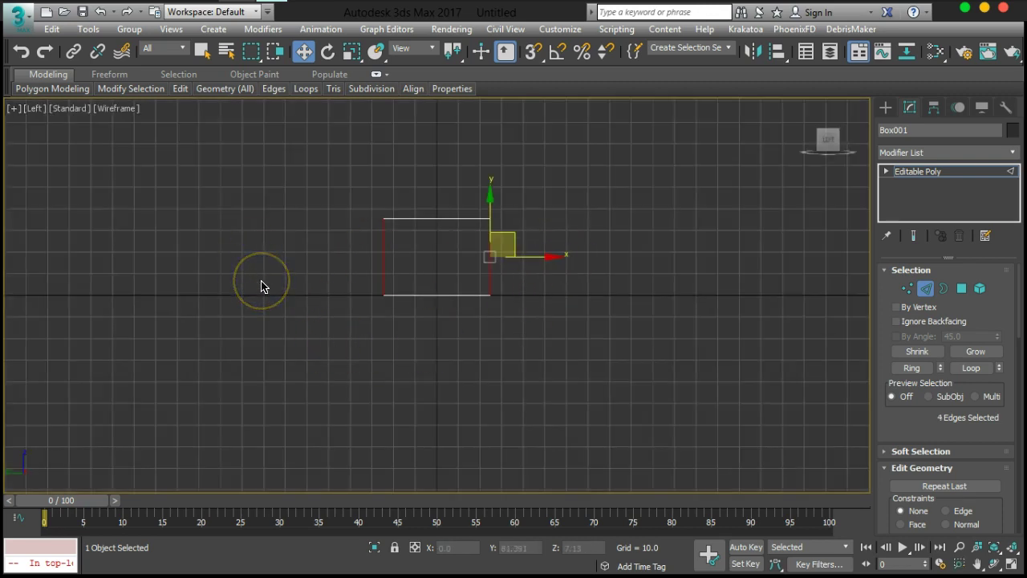
pyautogui.hotkey('shift', 'z')
pyautogui.press('l')
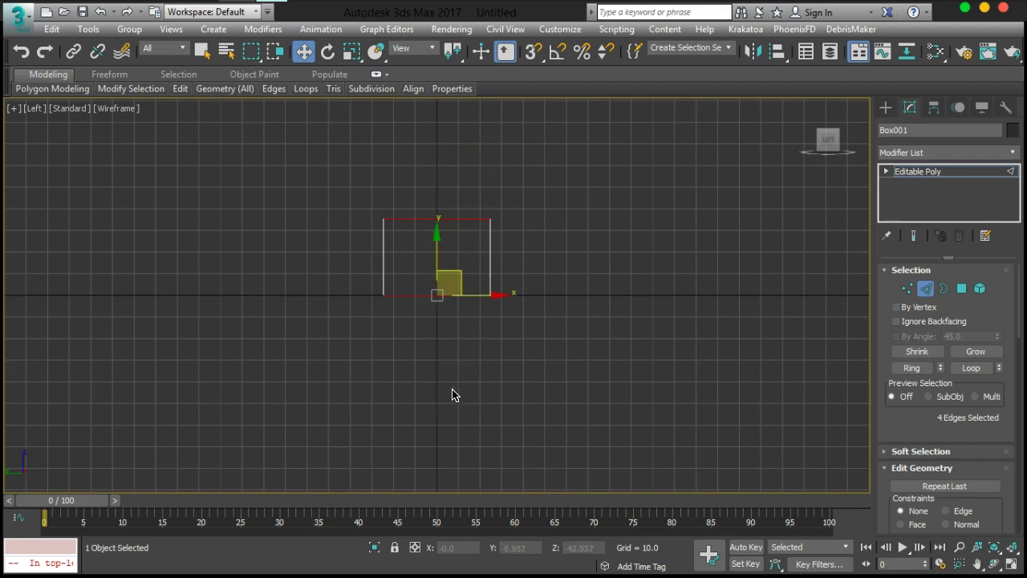
pyautogui.hotkey('shift', 'z')
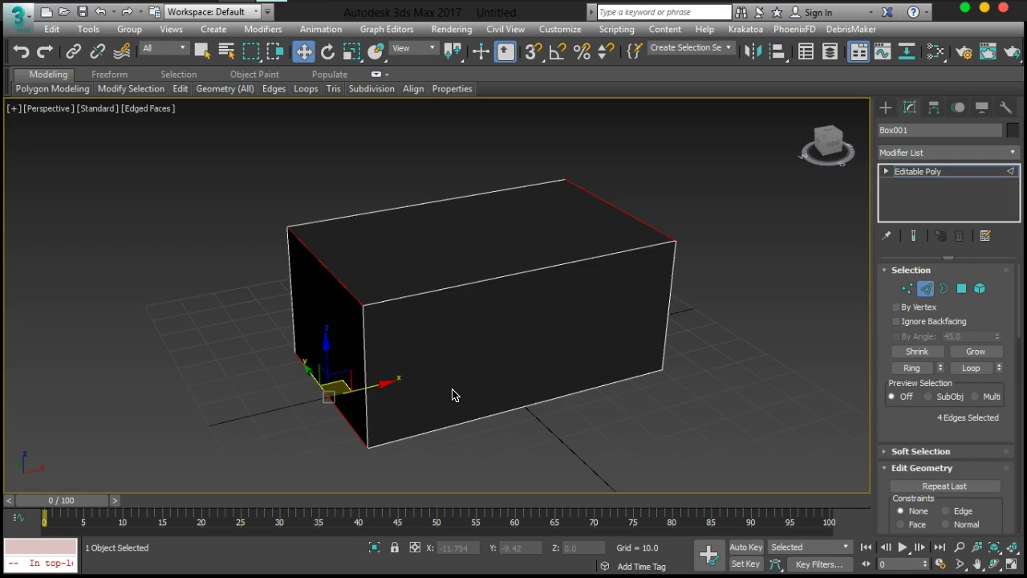
pyautogui.press('t')
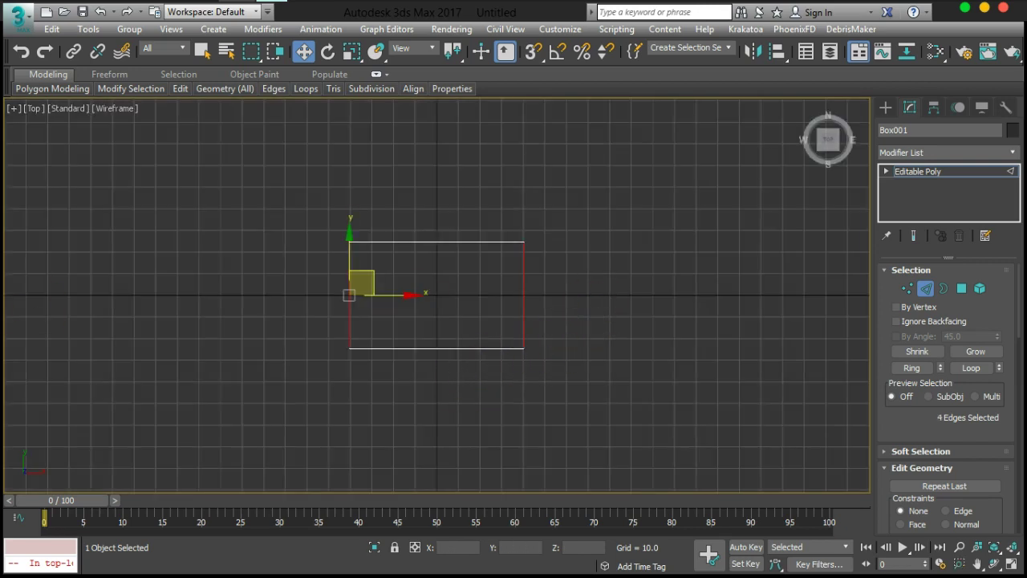
pyautogui.hotkey('shift', 'z')
pyautogui.keyDown('alt'); pyautogui.moveTo(516, 361); pyautogui.dragTo(536, 203, button='middle'); pyautogui.keyUp('alt')
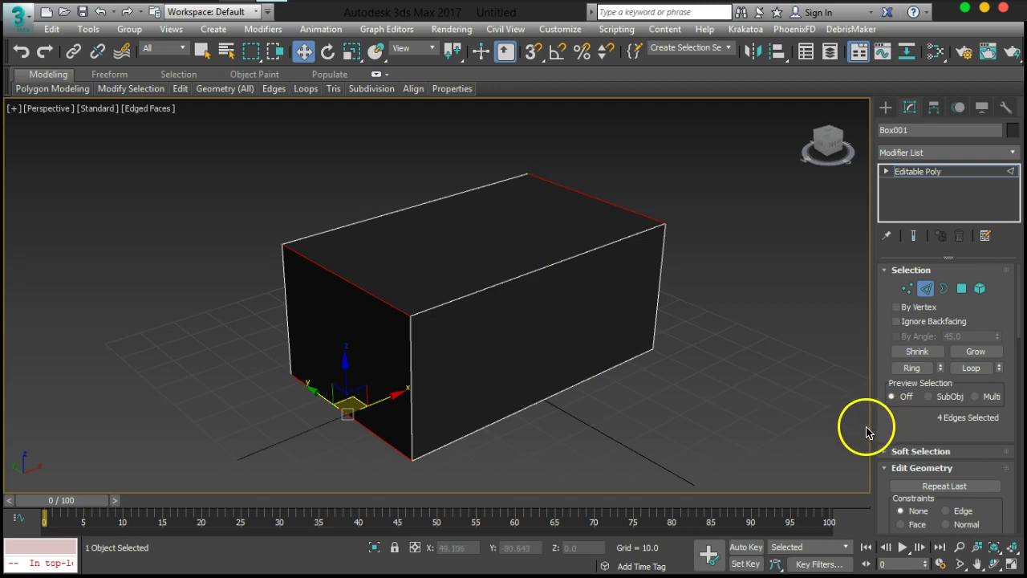
# - Connect the four selected Y-axis edges with the default settings and undo the connection
pyautogui.scroll(-10, 923, 410)
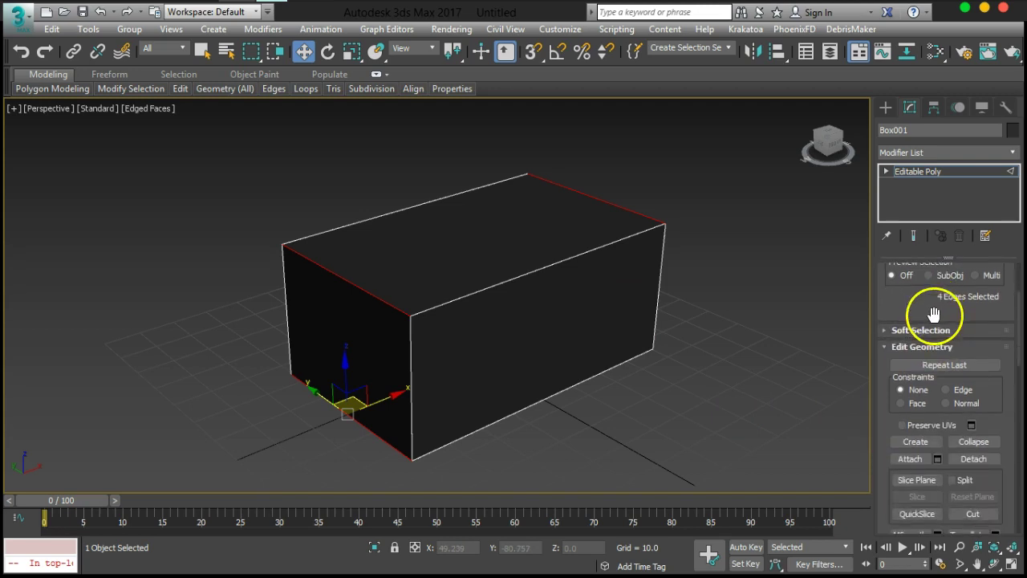
pyautogui.scroll(-15, 933, 319)
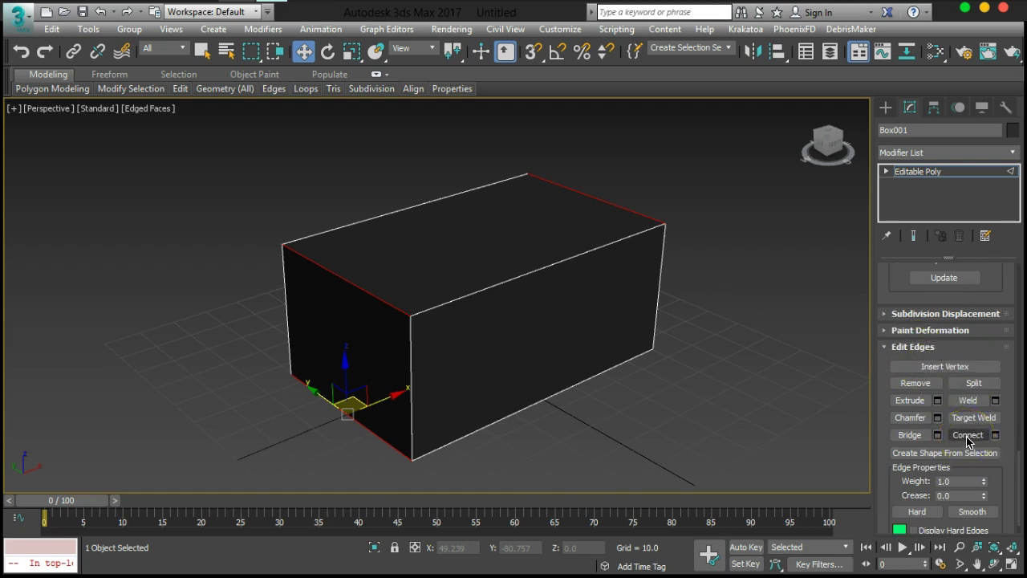
pyautogui.click(968, 435)
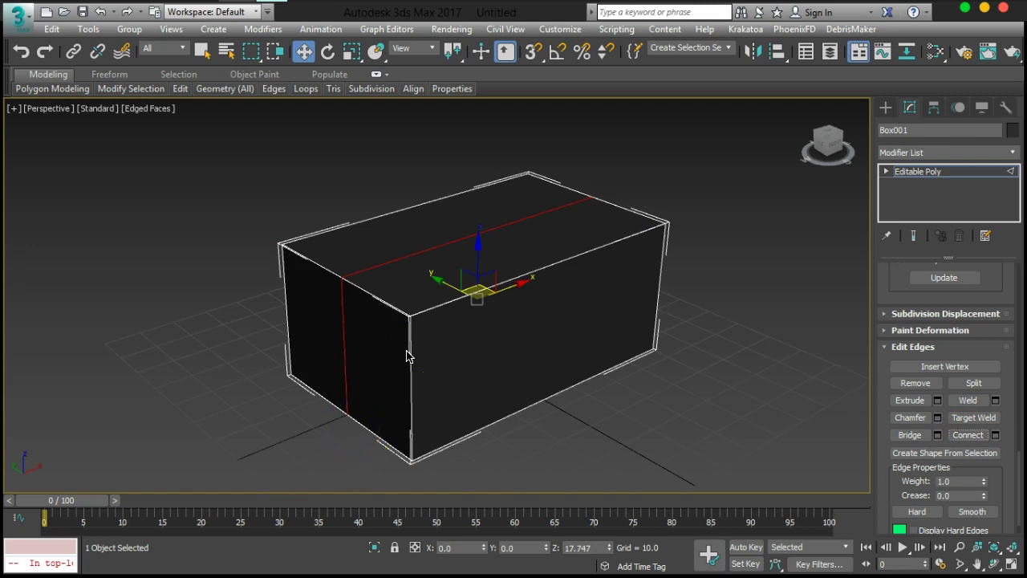
pyautogui.hotkey('ctrl', 'z')
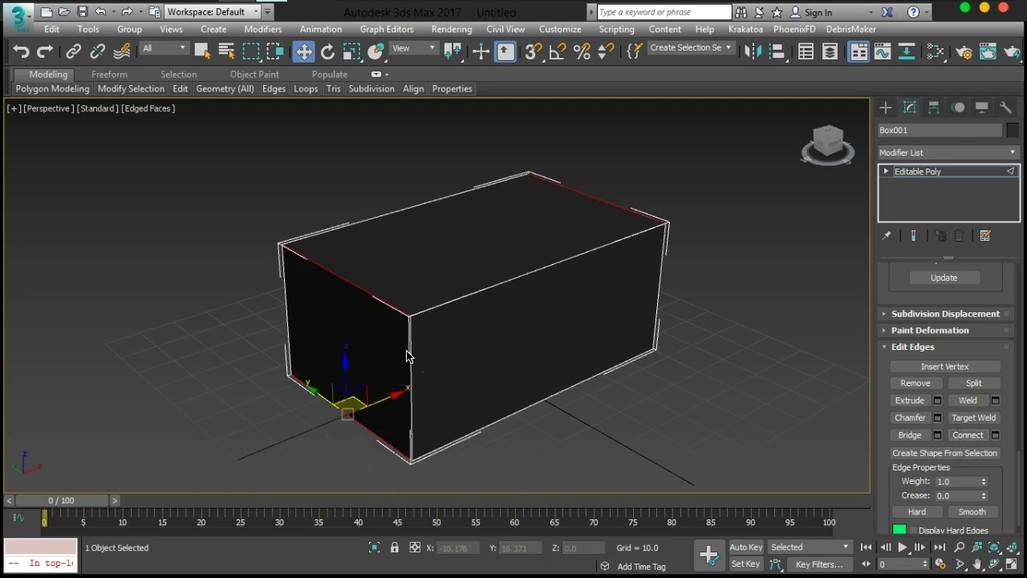
# - Open the Connect Edges settings, try 2 segments with different pinch and slide amounts, and reset pinch and slide to 0
pyautogui.click(995, 435)
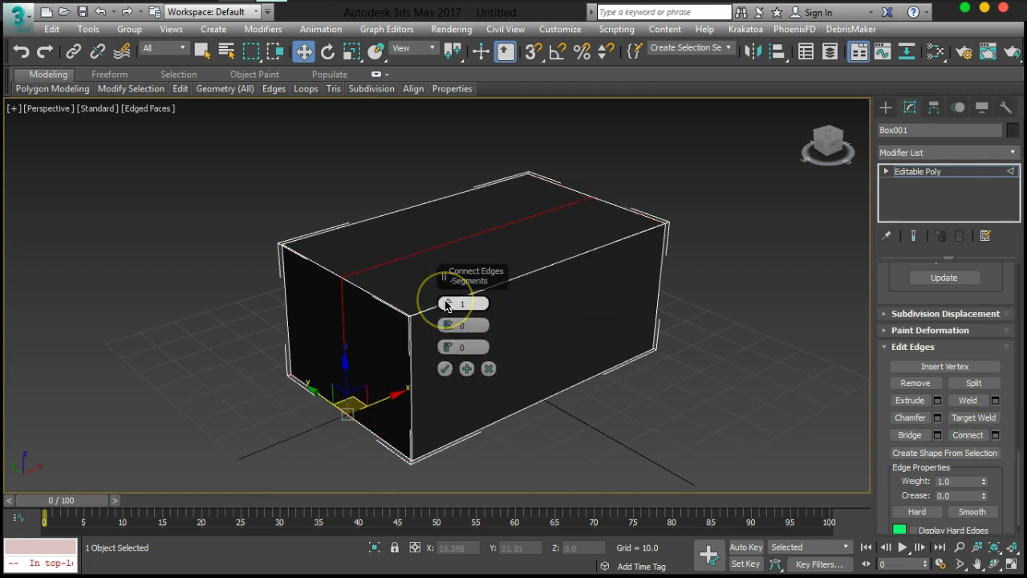
pyautogui.moveTo(447, 305); pyautogui.dragTo(449, 312)
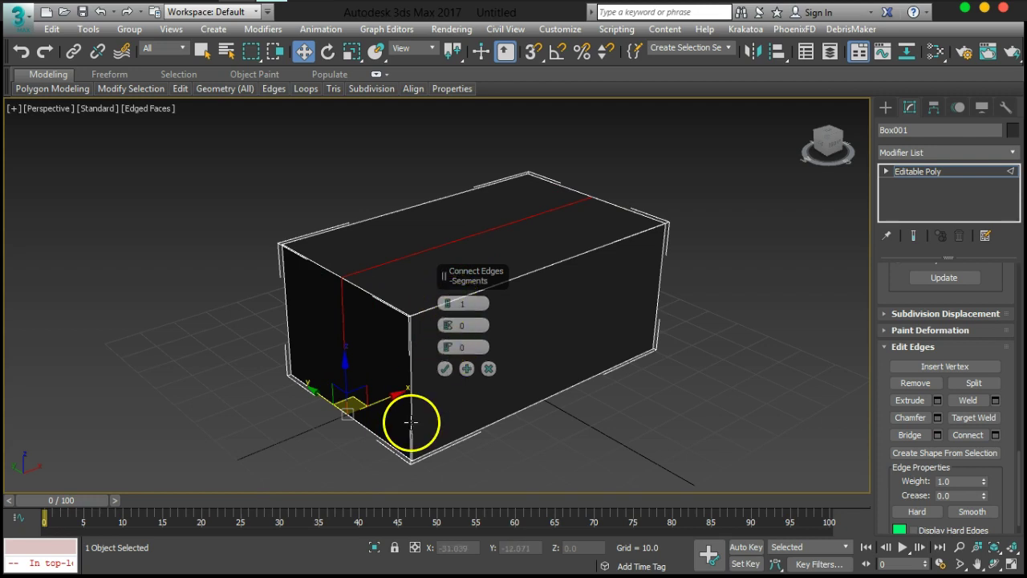
pyautogui.click(448, 298)
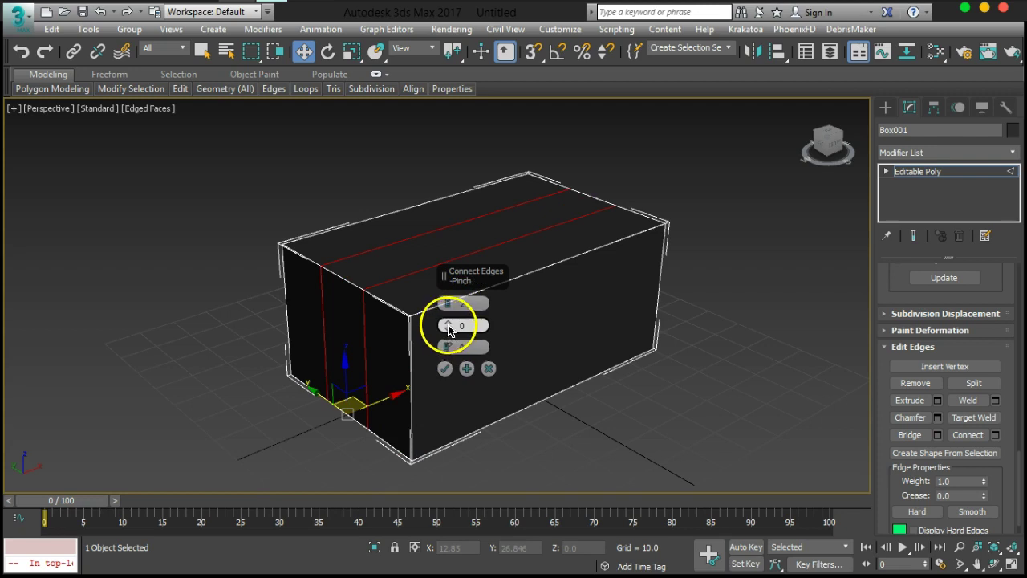
pyautogui.moveTo(448, 324); pyautogui.dragTo(443, 46)
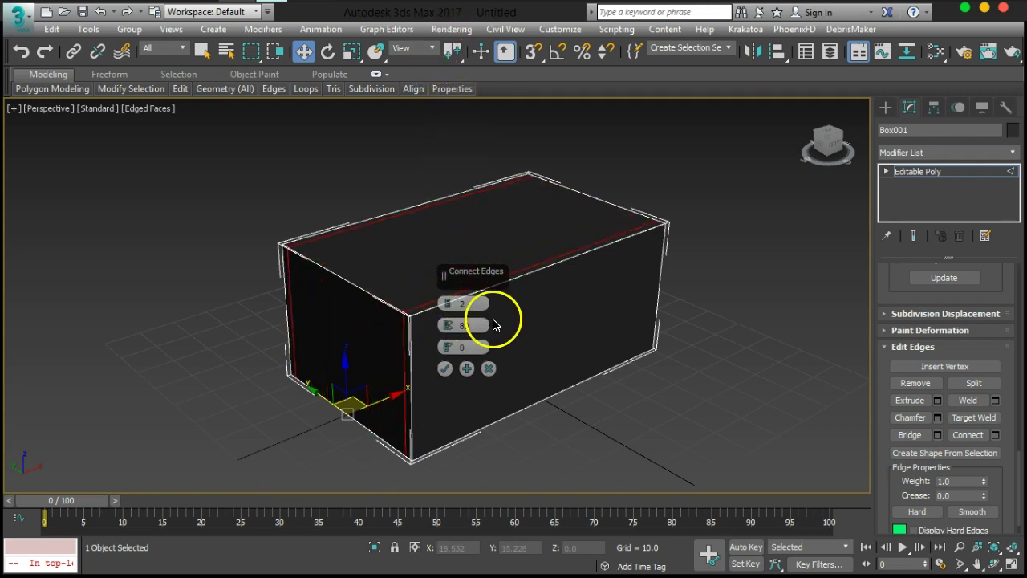
pyautogui.rightClick(452, 327)
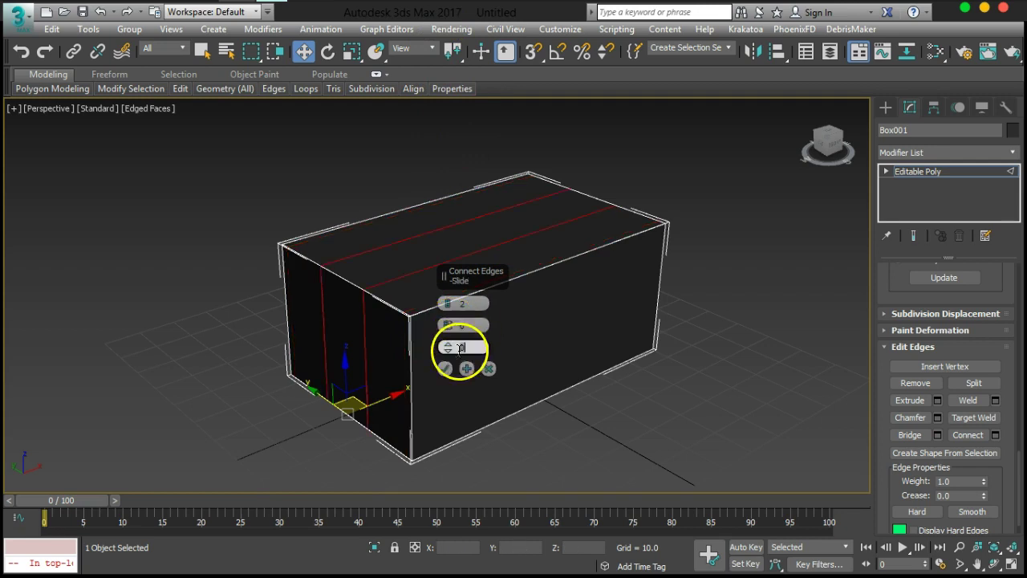
pyautogui.moveTo(448, 345); pyautogui.dragTo(414, 174)
pyautogui.moveTo(463, 496); pyautogui.dragTo(461, 534)
pyautogui.rightClick(462, 542)
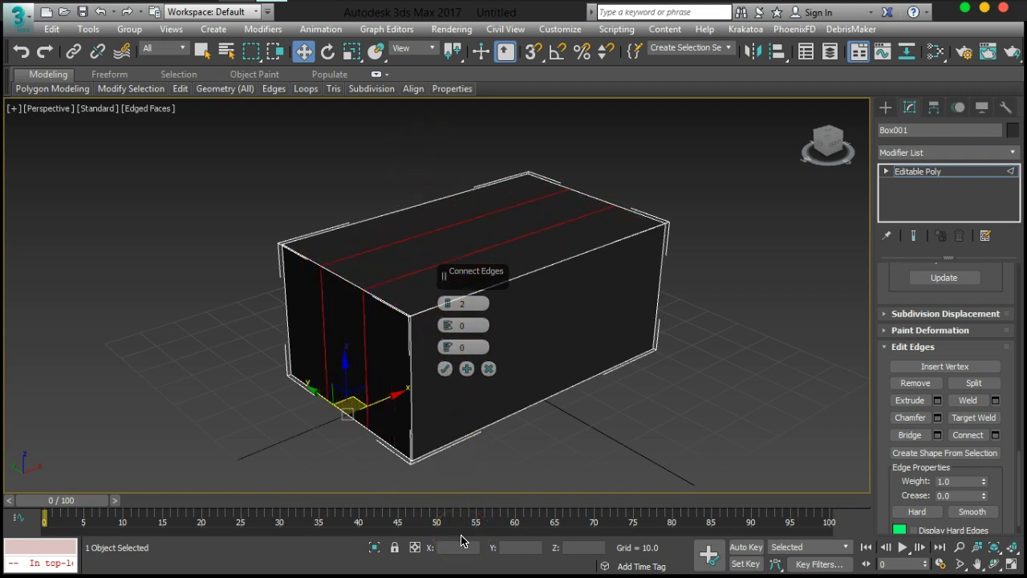
# - Connect the selected edges with 1 segment, pinch 0 and slide 0, and inspect the new edge loop around the box
pyautogui.moveTo(458, 298); pyautogui.dragTo(480, 304)
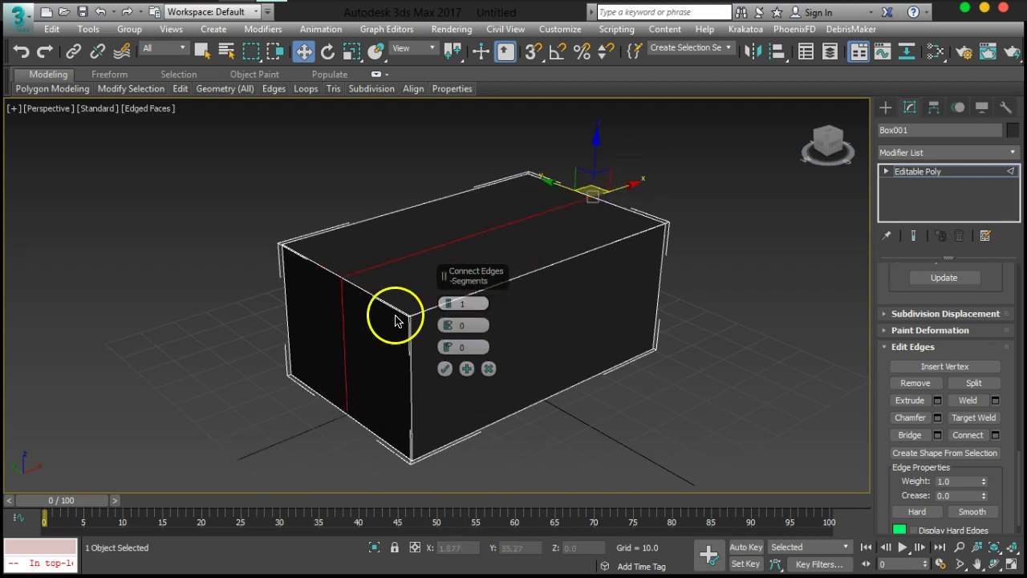
pyautogui.click(445, 369)
pyautogui.keyDown('alt'); pyautogui.moveTo(631, 390); pyautogui.dragTo(552, 333, button='middle'); pyautogui.keyUp('alt')
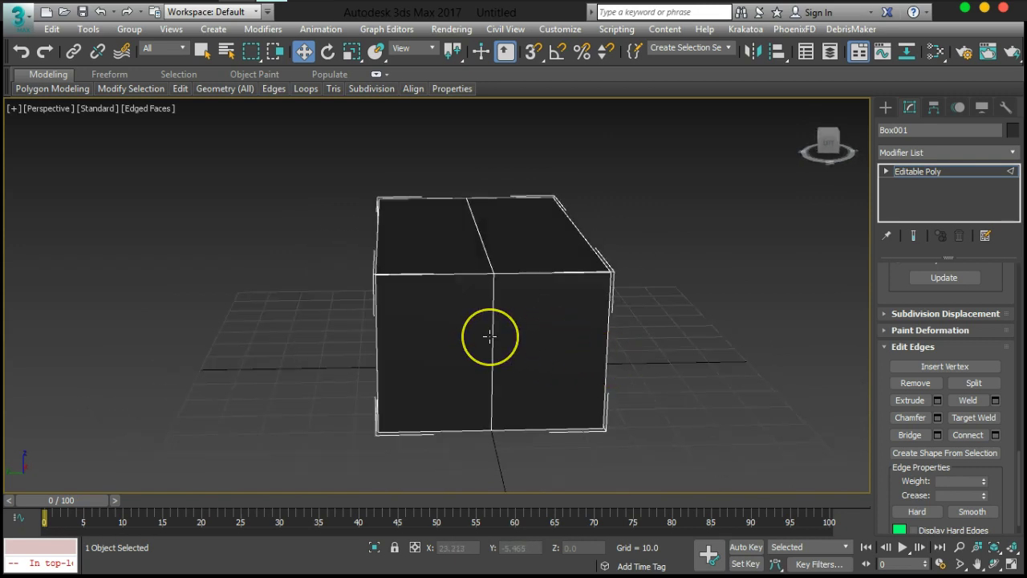
pyautogui.keyDown('alt'); pyautogui.moveTo(491, 337); pyautogui.dragTo(401, 257, button='middle'); pyautogui.keyUp('alt')
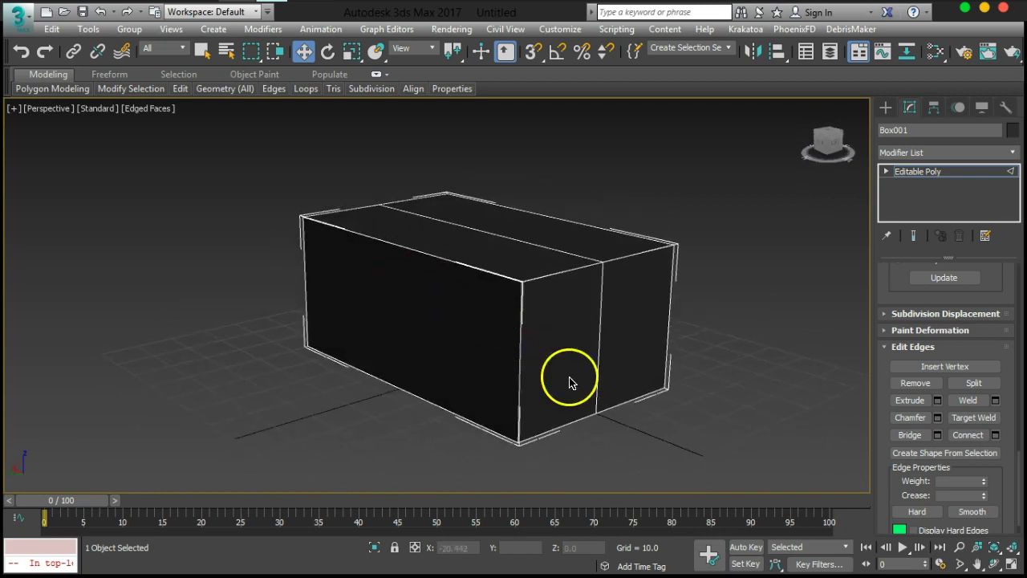
pyautogui.keyDown('alt'); pyautogui.moveTo(573, 348); pyautogui.dragTo(448, 354, button='middle'); pyautogui.keyUp('alt')
pyautogui.keyDown('alt'); pyautogui.moveTo(520, 329); pyautogui.dragTo(643, 372, button='middle'); pyautogui.keyUp('alt')
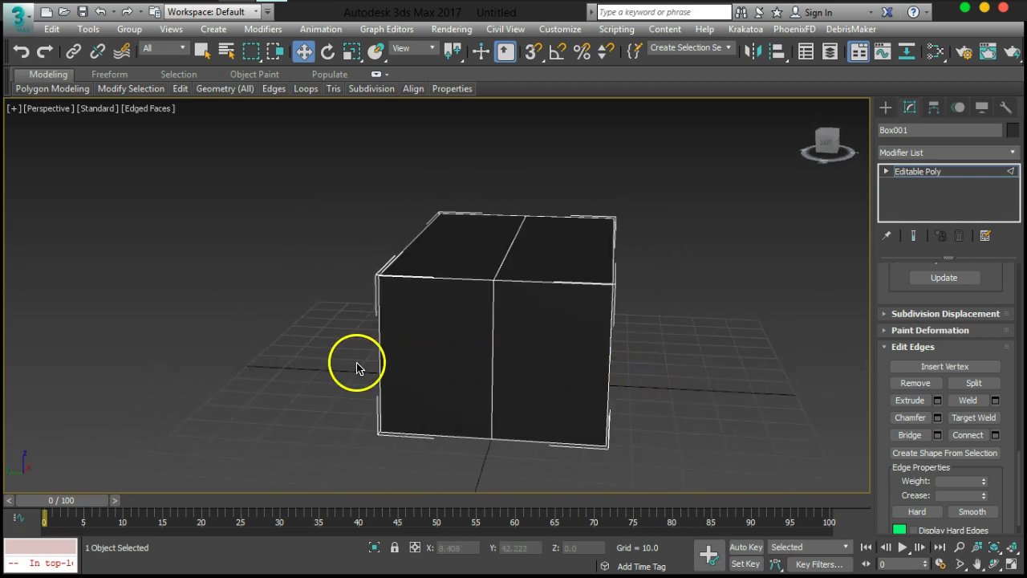
# - Switch the box's Editable Poly from edge to vertex sub-object level
pyautogui.keyDown('alt'); pyautogui.moveTo(590, 378); pyautogui.dragTo(533, 382, button='middle'); pyautogui.keyUp('alt')
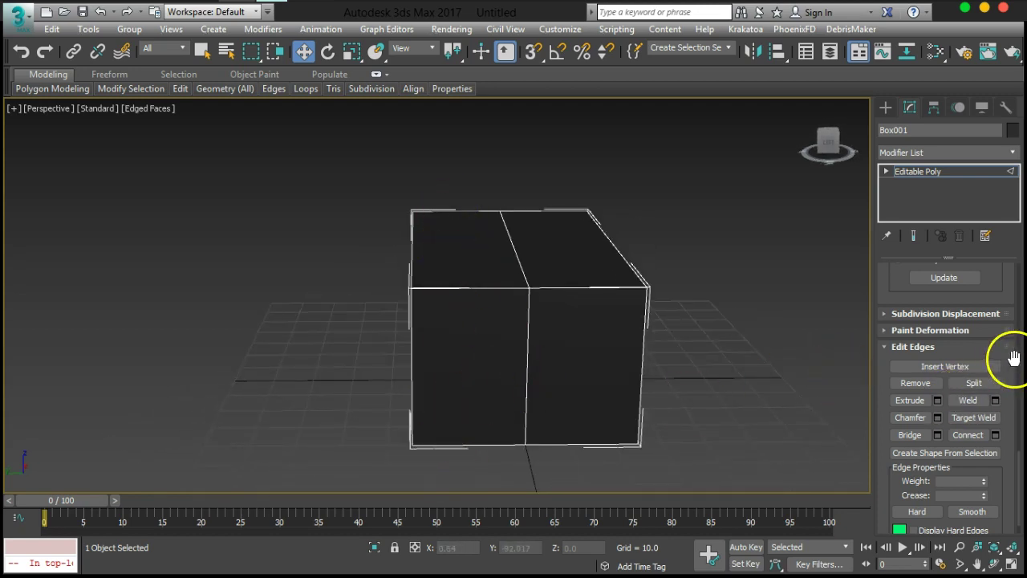
pyautogui.scroll(5, 1013, 357)
pyautogui.moveTo(1013, 357); pyautogui.dragTo(1024, 440)
pyautogui.scroll(5, 995, 404)
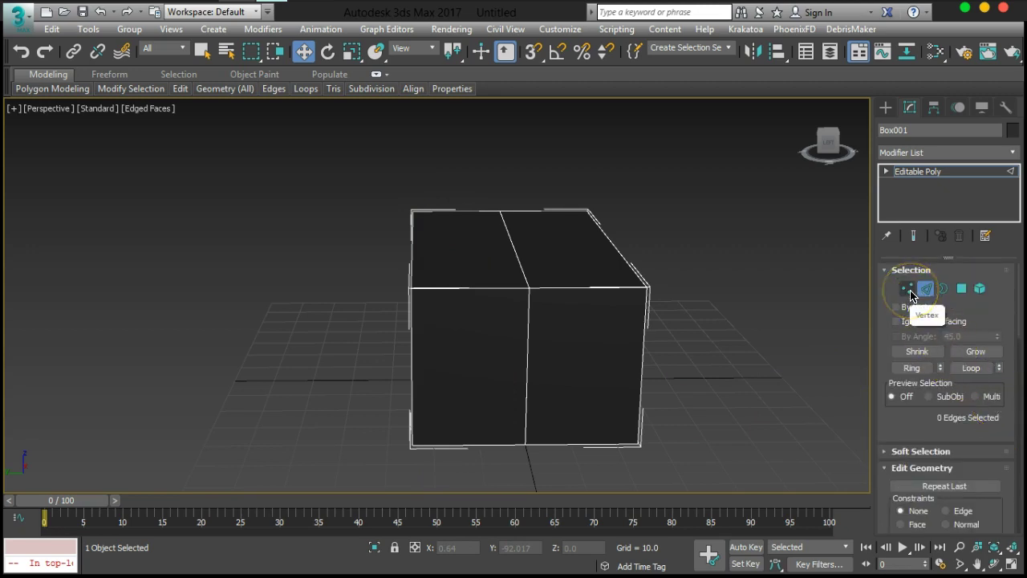
pyautogui.click(908, 291)
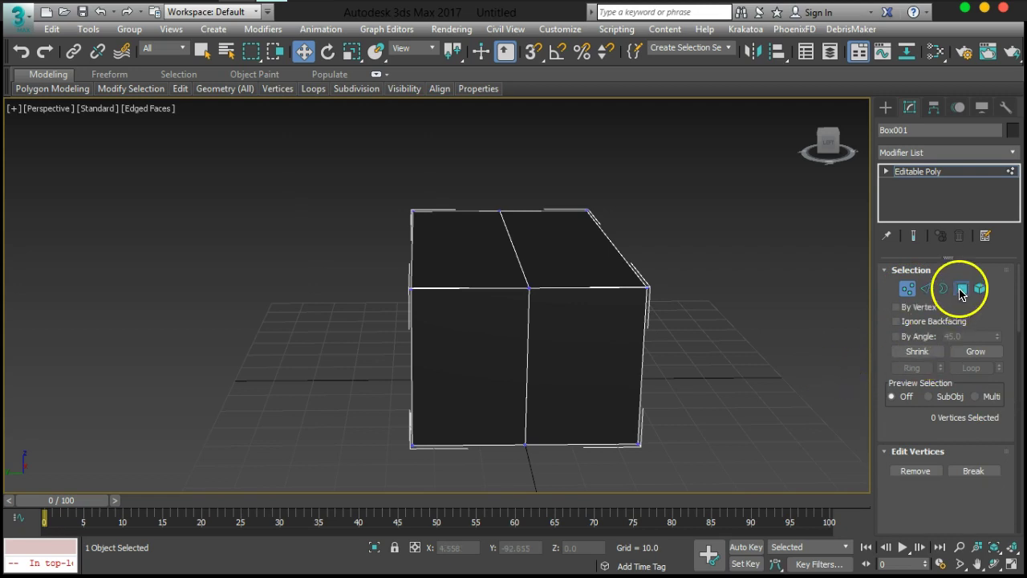
# - Try selecting the vertices of the box's positive-Y half and deleting the four vertices at its outer end
pyautogui.keyDown('alt'); pyautogui.moveTo(569, 344); pyautogui.dragTo(543, 351, button='middle'); pyautogui.keyUp('alt')
pyautogui.moveTo(308, 156); pyautogui.dragTo(471, 462)
pyautogui.keyDown('alt'); pyautogui.moveTo(471, 461); pyautogui.dragTo(477, 286, button='middle'); pyautogui.keyUp('alt')
pyautogui.keyDown('alt'); pyautogui.moveTo(511, 351); pyautogui.dragTo(463, 316, button='middle'); pyautogui.keyUp('alt')
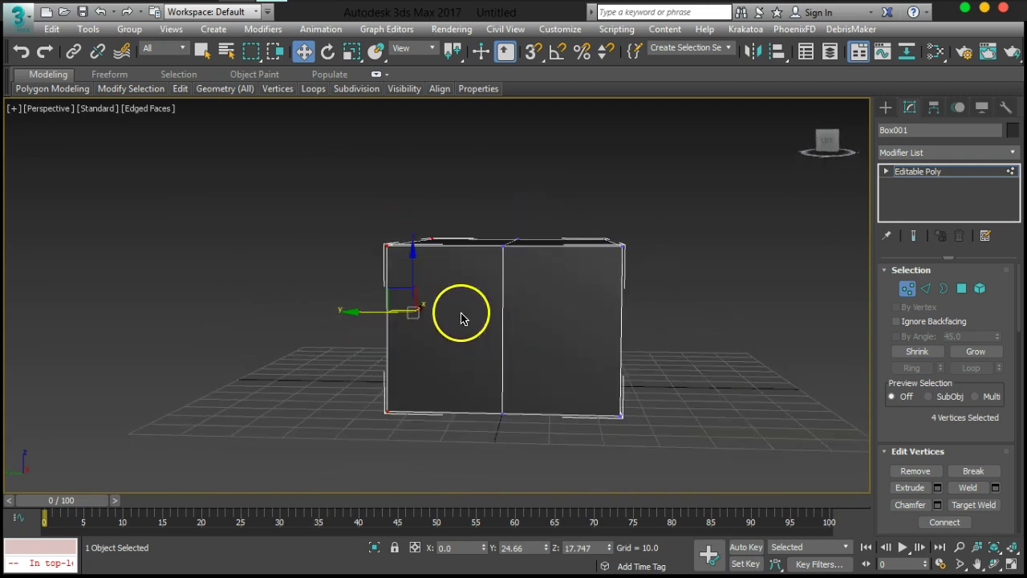
pyautogui.moveTo(328, 195); pyautogui.dragTo(567, 454)
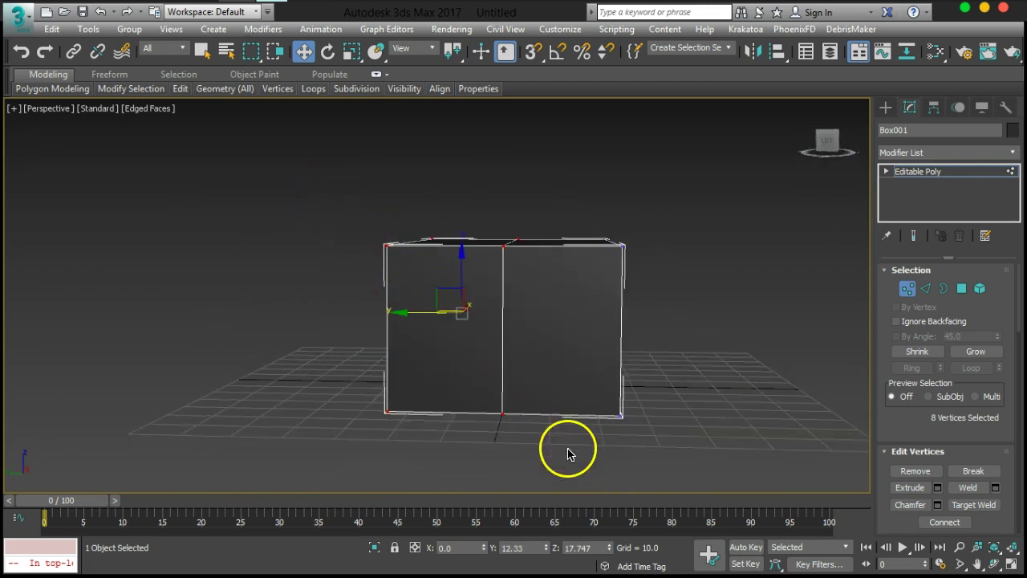
pyautogui.keyDown('alt'); pyautogui.moveTo(568, 454); pyautogui.dragTo(580, 417, button='middle'); pyautogui.keyUp('alt')
pyautogui.moveTo(360, 173); pyautogui.dragTo(488, 449)
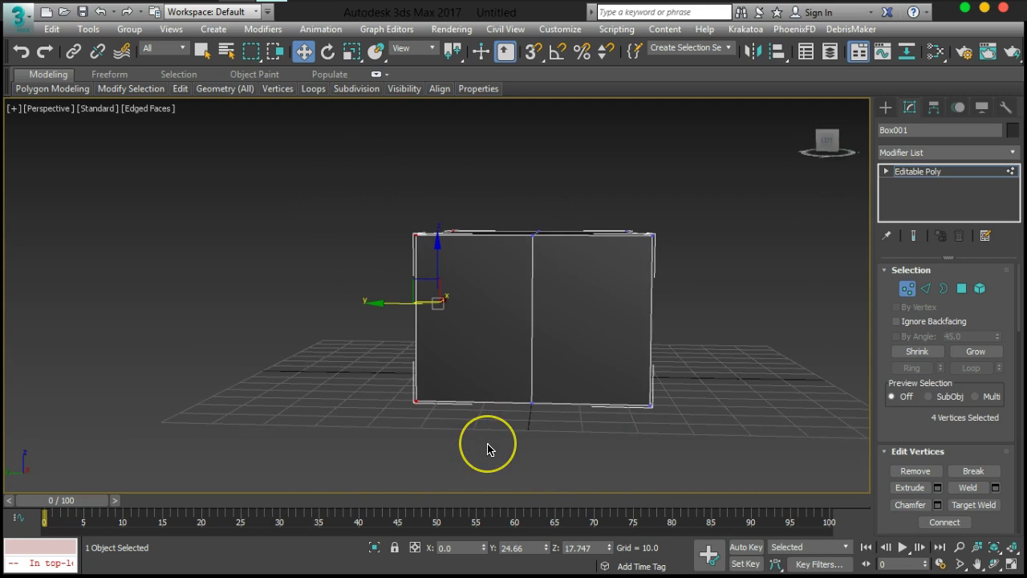
pyautogui.press('Delete')
pyautogui.keyDown('alt'); pyautogui.moveTo(489, 449); pyautogui.dragTo(492, 369, button='middle'); pyautogui.keyUp('alt')
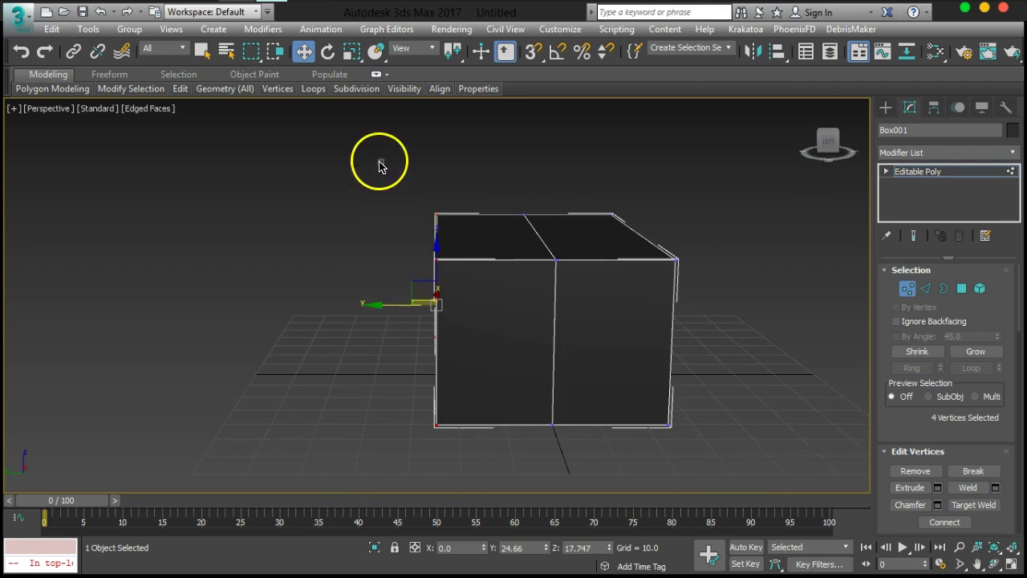
# - Try deleting the eight vertices of the positive-Y end and the middle loop together, and undo the deletion
pyautogui.moveTo(378, 159); pyautogui.dragTo(576, 465)
pyautogui.press('Delete')
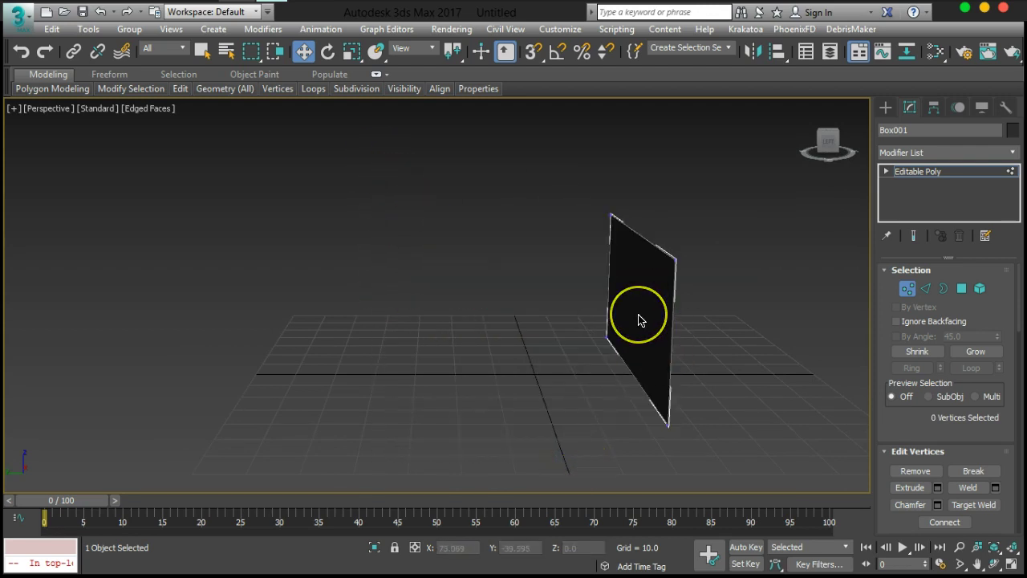
pyautogui.hotkey('ctrl', 'z')
# - Delete only the four outer vertices at the box's positive-Y end to remove that half, and leave vertex level
pyautogui.moveTo(334, 162); pyautogui.dragTo(460, 480)
pyautogui.press('Delete')
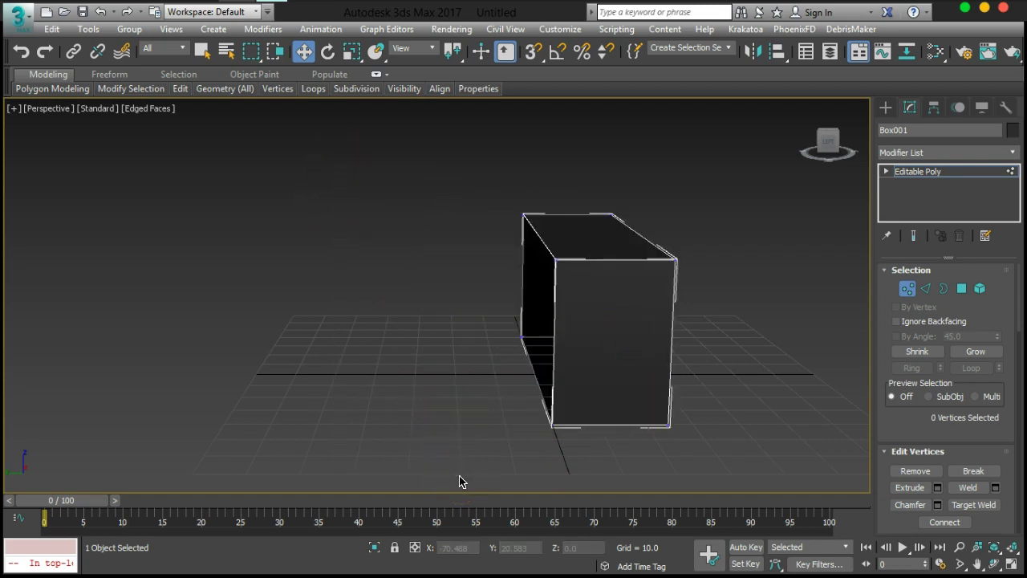
pyautogui.keyDown('alt'); pyautogui.moveTo(608, 322); pyautogui.dragTo(811, 301, button='middle'); pyautogui.keyUp('alt')
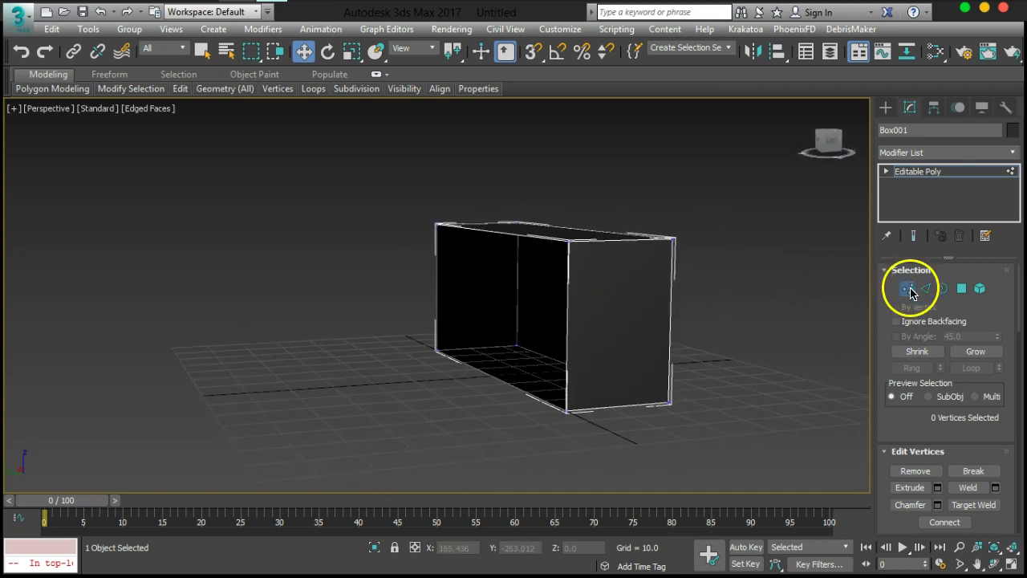
pyautogui.click(908, 287)
# - Add a Symmetry modifier to the remaining half of the box
pyautogui.keyDown('alt'); pyautogui.moveTo(687, 327); pyautogui.dragTo(706, 394, button='middle'); pyautogui.keyUp('alt')
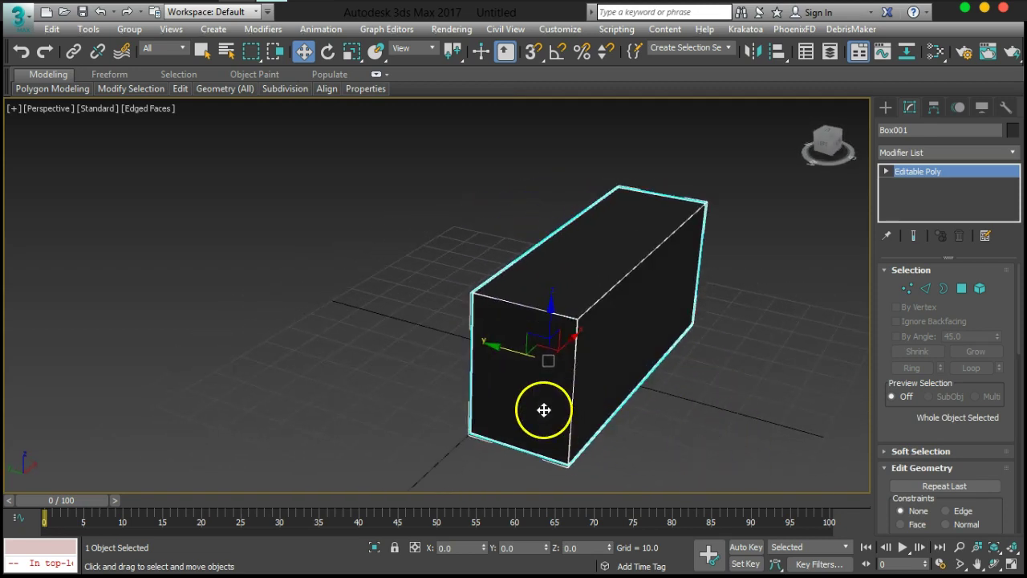
pyautogui.keyDown('alt'); pyautogui.moveTo(634, 456); pyautogui.dragTo(688, 412, button='middle'); pyautogui.keyUp('alt')
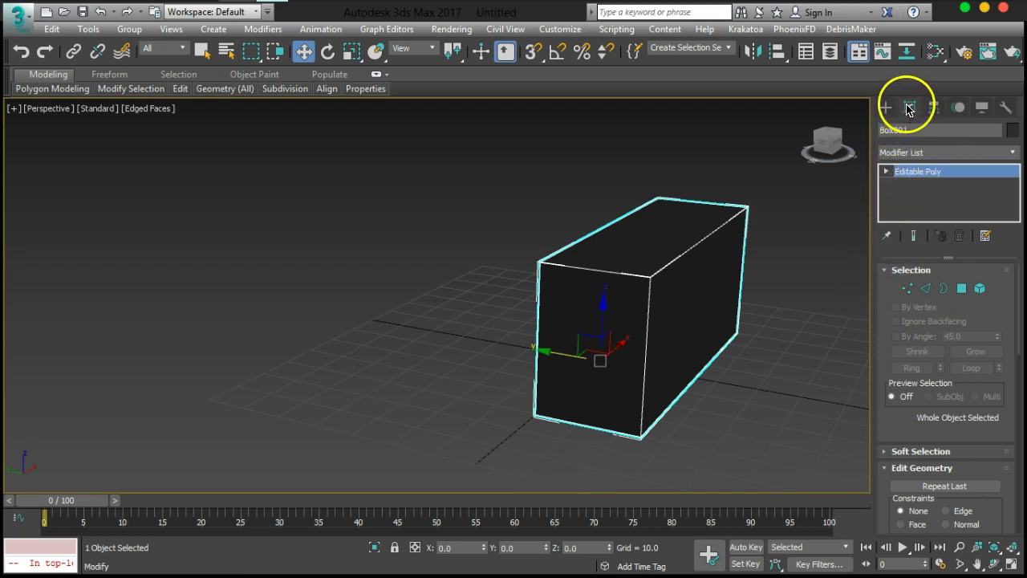
pyautogui.click(919, 153)
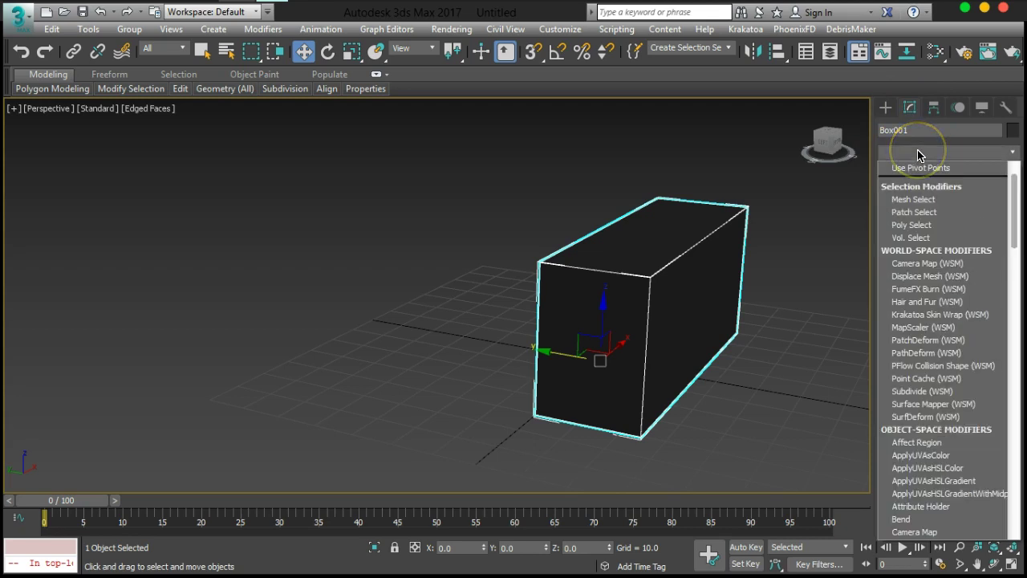
pyautogui.write('sym')
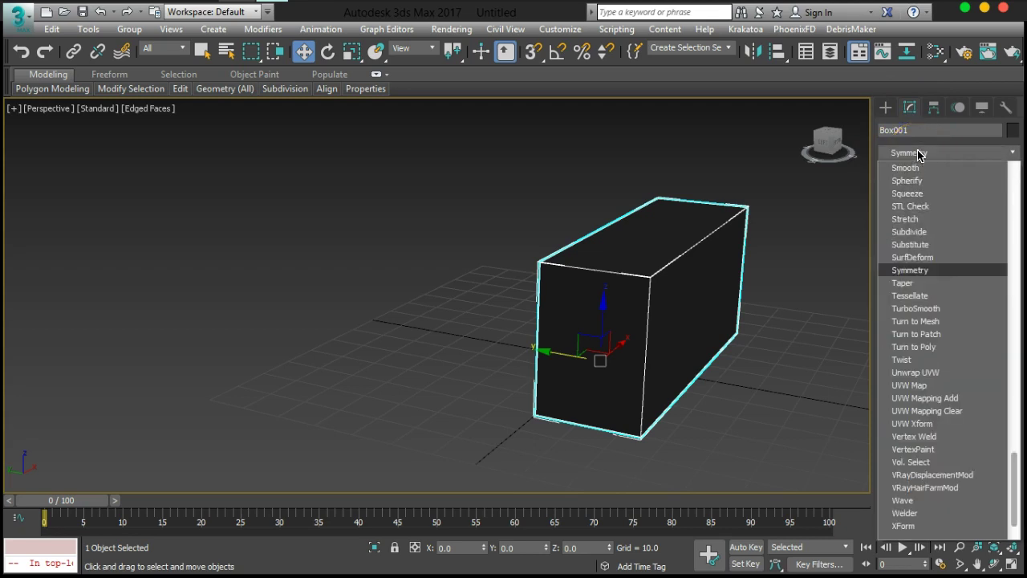
pyautogui.click(925, 274)
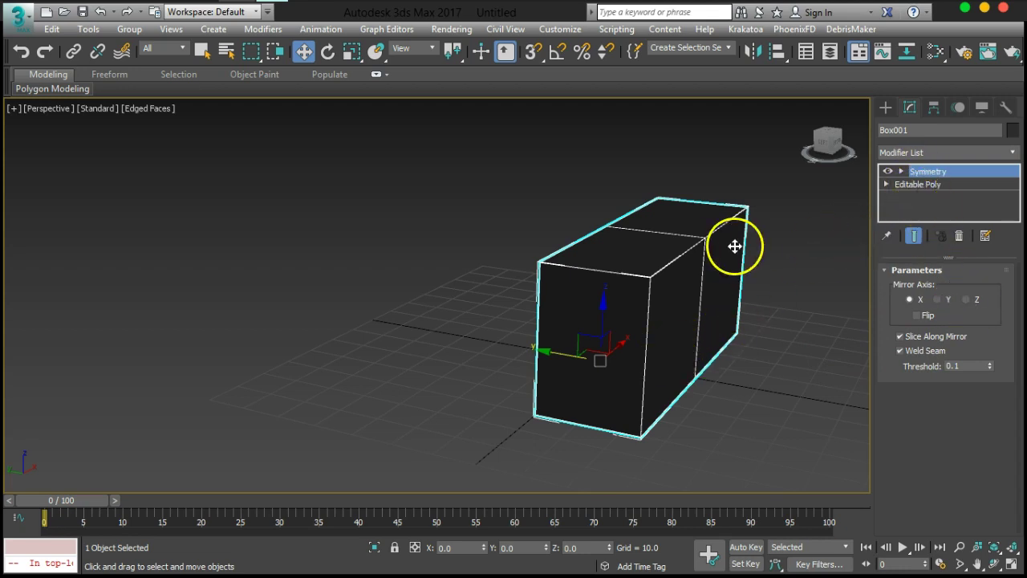
pyautogui.keyDown('alt'); pyautogui.moveTo(775, 302); pyautogui.dragTo(778, 321, button='middle'); pyautogui.keyUp('alt')
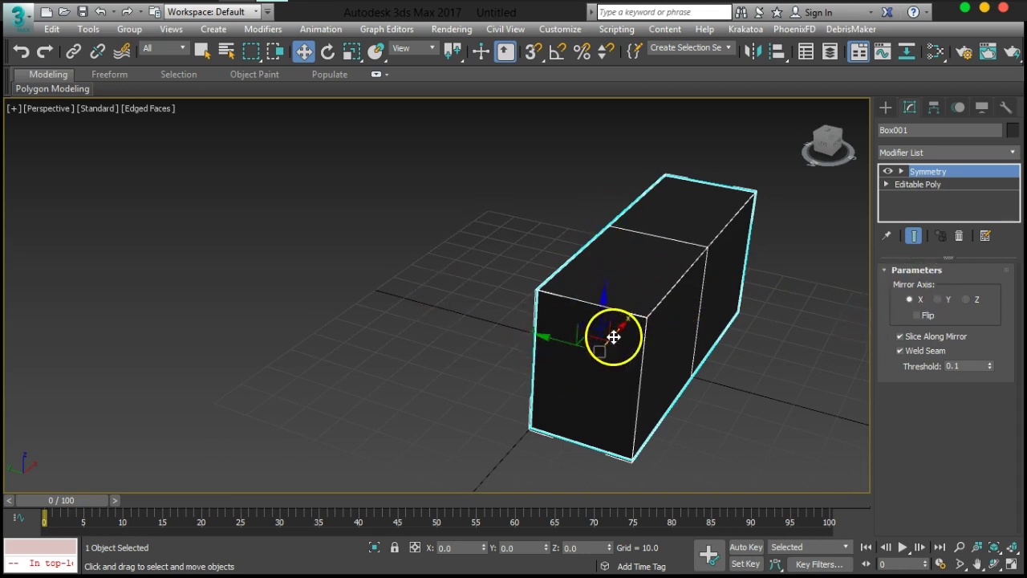
# - Set the Symmetry mirror axis to Y and enable Flip so the missing half is mirrored
pyautogui.click(915, 298)
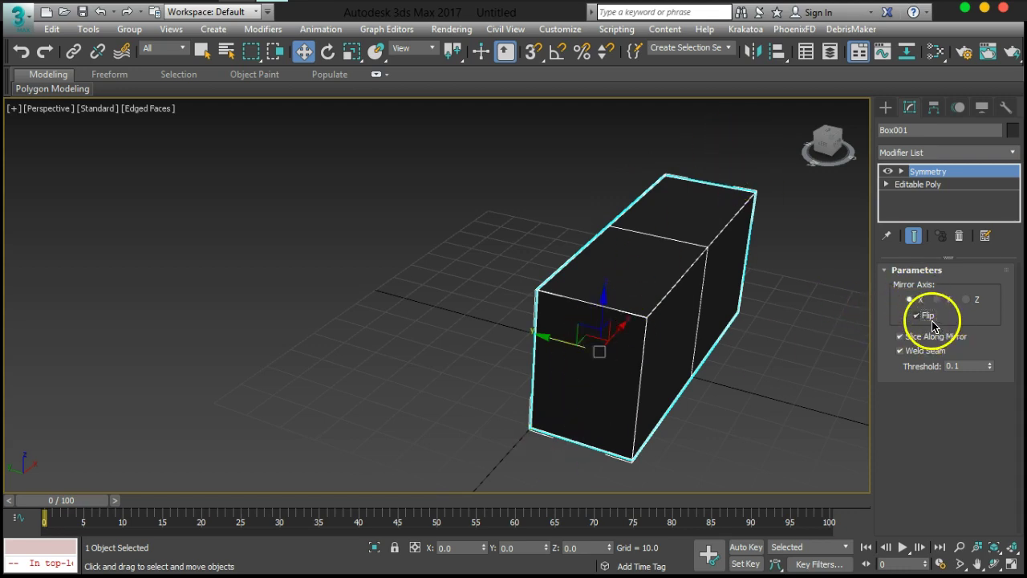
pyautogui.click(945, 304)
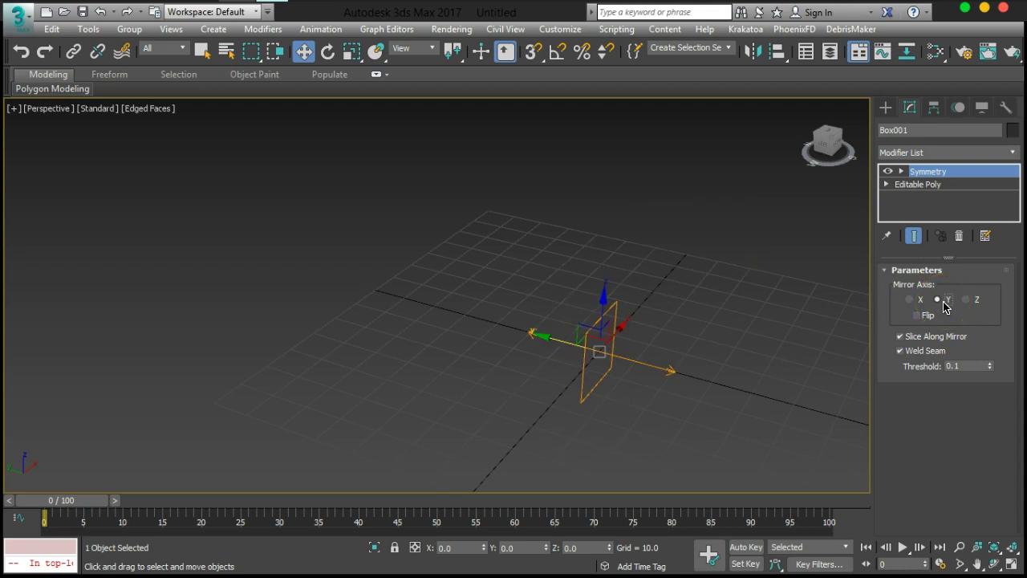
pyautogui.click(927, 316)
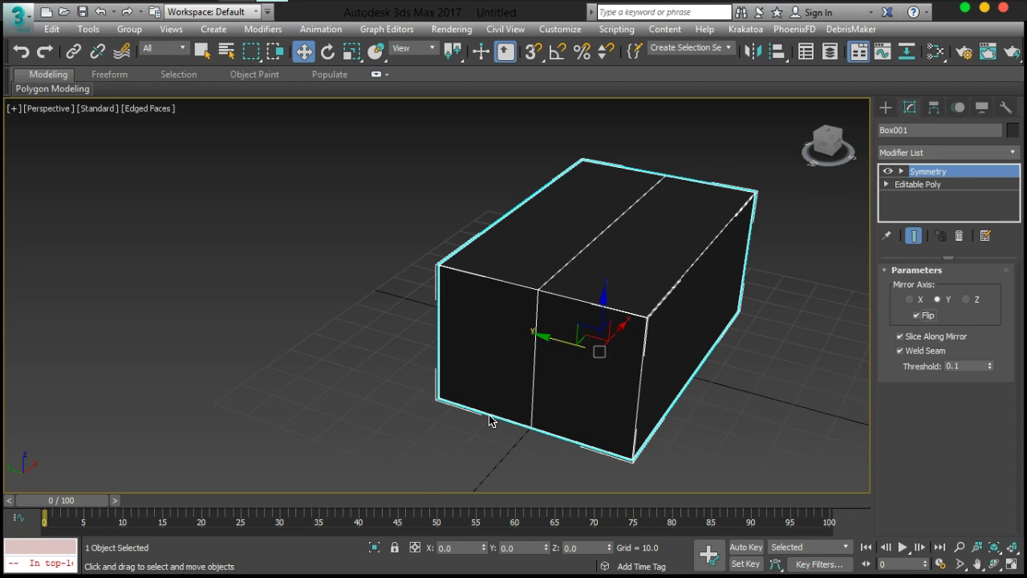
pyautogui.keyDown('alt'); pyautogui.moveTo(577, 412); pyautogui.dragTo(656, 395, button='middle'); pyautogui.keyUp('alt')
pyautogui.keyDown('alt'); pyautogui.moveTo(591, 360); pyautogui.dragTo(610, 362, button='middle'); pyautogui.keyUp('alt')
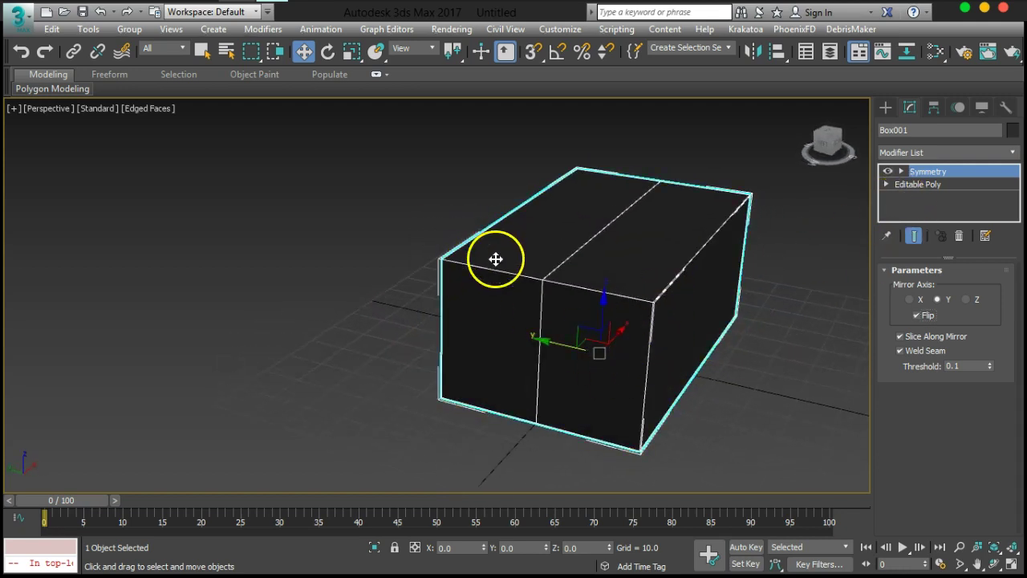
# - Select the Symmetry modifier's Mirror sub-object, try moving it along Y by about 16 and 11 units, and undo the moves
pyautogui.click(1000, 169)
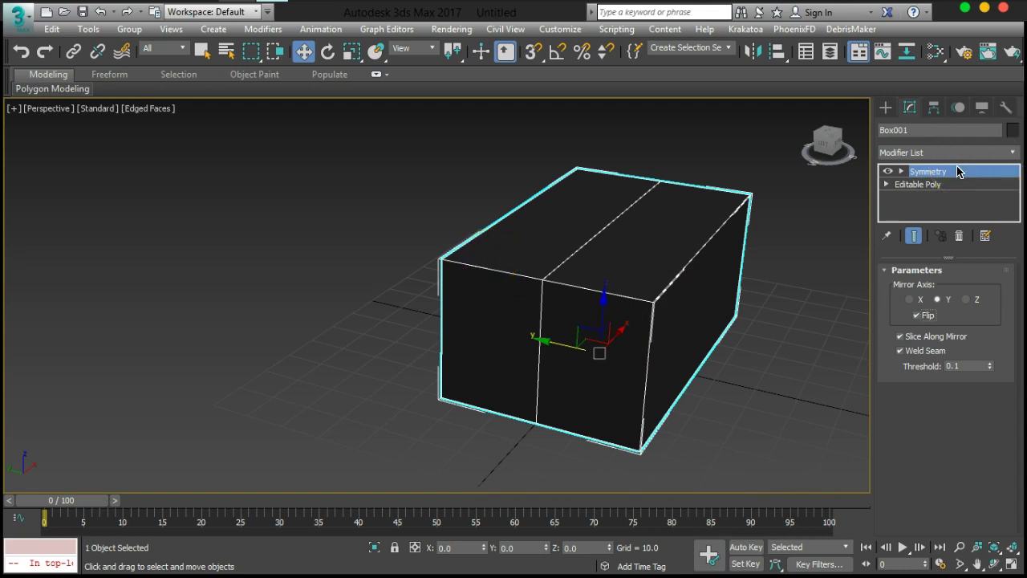
pyautogui.click(901, 172)
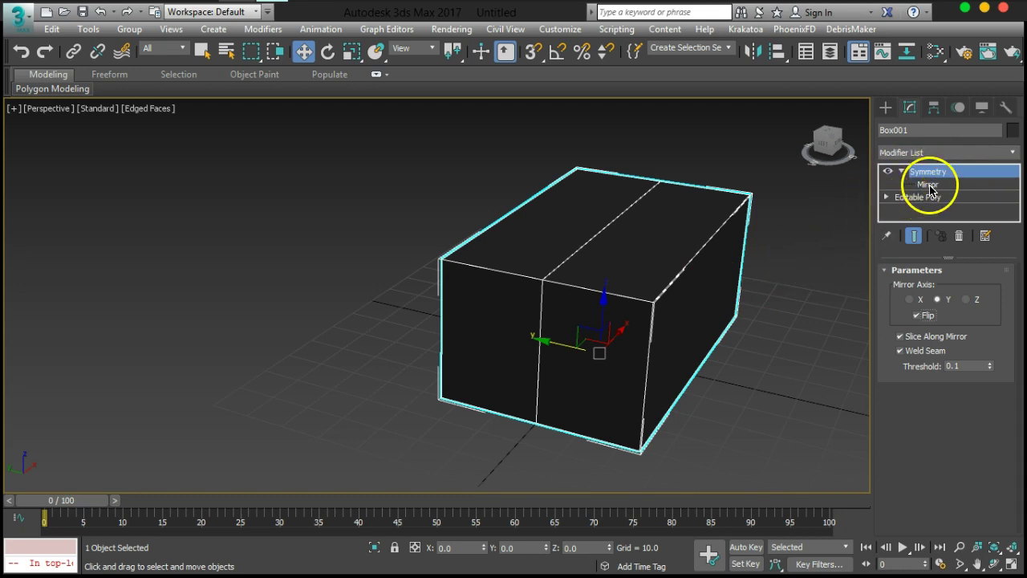
pyautogui.click(928, 185)
pyautogui.moveTo(552, 344); pyautogui.dragTo(496, 339)
pyautogui.keyDown('alt'); pyautogui.moveTo(496, 340); pyautogui.dragTo(554, 358, button='middle'); pyautogui.keyUp('alt')
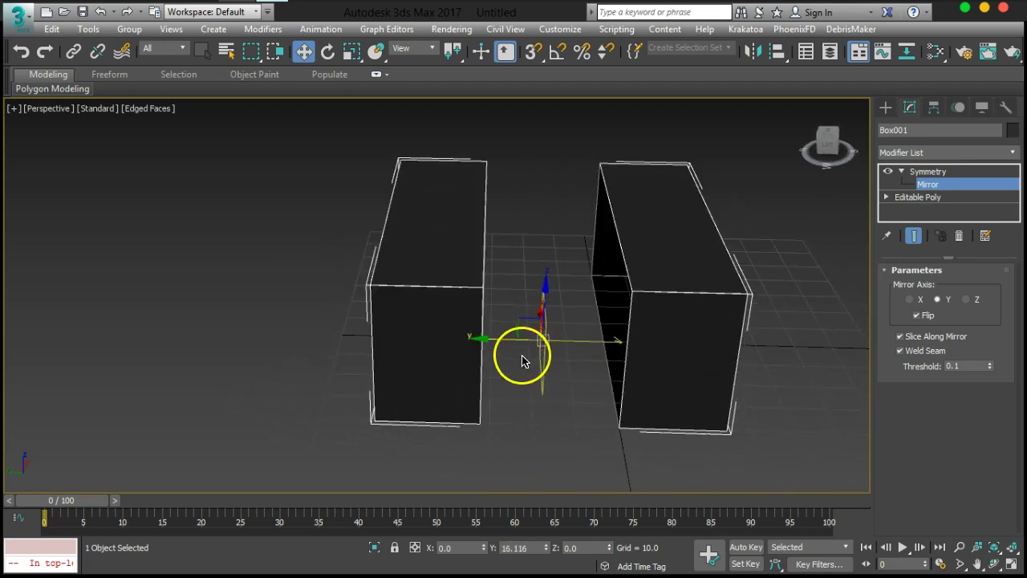
pyautogui.moveTo(517, 356)
pyautogui.mouseDown()
pyautogui.moveTo(493, 339)
pyautogui.moveTo(640, 346)
pyautogui.moveTo(513, 351)
pyautogui.mouseUp()
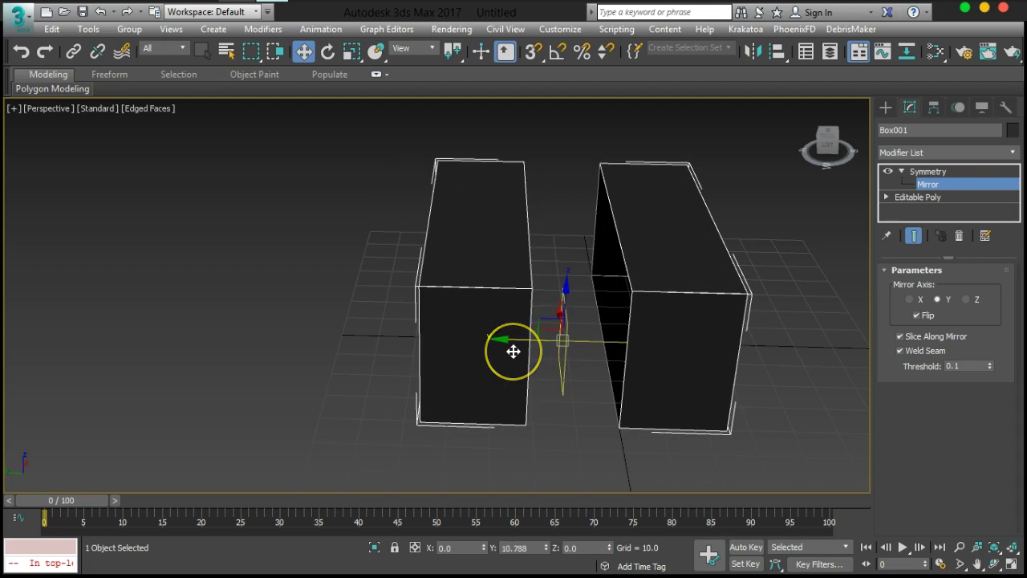
pyautogui.hotkey('ctrl', 'z')
pyautogui.hotkey('ctrl', 'z')
pyautogui.moveTo(573, 332)
pyautogui.mouseDown()
pyautogui.moveTo(584, 328)
pyautogui.moveTo(580, 343)
pyautogui.mouseUp()
pyautogui.keyDown('alt'); pyautogui.moveTo(808, 345); pyautogui.dragTo(706, 321, button='middle'); pyautogui.keyUp('alt')
# - Try rotating the Symmetry mirror plane around the vertical axis, undo the rotations, and leave the Mirror sub-object level
pyautogui.click(331, 56)
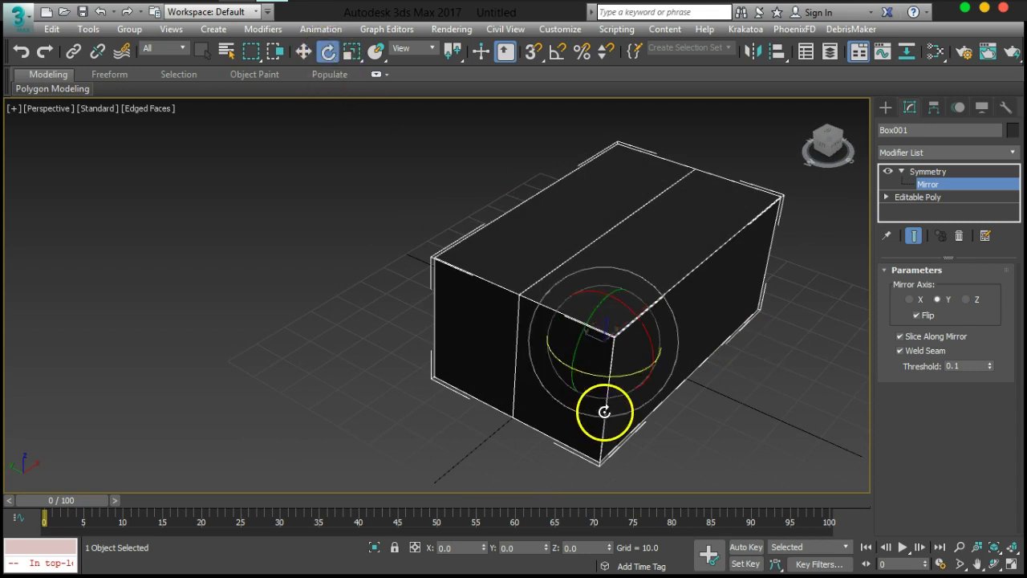
pyautogui.moveTo(603, 378)
pyautogui.mouseDown()
pyautogui.moveTo(557, 373)
pyautogui.moveTo(591, 369)
pyautogui.mouseUp()
pyautogui.keyDown('alt'); pyautogui.moveTo(592, 370); pyautogui.dragTo(642, 220, button='middle'); pyautogui.keyUp('alt')
pyautogui.keyDown('alt'); pyautogui.moveTo(730, 252); pyautogui.dragTo(631, 391, button='middle'); pyautogui.keyUp('alt')
pyautogui.moveTo(612, 381); pyautogui.dragTo(682, 371)
pyautogui.hotkey('ctrl', 'z')
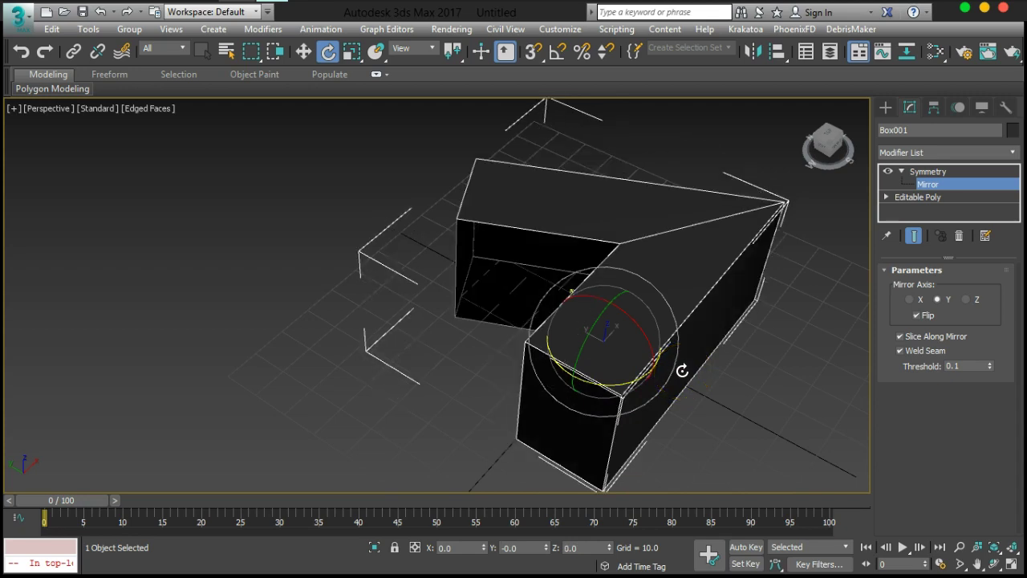
pyautogui.hotkey('ctrl', 'z')
pyautogui.keyDown('alt'); pyautogui.moveTo(699, 411); pyautogui.dragTo(687, 377, button='middle'); pyautogui.keyUp('alt')
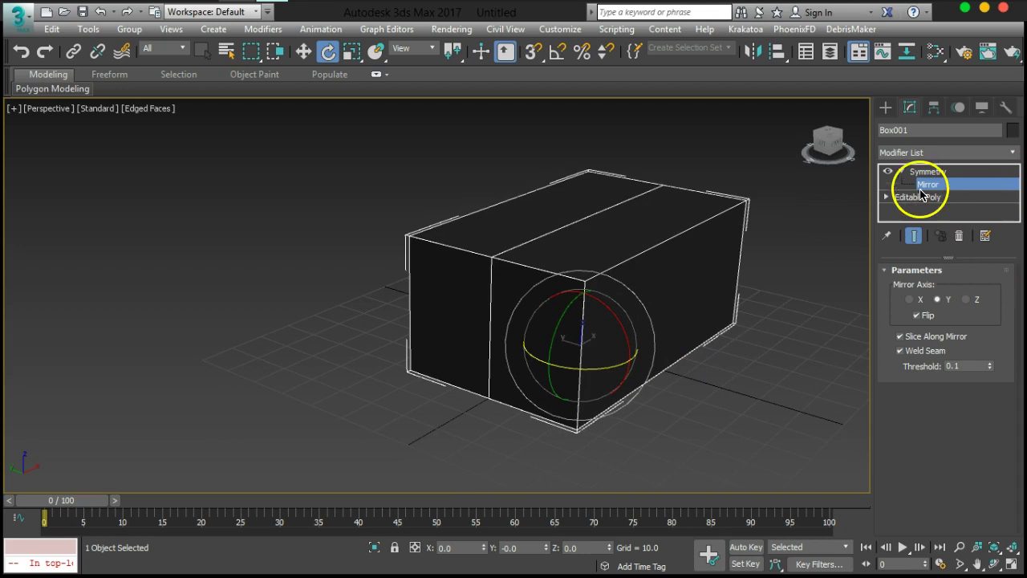
pyautogui.click(921, 187)
pyautogui.keyDown('alt'); pyautogui.moveTo(737, 289); pyautogui.dragTo(735, 296, button='middle'); pyautogui.keyUp('alt')
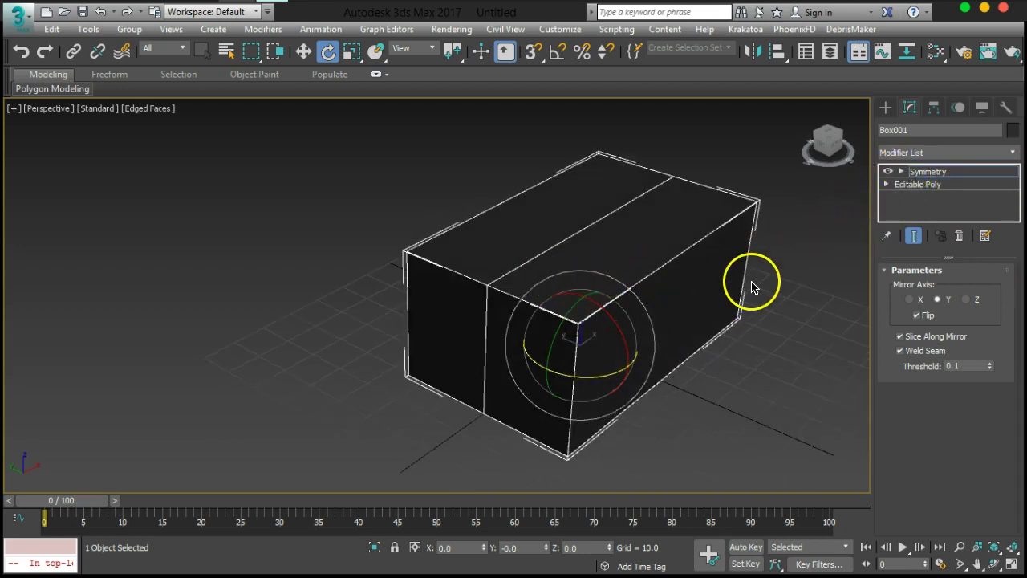
# - Toggle the Symmetry modifier's visibility off and on to compare the half box with the mirrored result
pyautogui.click(888, 172)
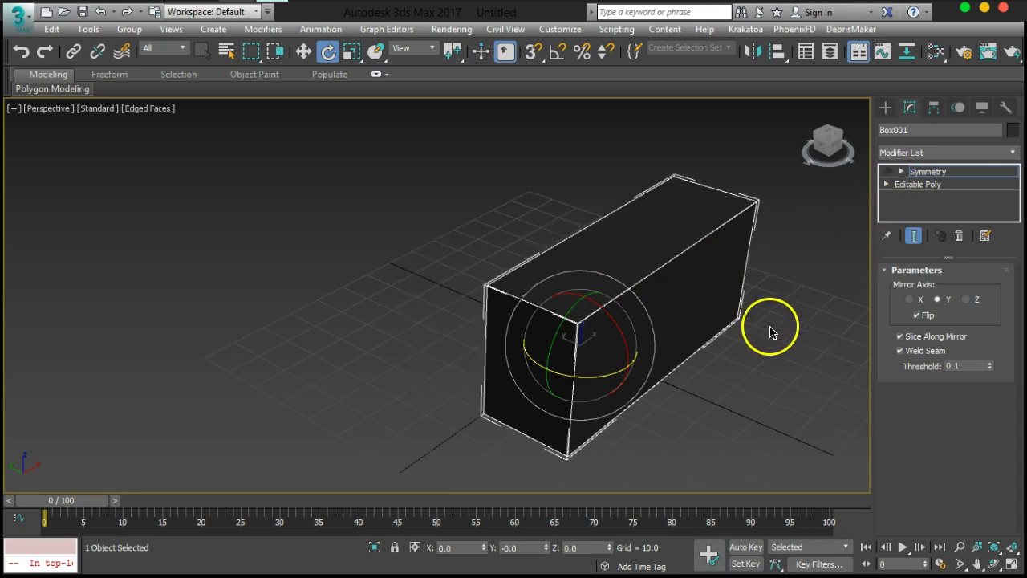
pyautogui.click(889, 172)
pyautogui.keyDown('alt'); pyautogui.moveTo(562, 297); pyautogui.dragTo(557, 287, button='middle'); pyautogui.keyUp('alt')
pyautogui.click(889, 172)
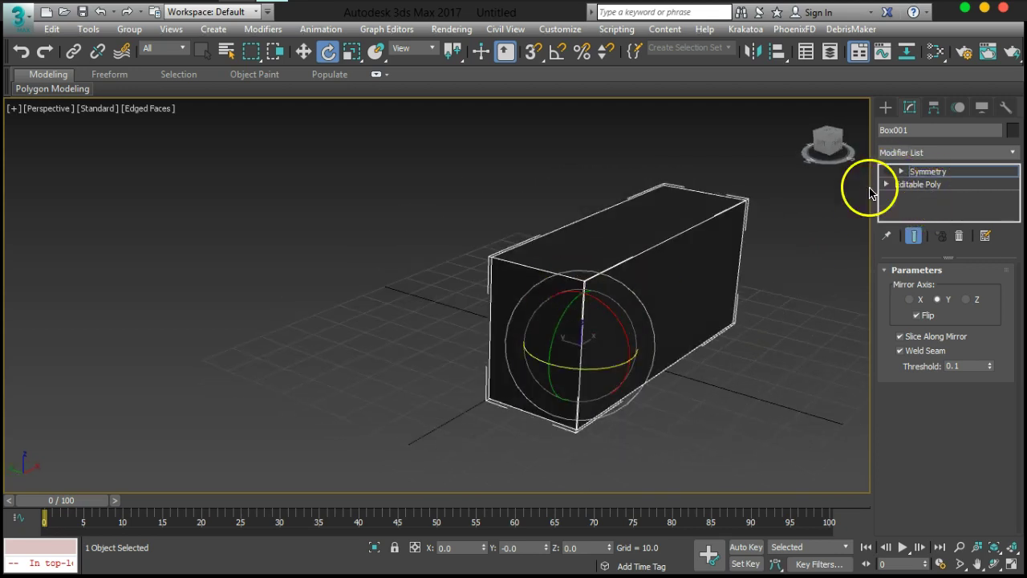
pyautogui.click(888, 172)
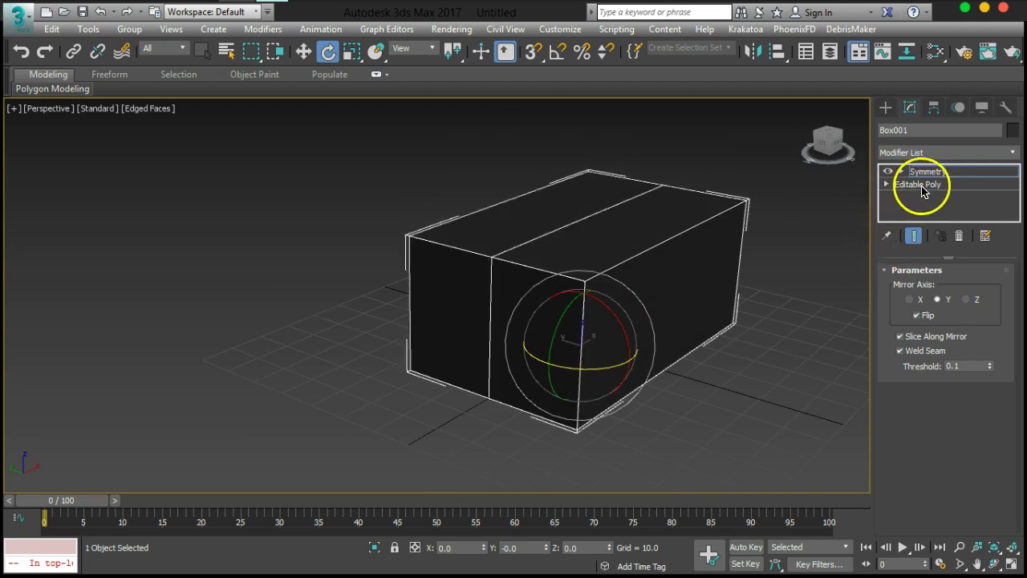
# - Switch between the Editable Poly and Symmetry levels of the modifier stack, ending on Editable Poly, and inspect the half box
pyautogui.click(922, 187)
pyautogui.keyDown('alt'); pyautogui.moveTo(807, 298); pyautogui.dragTo(845, 258, button='middle'); pyautogui.keyUp('alt')
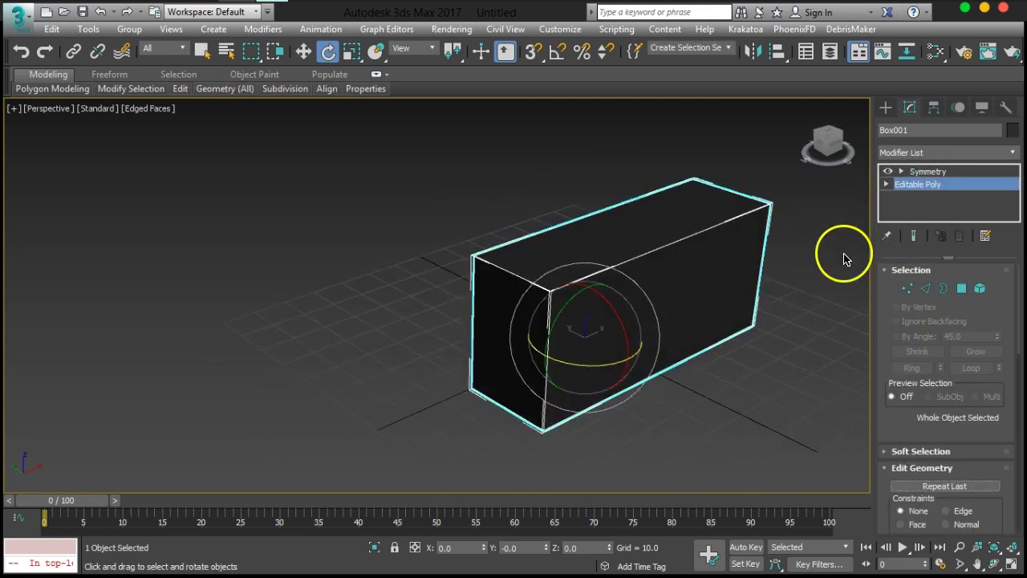
pyautogui.click(927, 172)
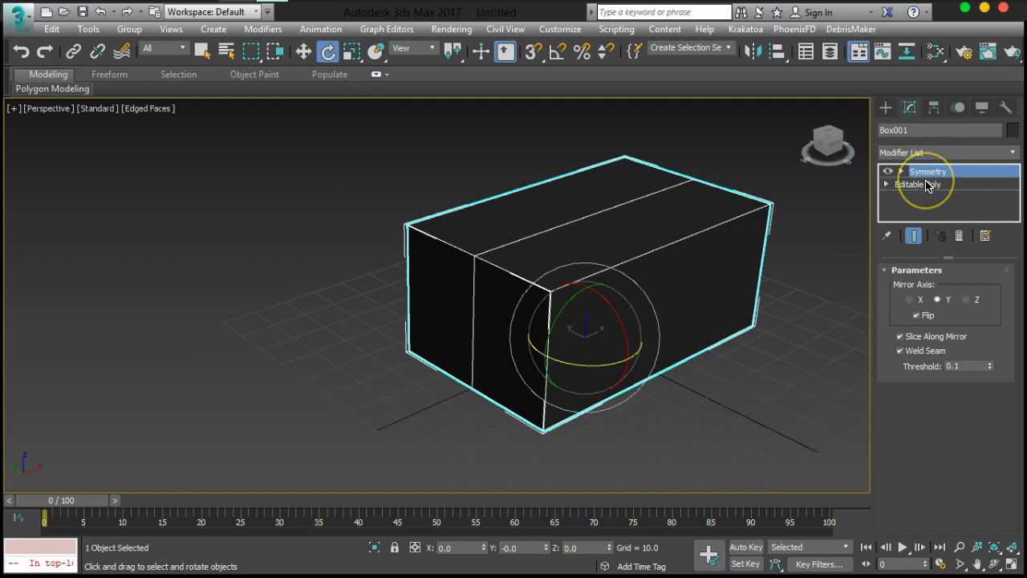
pyautogui.click(927, 184)
pyautogui.keyDown('alt'); pyautogui.moveTo(608, 319); pyautogui.dragTo(621, 297, button='middle'); pyautogui.keyUp('alt')
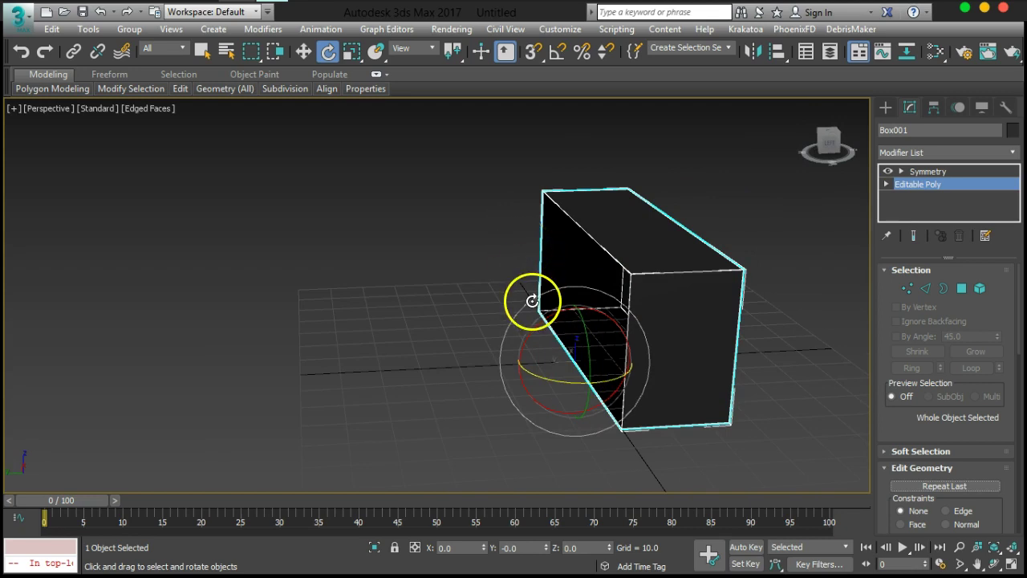
pyautogui.keyDown('alt'); pyautogui.moveTo(663, 367); pyautogui.dragTo(555, 488, button='middle'); pyautogui.keyUp('alt')
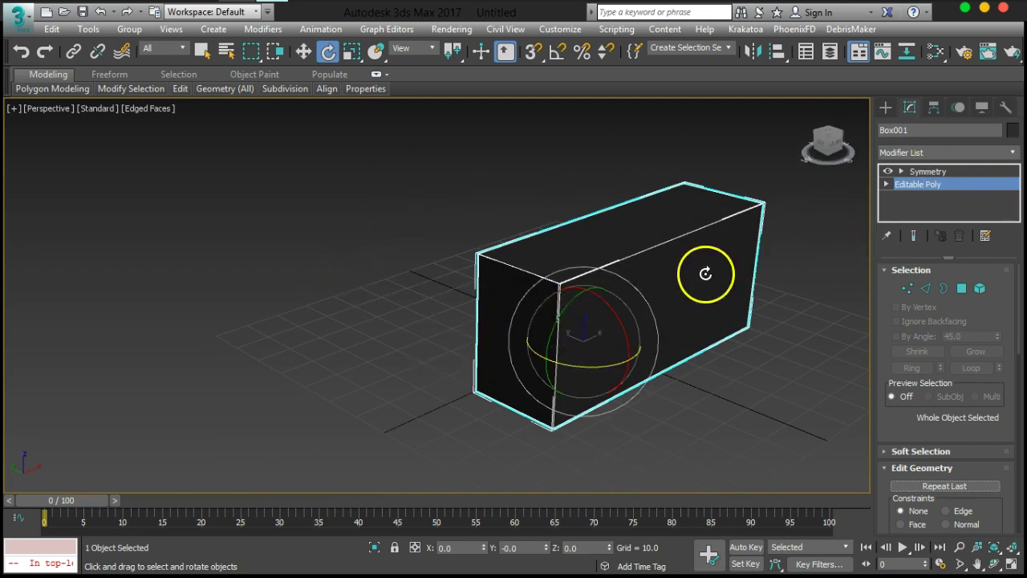
# - Turn on the end-result display at the Editable Poly level to show the mirrored box while the base is edited
pyautogui.click(914, 236)
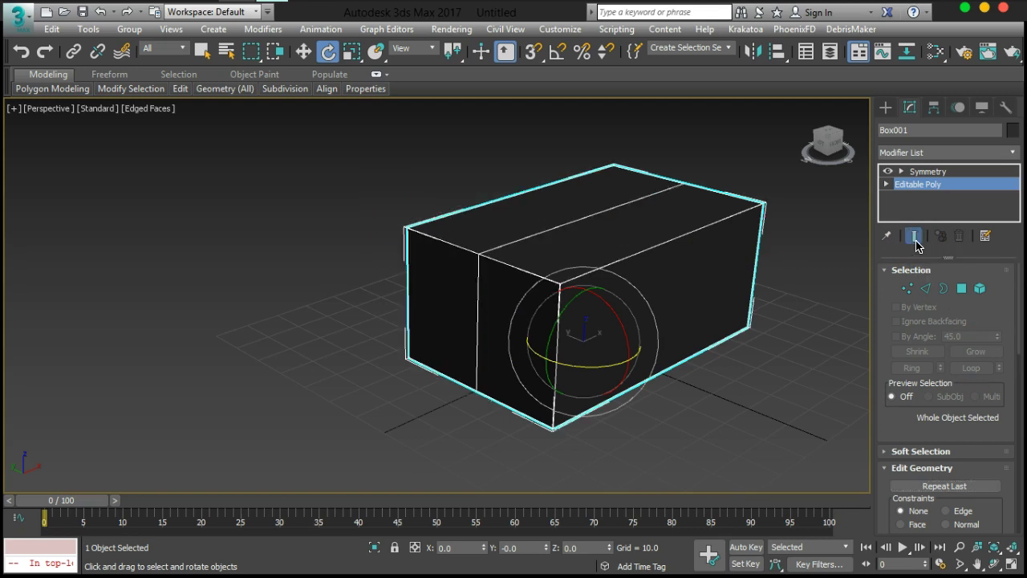
pyautogui.click(920, 175)
pyautogui.click(921, 185)
pyautogui.keyDown('alt'); pyautogui.moveTo(692, 360); pyautogui.dragTo(680, 398, button='middle'); pyautogui.keyUp('alt')
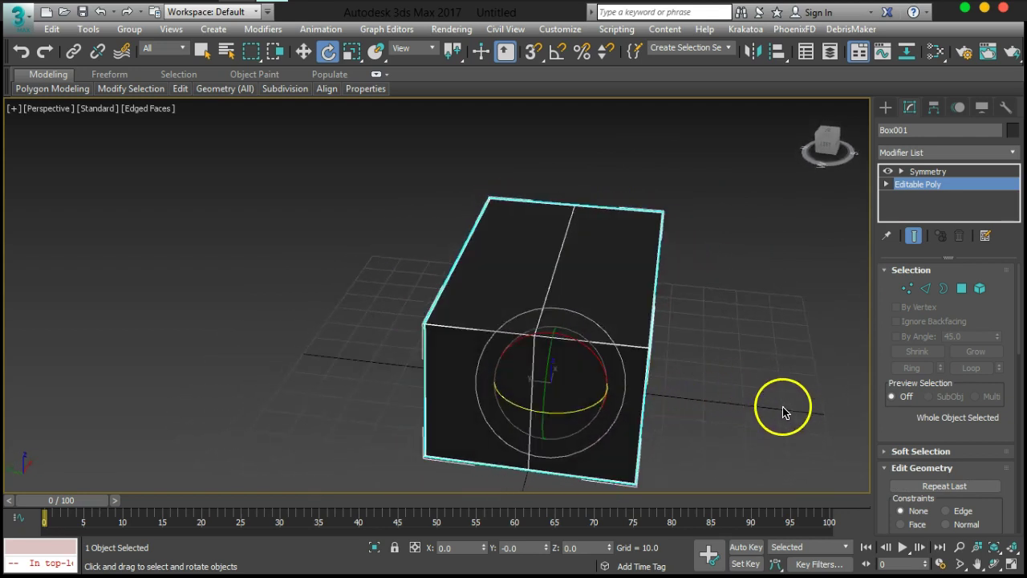
# - Select the four vertices on the half box's outer side face and move them outward along Y to about -39
pyautogui.keyDown('alt'); pyautogui.moveTo(754, 407); pyautogui.dragTo(452, 355, button='middle'); pyautogui.keyUp('alt')
pyautogui.click(907, 288)
pyautogui.moveTo(681, 223); pyautogui.dragTo(631, 459)
pyautogui.click(303, 51)
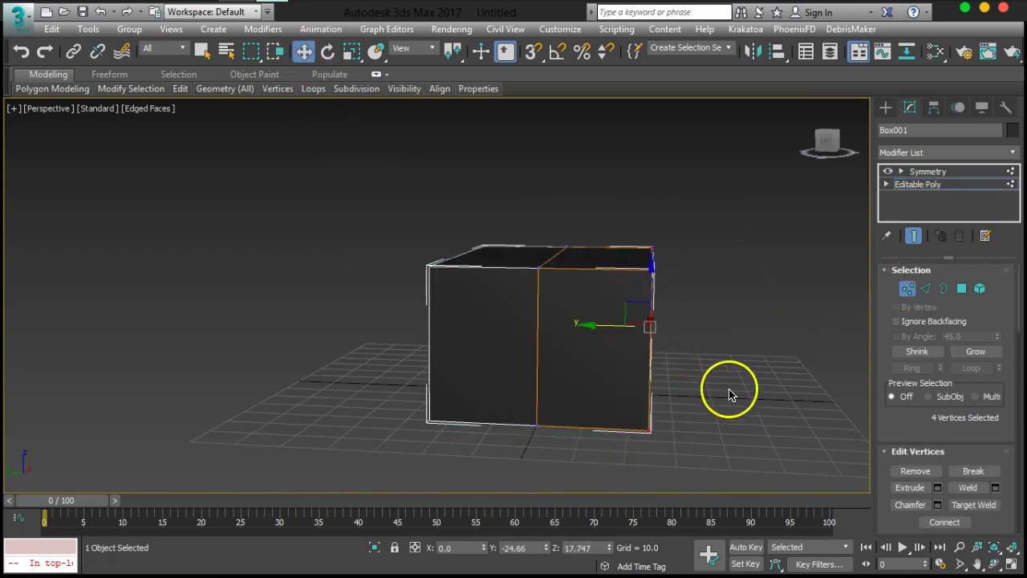
pyautogui.moveTo(592, 328); pyautogui.dragTo(700, 335)
pyautogui.keyDown('alt'); pyautogui.moveTo(699, 334); pyautogui.dragTo(612, 406, button='middle'); pyautogui.keyUp('alt')
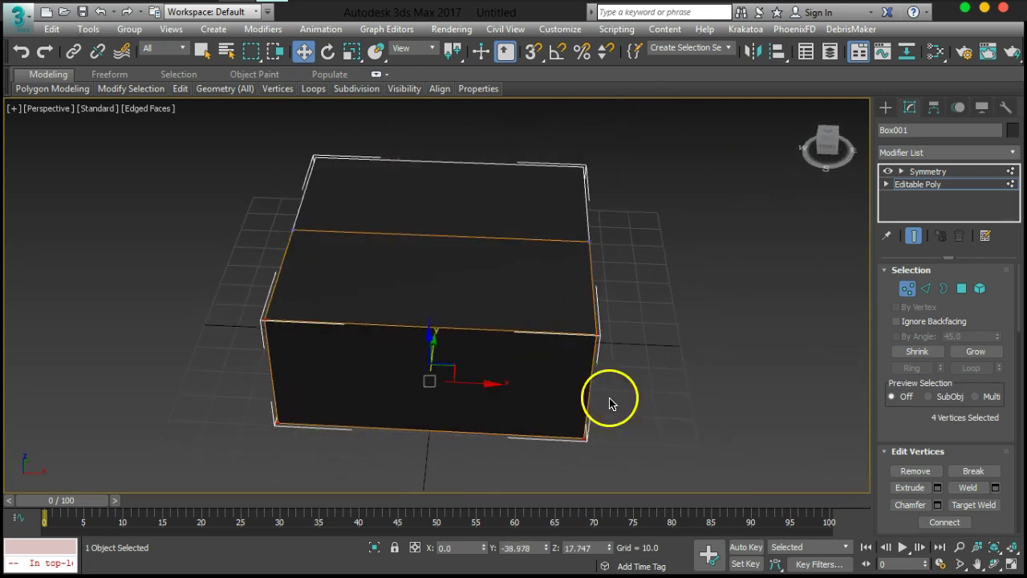
# - Select the four end vertices of the half box, move them outward along X to about 59, and leave vertex editing
pyautogui.moveTo(569, 439); pyautogui.dragTo(554, 398)
pyautogui.moveTo(635, 342); pyautogui.dragTo(700, 362)
pyautogui.keyDown('alt'); pyautogui.moveTo(699, 362); pyautogui.dragTo(591, 395, button='middle'); pyautogui.keyUp('alt')
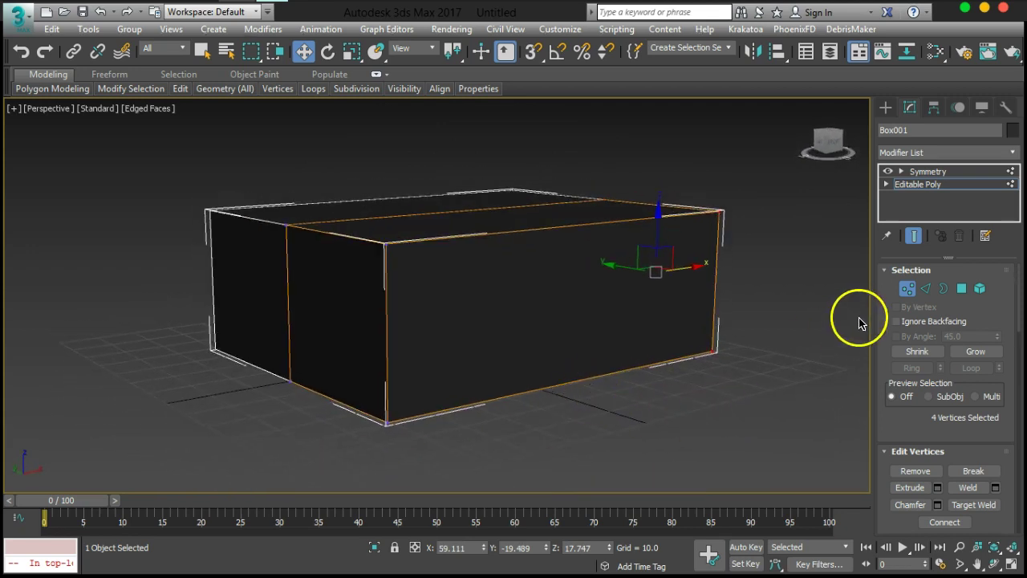
pyautogui.keyDown('alt'); pyautogui.moveTo(590, 305); pyautogui.dragTo(551, 353, button='middle'); pyautogui.keyUp('alt')
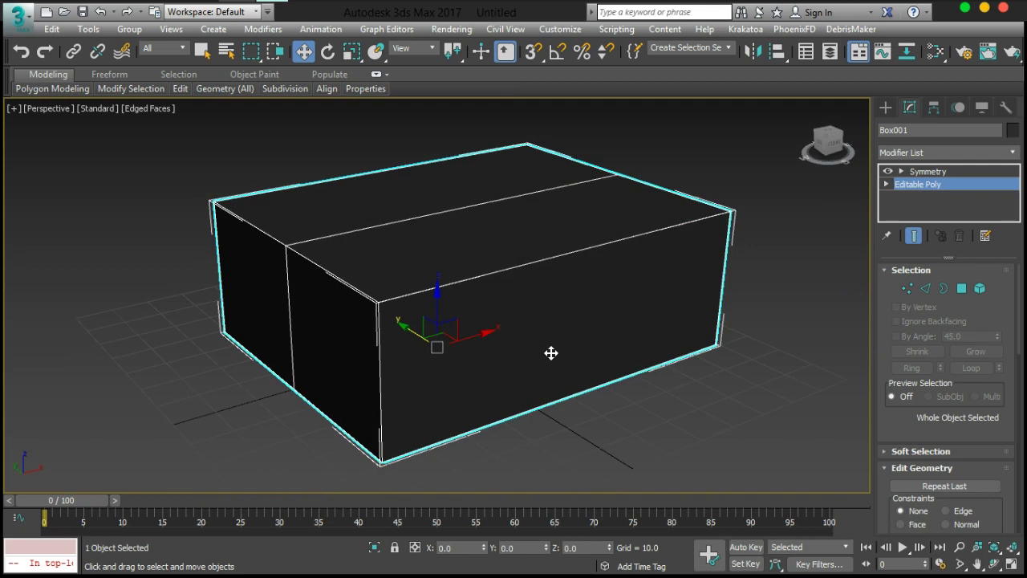
pyautogui.keyDown('alt'); pyautogui.moveTo(551, 353); pyautogui.dragTo(533, 322, button='middle'); pyautogui.keyUp('alt')
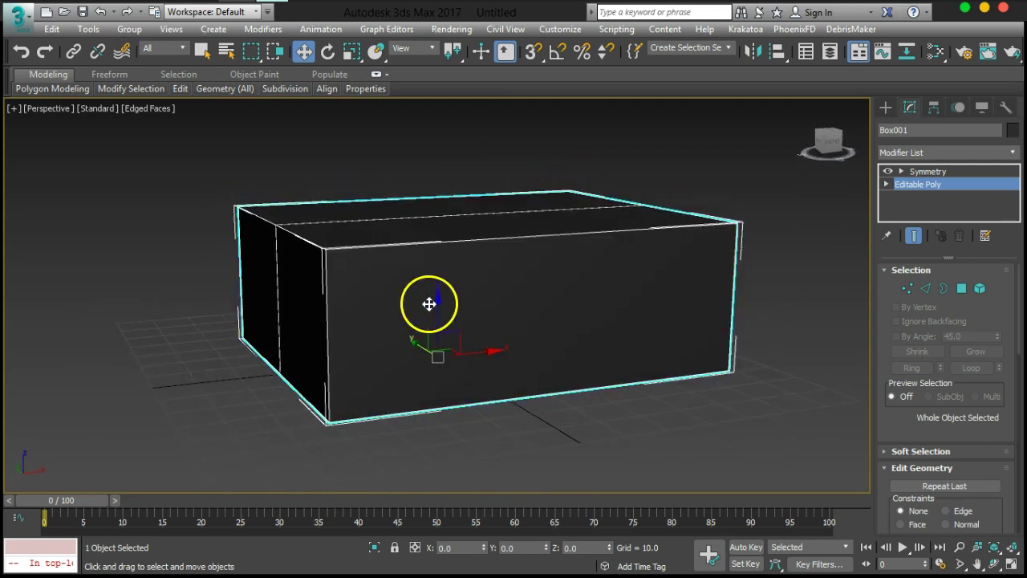
pyautogui.keyDown('alt'); pyautogui.moveTo(429, 303); pyautogui.dragTo(454, 332, button='middle'); pyautogui.keyUp('alt')
pyautogui.keyDown('alt'); pyautogui.moveTo(535, 370); pyautogui.dragTo(692, 425, button='middle'); pyautogui.keyUp('alt')
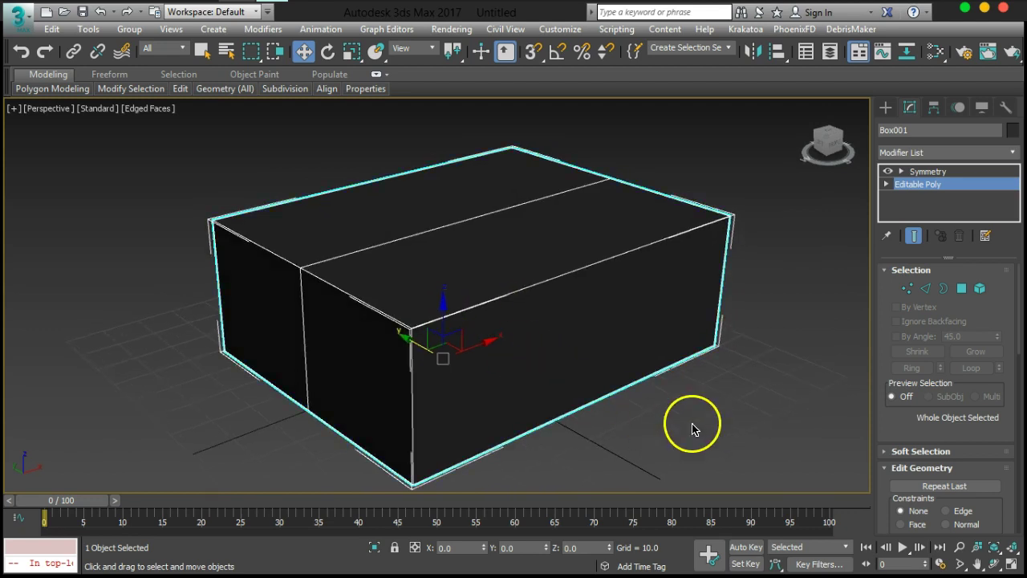
pyautogui.keyDown('alt'); pyautogui.moveTo(516, 356); pyautogui.dragTo(503, 340, button='middle'); pyautogui.keyUp('alt')
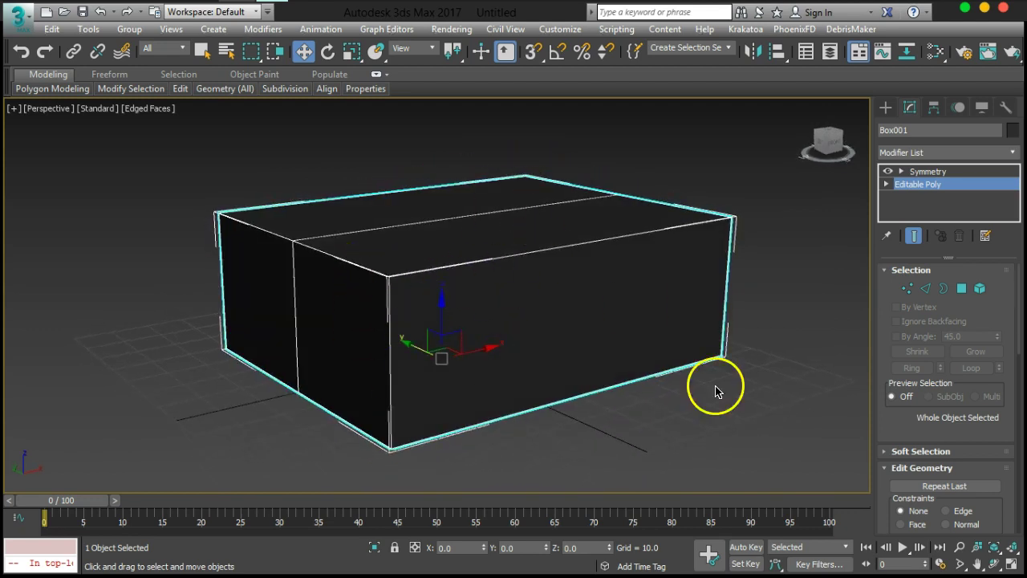
pyautogui.keyDown('alt'); pyautogui.moveTo(656, 406); pyautogui.dragTo(493, 305, button='middle'); pyautogui.keyUp('alt')
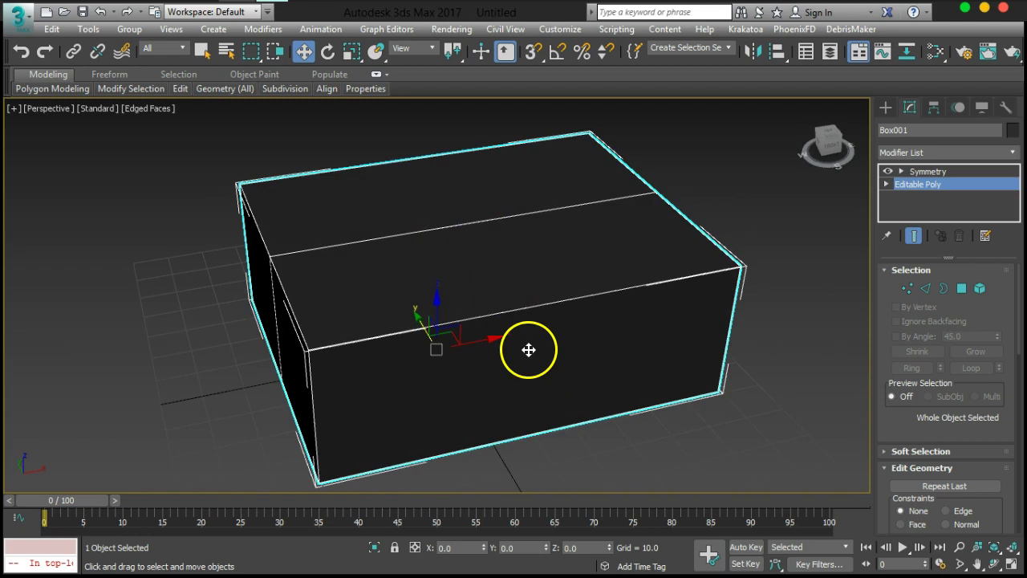
pyautogui.keyDown('alt'); pyautogui.moveTo(529, 349); pyautogui.dragTo(534, 333, button='middle'); pyautogui.keyUp('alt')
# - Switch the Editable Poly to edge editing and hide the Symmetry result so only the half box is displayed
pyautogui.click(926, 289)
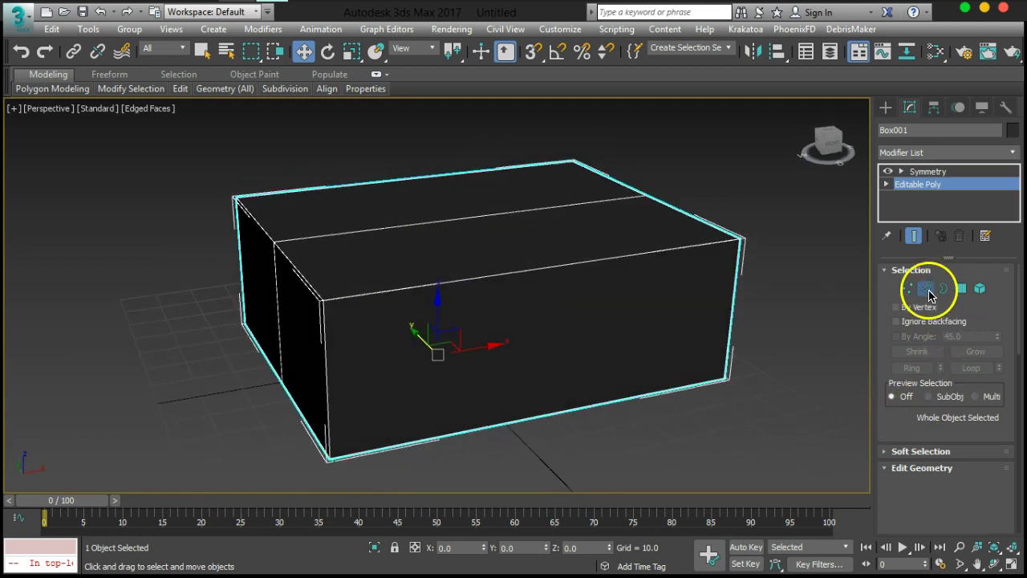
pyautogui.keyDown('alt'); pyautogui.moveTo(691, 385); pyautogui.dragTo(658, 417, button='middle'); pyautogui.keyUp('alt')
pyautogui.moveTo(454, 198); pyautogui.dragTo(513, 477)
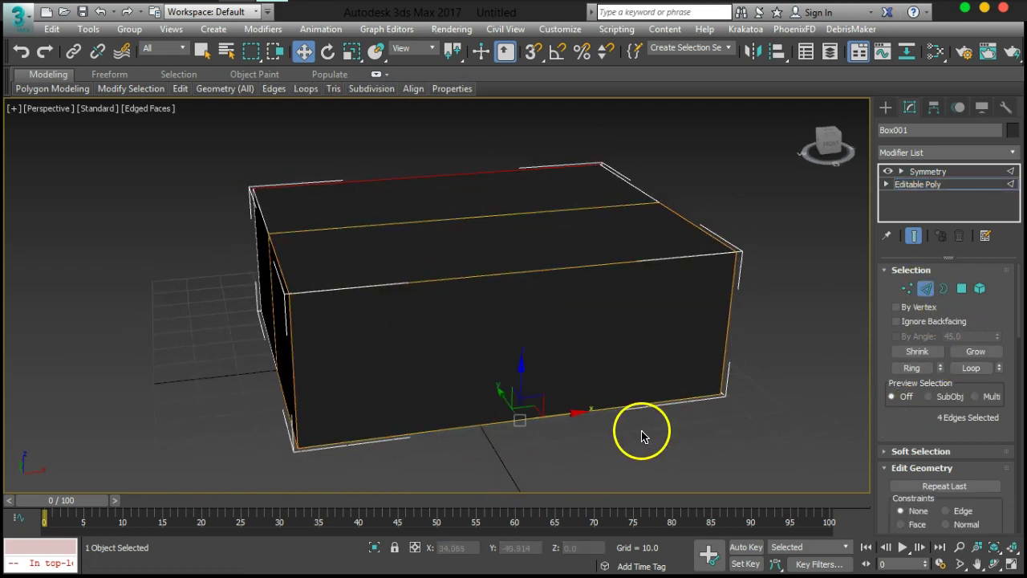
pyautogui.moveTo(636, 438)
pyautogui.keyDown('alt'); pyautogui.mouseDown(button='middle')
pyautogui.moveTo(635, 415)
pyautogui.moveTo(619, 434)
pyautogui.mouseUp(button='middle'); pyautogui.keyUp('alt')
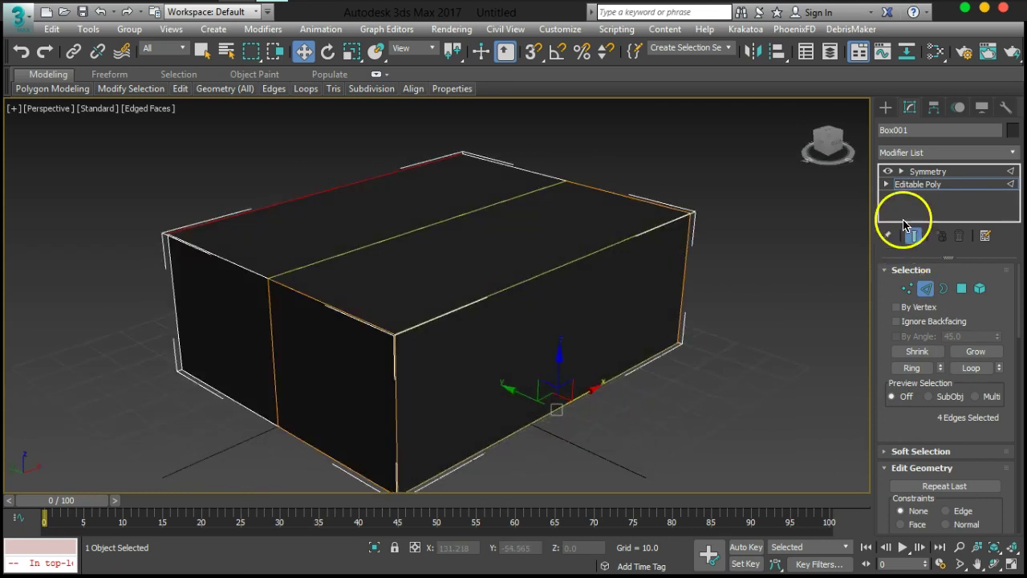
pyautogui.click(888, 172)
pyautogui.click(913, 235)
pyautogui.keyDown('alt'); pyautogui.moveTo(661, 340); pyautogui.dragTo(640, 348, button='middle'); pyautogui.keyUp('alt')
pyautogui.click(446, 174)
pyautogui.keyDown('alt'); pyautogui.moveTo(445, 173); pyautogui.dragTo(605, 305, button='middle'); pyautogui.keyUp('alt')
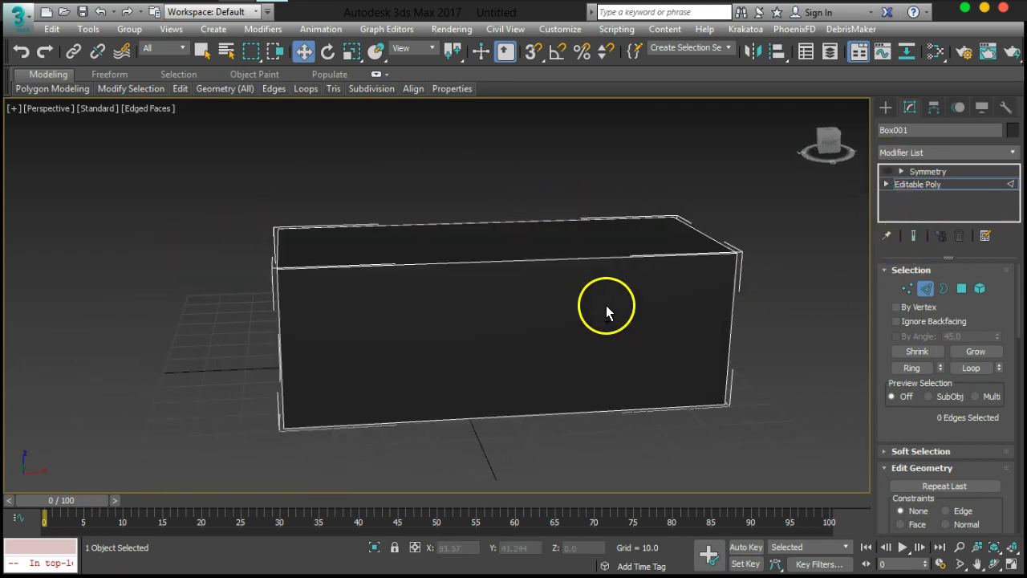
# - Select the half box's four lengthwise edges and connect them with 2 segments
pyautogui.moveTo(474, 185); pyautogui.dragTo(522, 456)
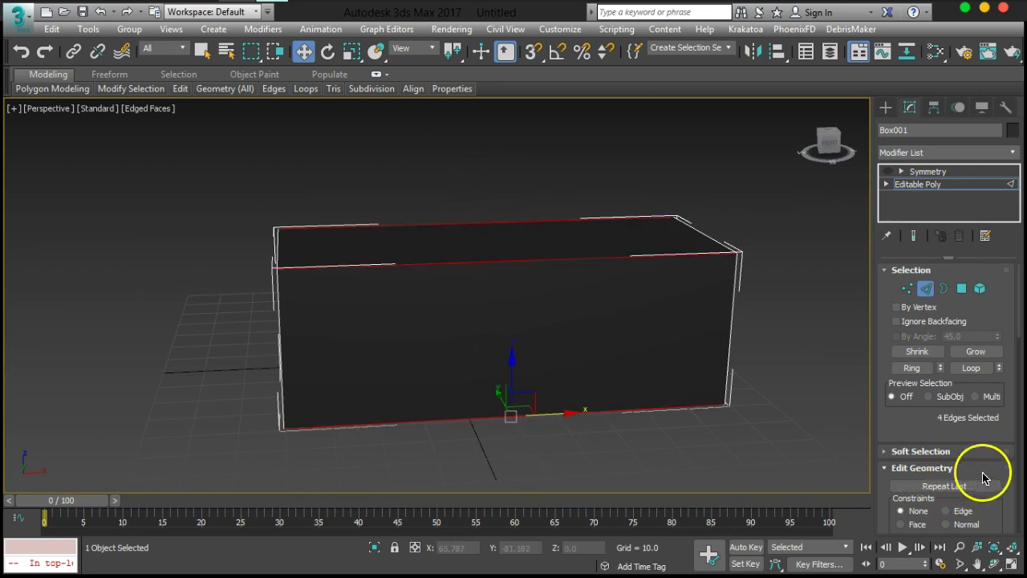
pyautogui.scroll(-10, 1009, 326)
pyautogui.scroll(-5, 1006, 326)
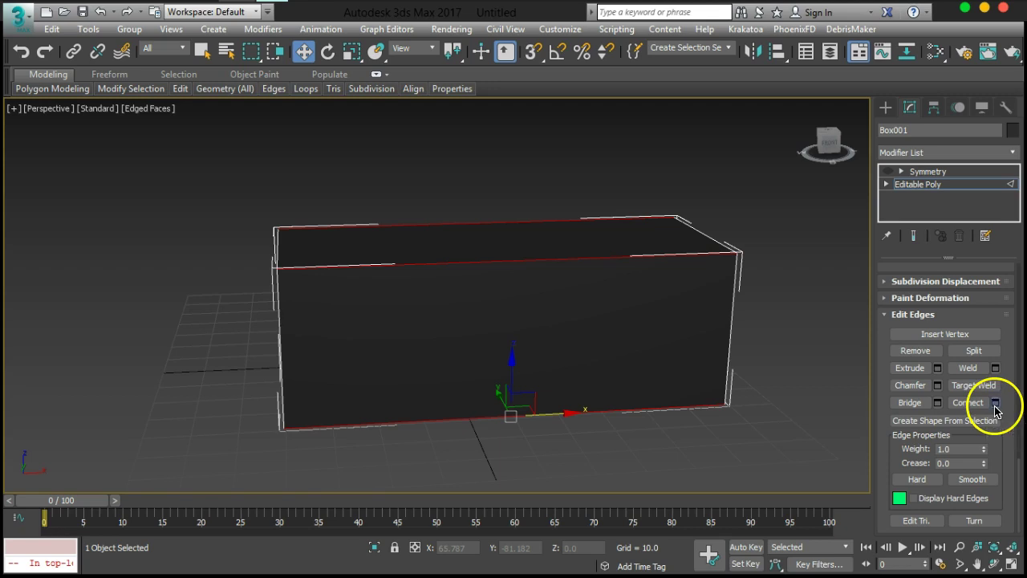
pyautogui.click(995, 404)
pyautogui.keyDown('alt'); pyautogui.moveTo(403, 294); pyautogui.dragTo(412, 323, button='middle'); pyautogui.keyUp('alt')
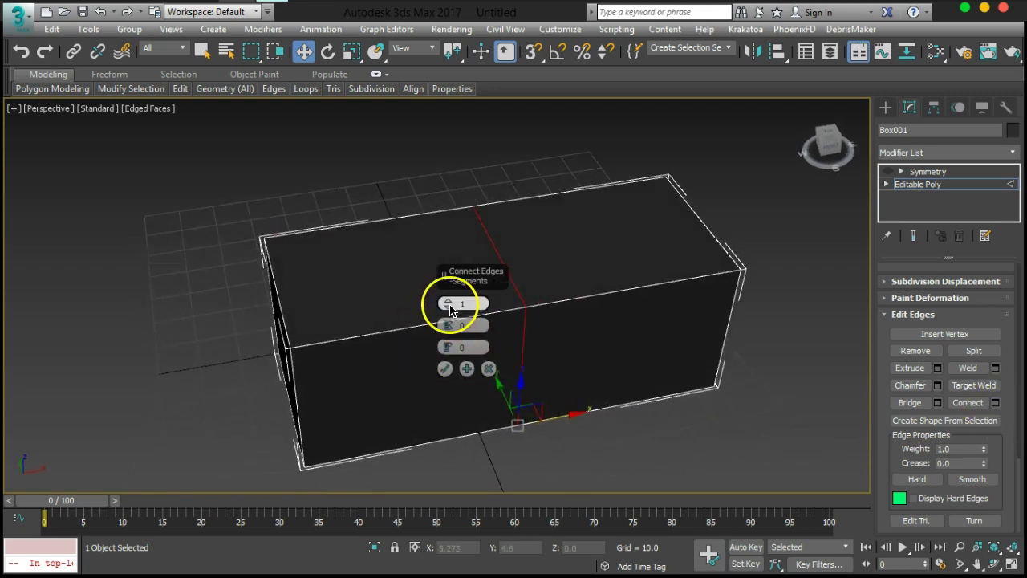
pyautogui.keyDown('alt'); pyautogui.moveTo(447, 305); pyautogui.dragTo(590, 285, button='middle'); pyautogui.keyUp('alt')
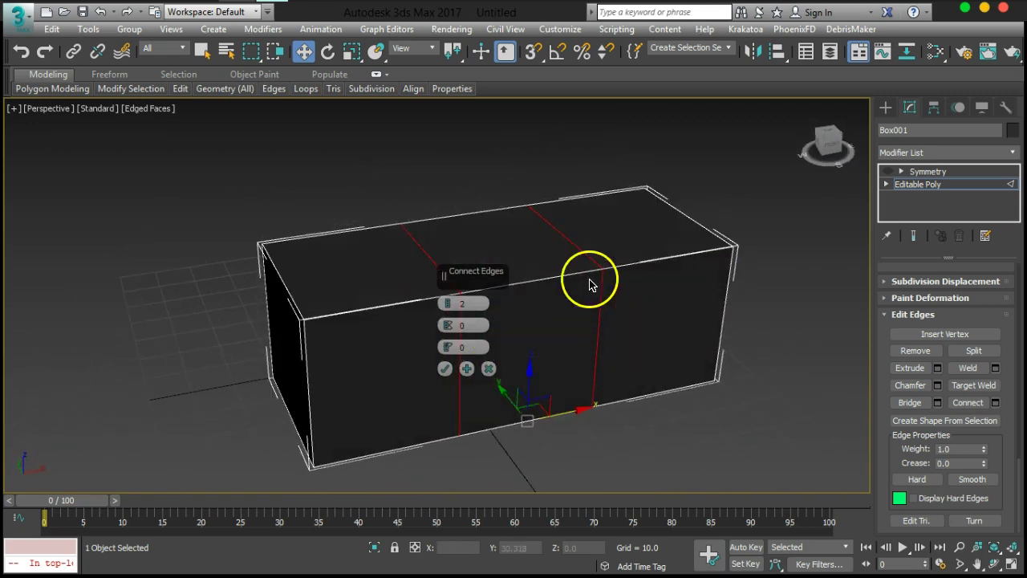
pyautogui.click(444, 369)
# - Select all vertical edges around the half box and connect them with 2 segments
pyautogui.keyDown('alt'); pyautogui.moveTo(449, 458); pyautogui.dragTo(821, 340, button='middle'); pyautogui.keyUp('alt')
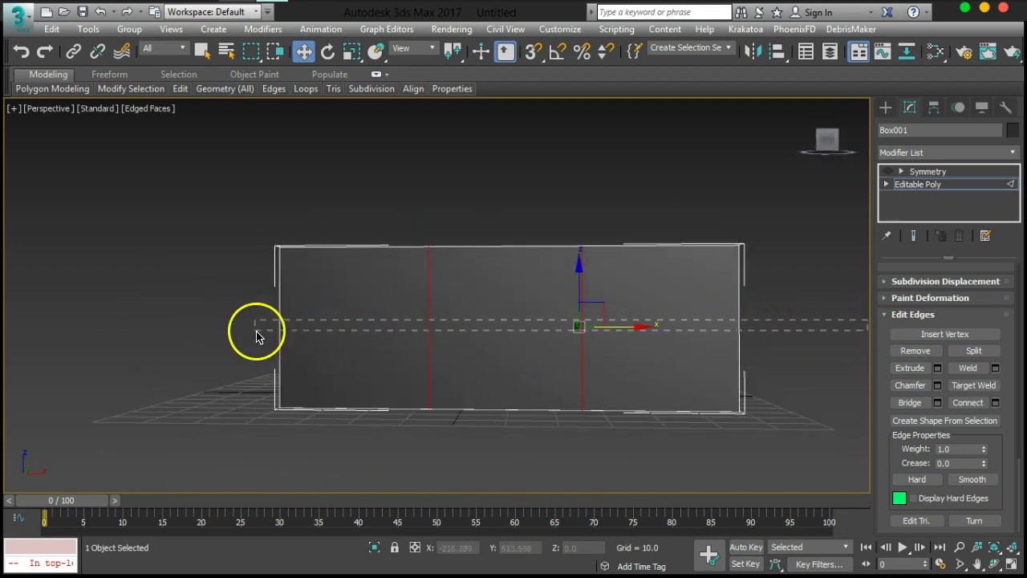
pyautogui.keyDown('alt'); pyautogui.moveTo(156, 338); pyautogui.dragTo(257, 353, button='middle'); pyautogui.keyUp('alt')
pyautogui.click(995, 403)
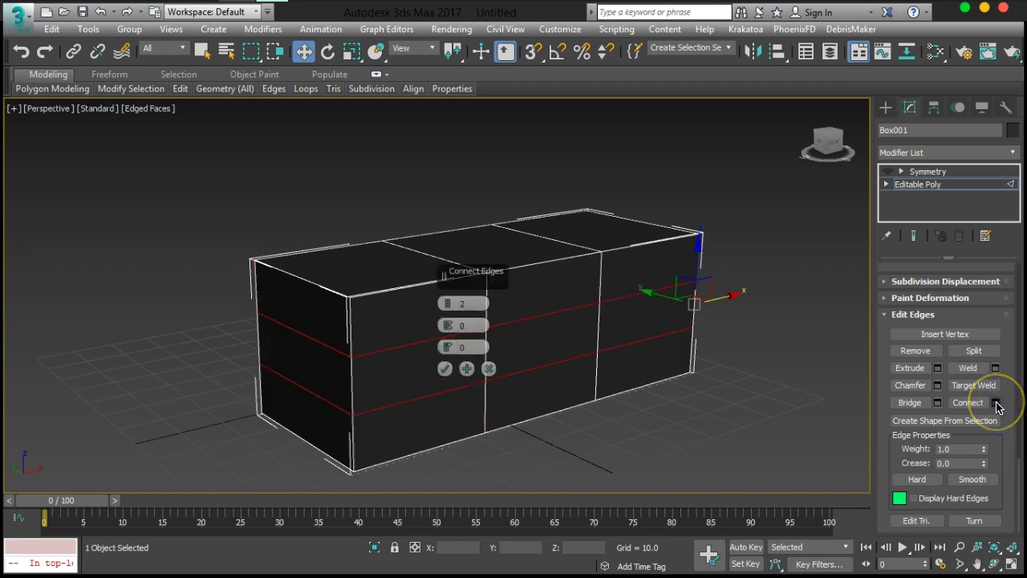
pyautogui.click(450, 310)
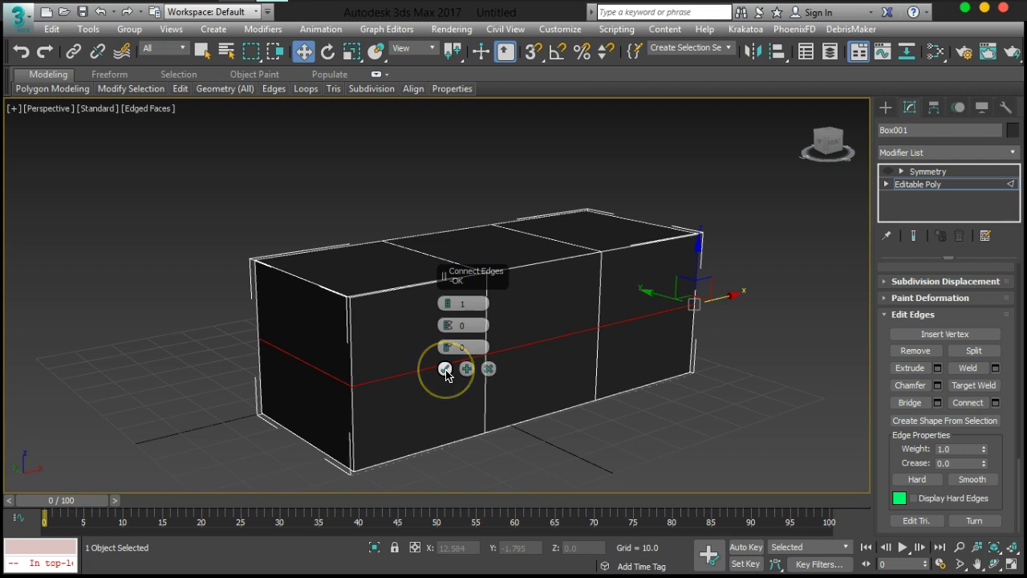
pyautogui.click(447, 305)
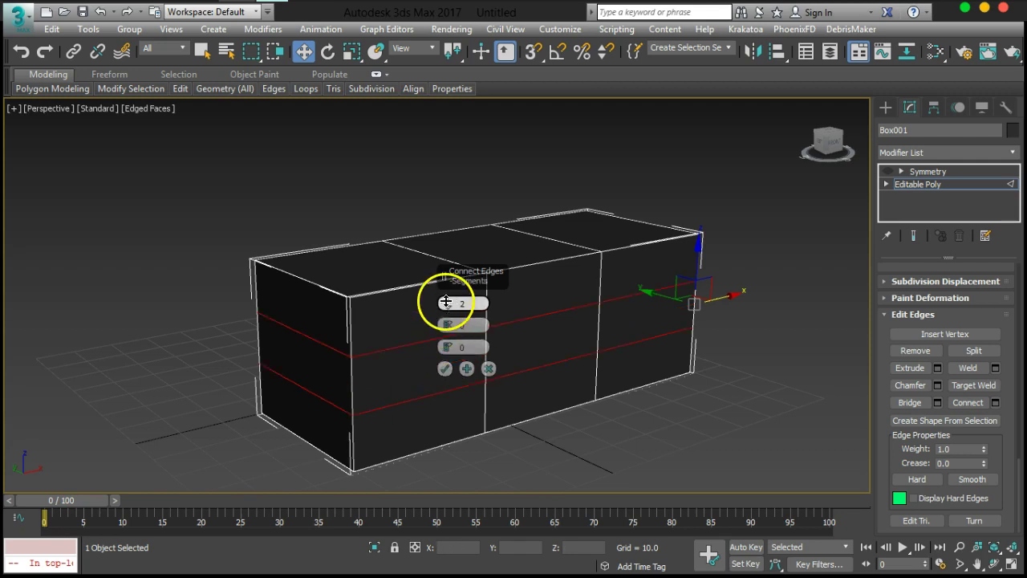
pyautogui.click(445, 369)
# - Show the mirrored Symmetry result to check the new edge loops, and hide it again
pyautogui.keyDown('alt'); pyautogui.moveTo(596, 394); pyautogui.dragTo(632, 408, button='middle'); pyautogui.keyUp('alt')
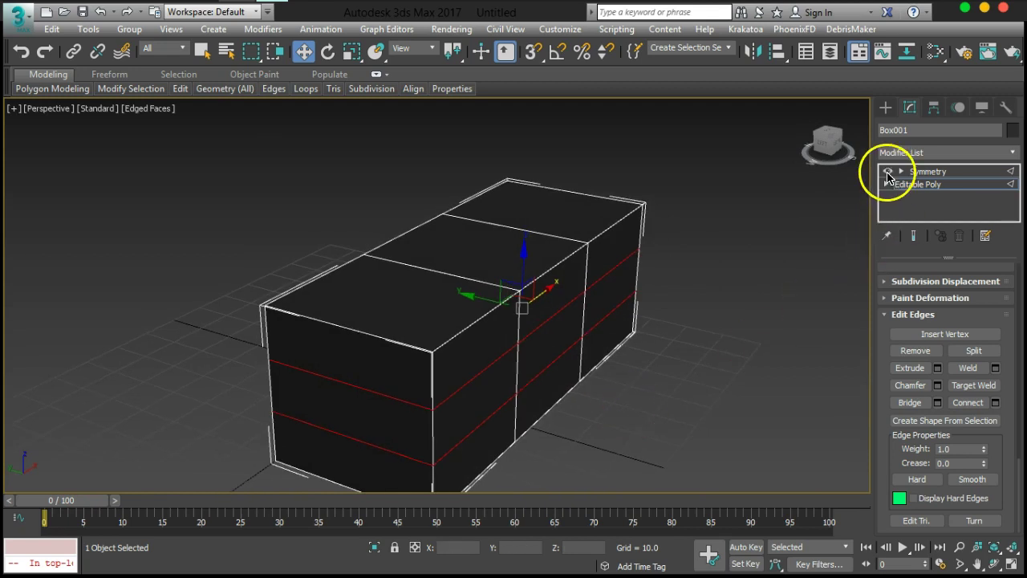
pyautogui.click(913, 235)
pyautogui.keyDown('alt'); pyautogui.moveTo(610, 370); pyautogui.dragTo(581, 376, button='middle'); pyautogui.keyUp('alt')
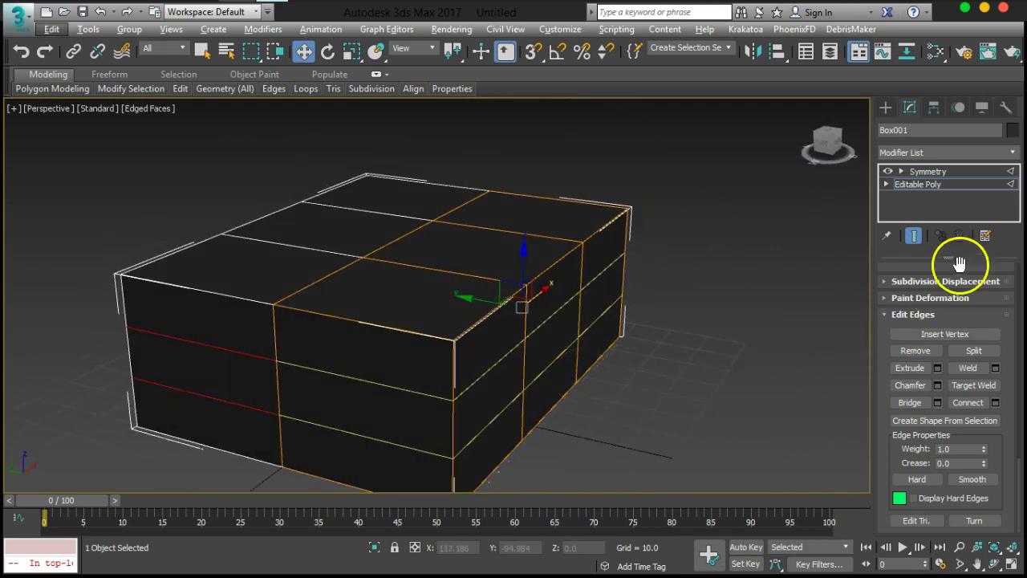
pyautogui.click(913, 235)
# - Select all widthwise edges of the half box and connect them with 1 segment
pyautogui.keyDown('alt'); pyautogui.moveTo(683, 341); pyautogui.dragTo(583, 407, button='middle'); pyautogui.keyUp('alt')
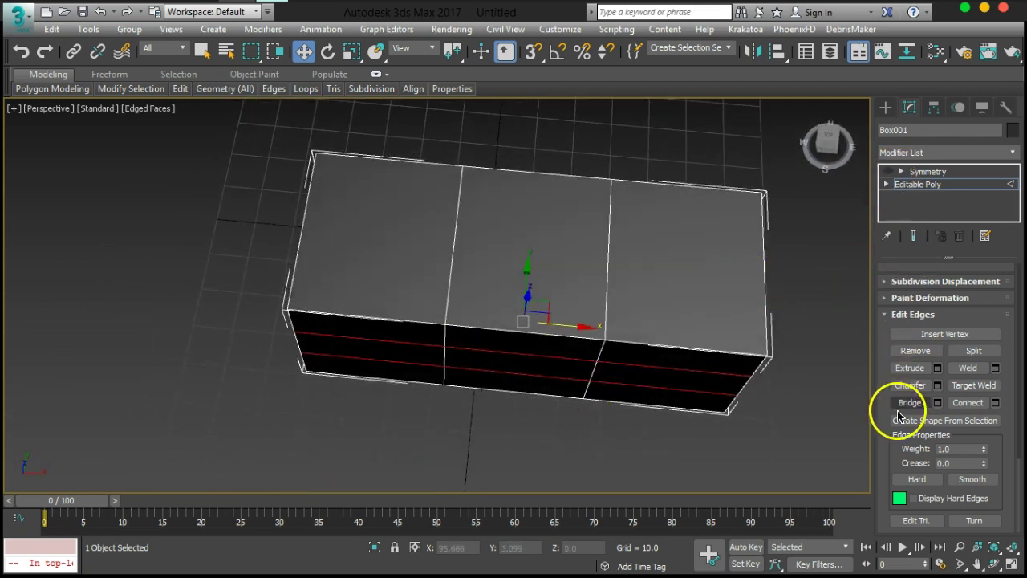
pyautogui.moveTo(1002, 347); pyautogui.dragTo(1011, 406)
pyautogui.scroll(10, 1011, 406)
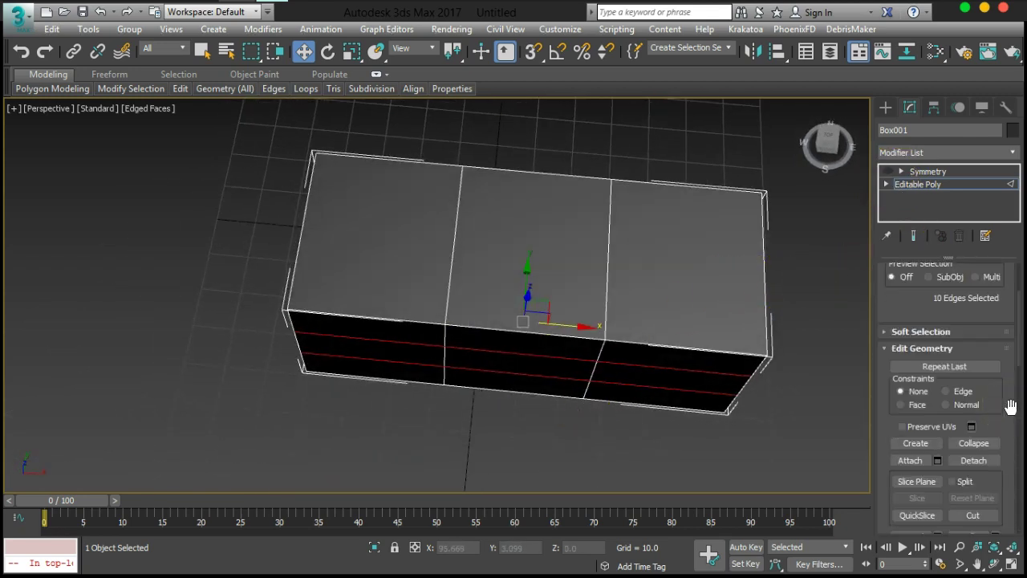
pyautogui.click(907, 289)
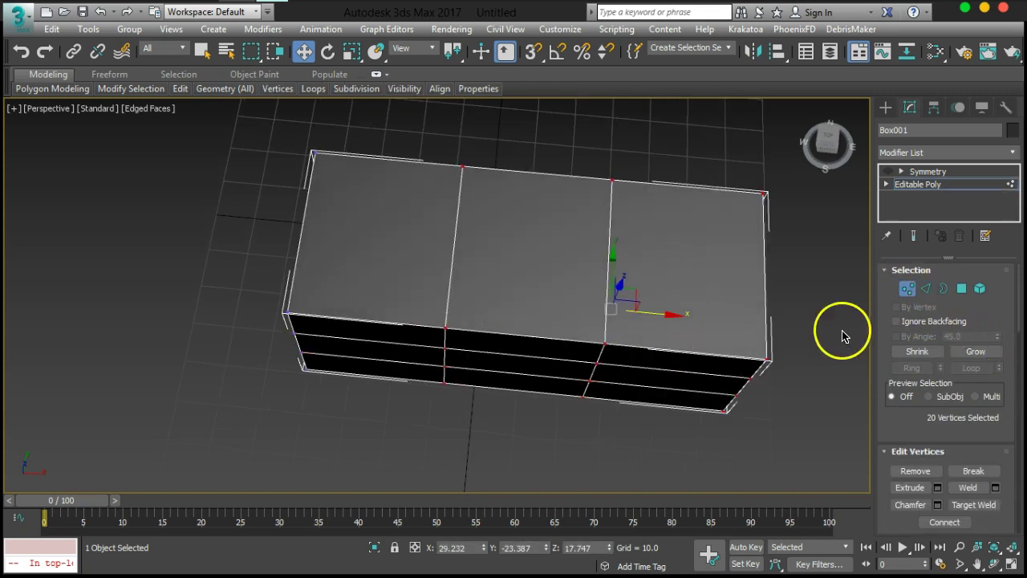
pyautogui.press('2')
pyautogui.keyDown('alt'); pyautogui.moveTo(767, 359); pyautogui.dragTo(665, 391, button='middle'); pyautogui.keyUp('alt')
pyautogui.moveTo(808, 274); pyautogui.dragTo(207, 308)
pyautogui.keyDown('alt'); pyautogui.moveTo(373, 388); pyautogui.dragTo(483, 315, button='middle'); pyautogui.keyUp('alt')
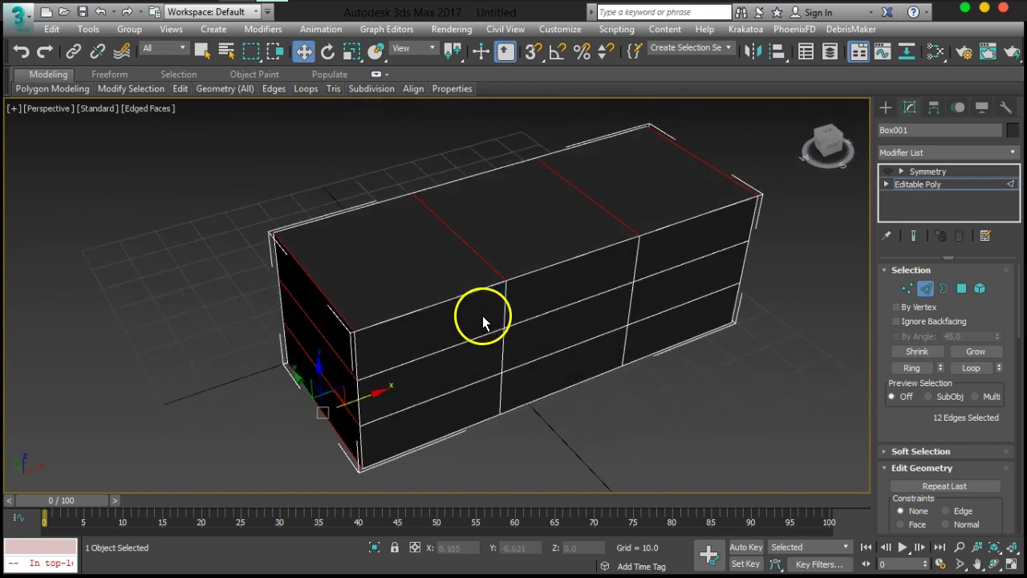
pyautogui.scroll(-15, 1009, 478)
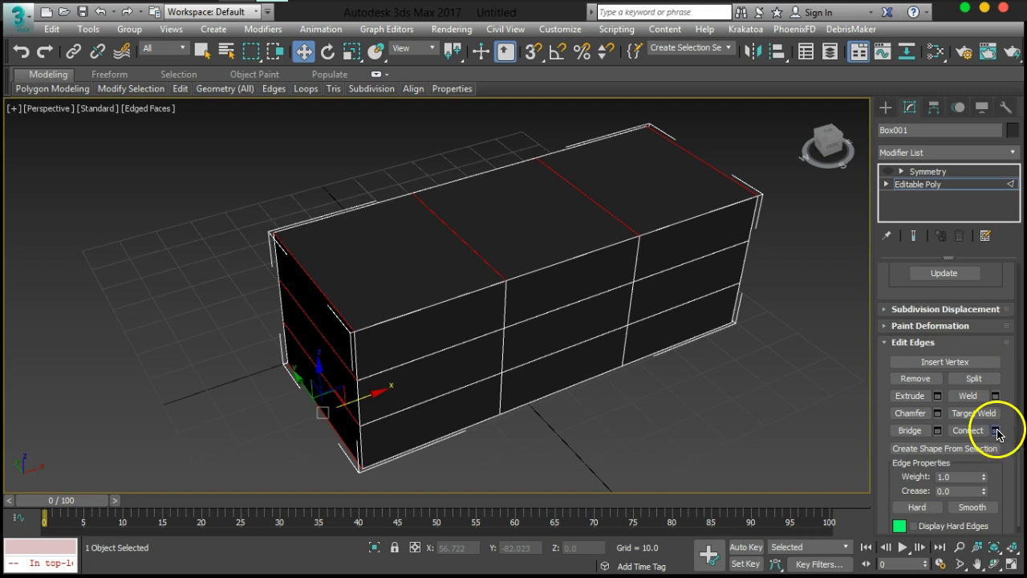
pyautogui.click(996, 430)
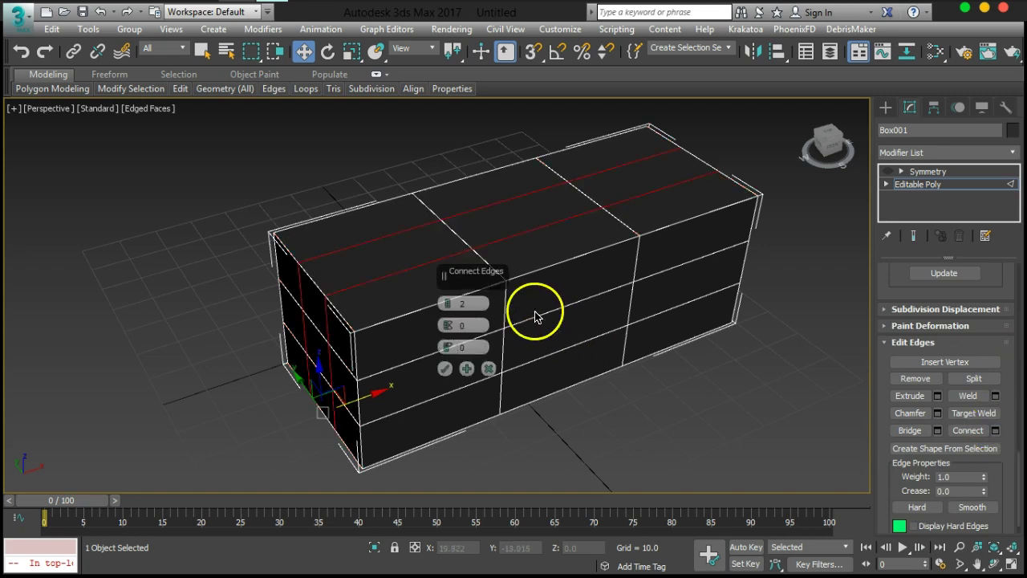
pyautogui.click(446, 369)
# - Try moving the new lengthwise edge loop sideways along the Y axis, and undo the move
pyautogui.keyDown('alt'); pyautogui.moveTo(493, 408); pyautogui.dragTo(625, 356, button='middle'); pyautogui.keyUp('alt')
pyautogui.moveTo(511, 281)
pyautogui.mouseDown()
pyautogui.moveTo(464, 266)
pyautogui.moveTo(511, 284)
pyautogui.mouseUp()
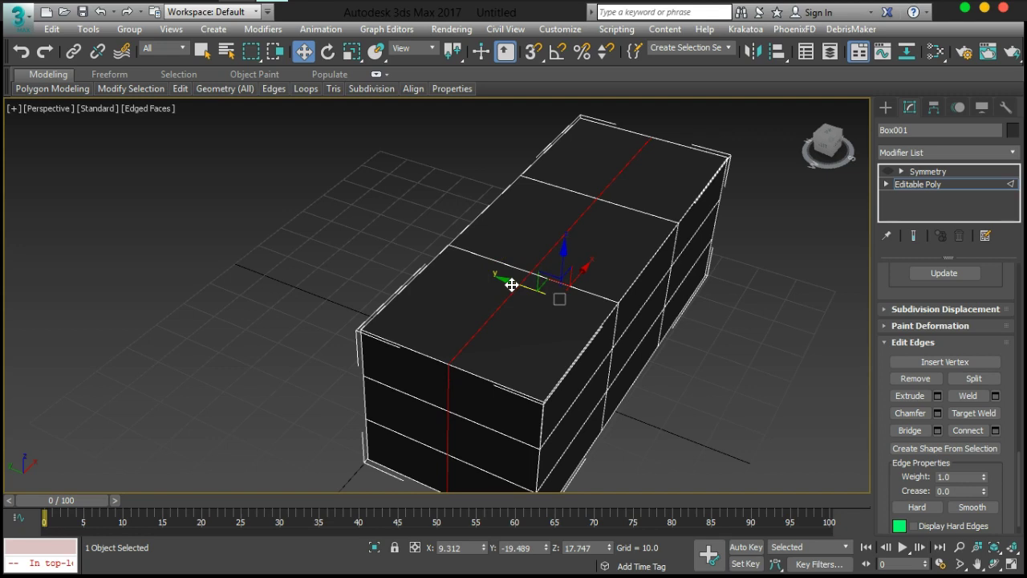
pyautogui.click(643, 234)
pyautogui.keyDown('alt'); pyautogui.moveTo(645, 299); pyautogui.dragTo(592, 296, button='middle'); pyautogui.keyUp('alt')
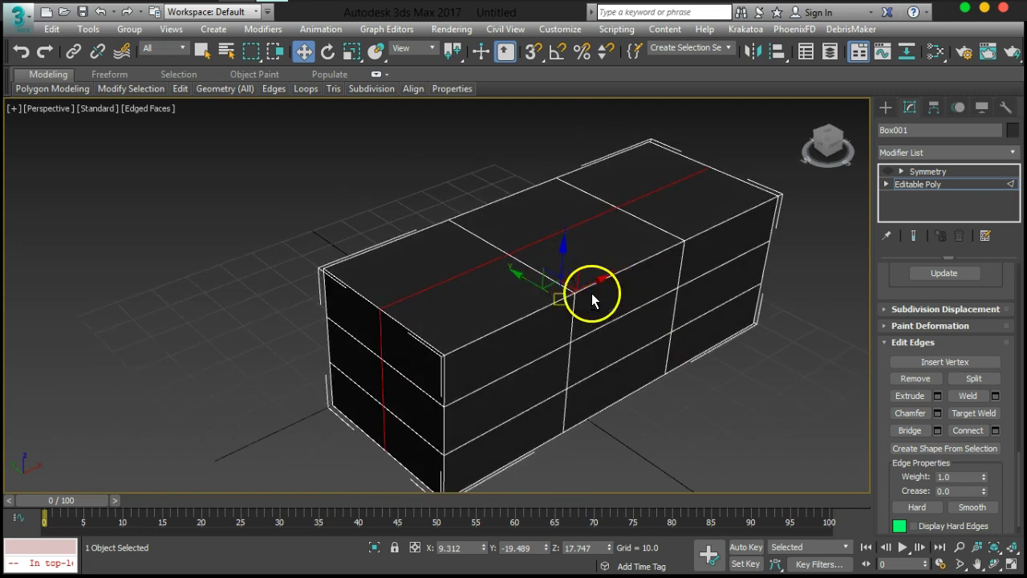
pyautogui.keyDown('alt'); pyautogui.moveTo(691, 271); pyautogui.dragTo(679, 242, button='middle'); pyautogui.keyUp('alt')
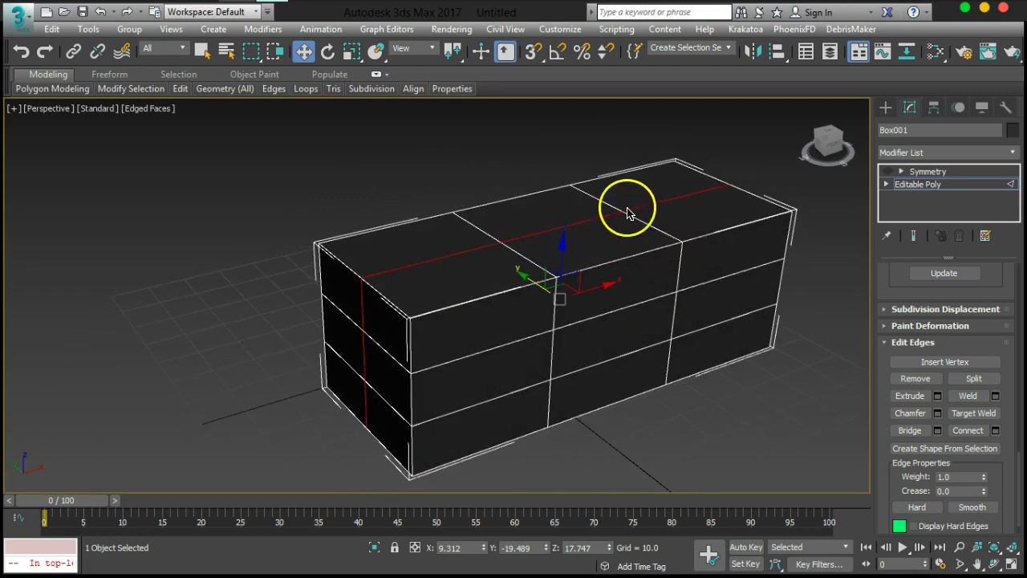
pyautogui.keyDown('alt'); pyautogui.moveTo(525, 255); pyautogui.dragTo(544, 259, button='middle'); pyautogui.keyUp('alt')
pyautogui.keyDown('alt'); pyautogui.moveTo(480, 287); pyautogui.dragTo(394, 408, button='middle'); pyautogui.keyUp('alt')
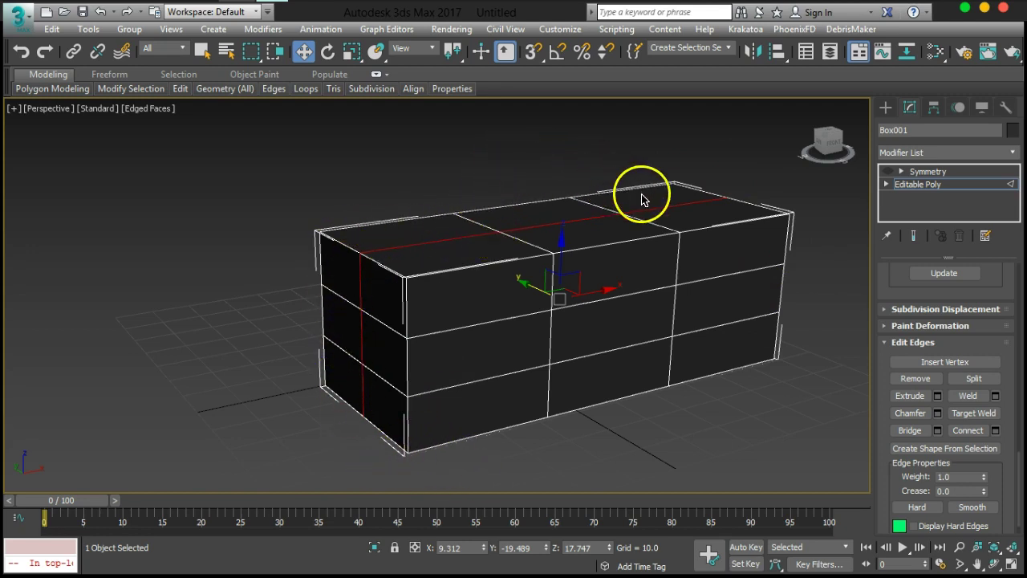
pyautogui.keyDown('alt'); pyautogui.moveTo(642, 199); pyautogui.dragTo(523, 284, button='middle'); pyautogui.keyUp('alt')
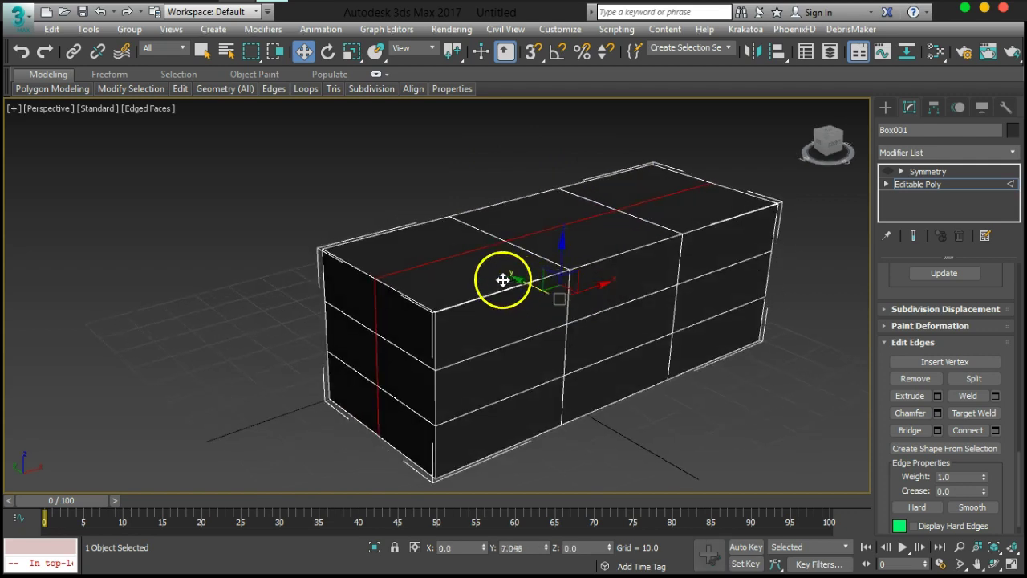
pyautogui.click(479, 272)
pyautogui.hotkey('ctrl', 'z')
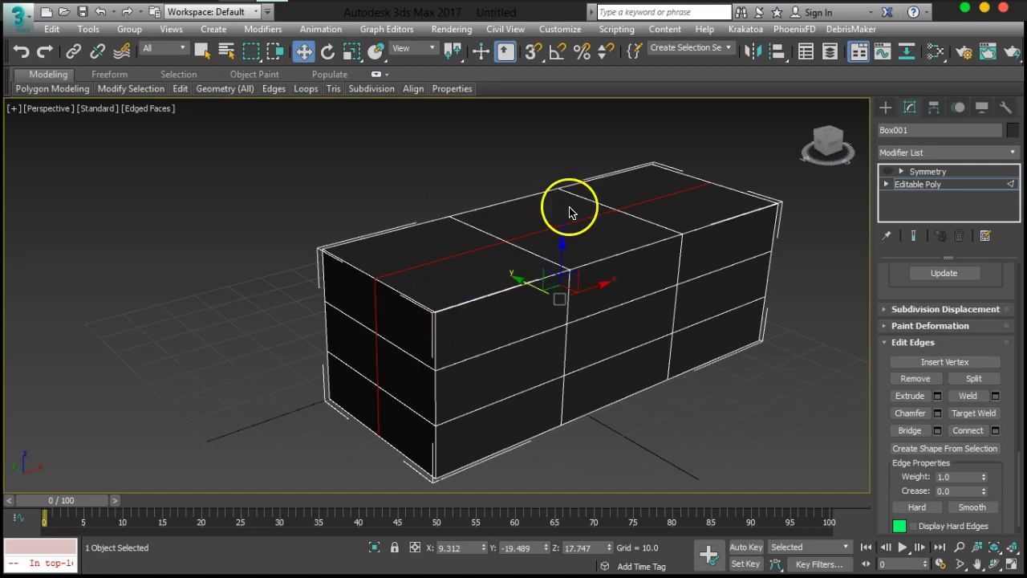
# - Move the selected lengthwise edge loop freely back and forth along the Y axis, ending at about Y -19.17
pyautogui.moveTo(1013, 458)
pyautogui.mouseDown()
pyautogui.moveTo(999, 349)
pyautogui.moveTo(989, 461)
pyautogui.moveTo(1009, 466)
pyautogui.mouseUp()
pyautogui.scroll(10, 1008, 465)
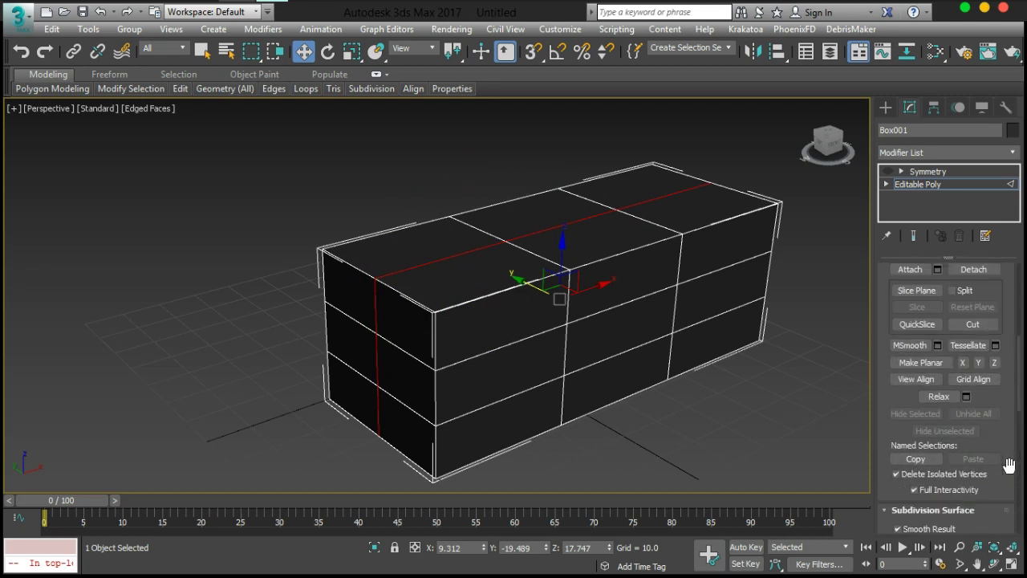
pyautogui.scroll(2, 1008, 465)
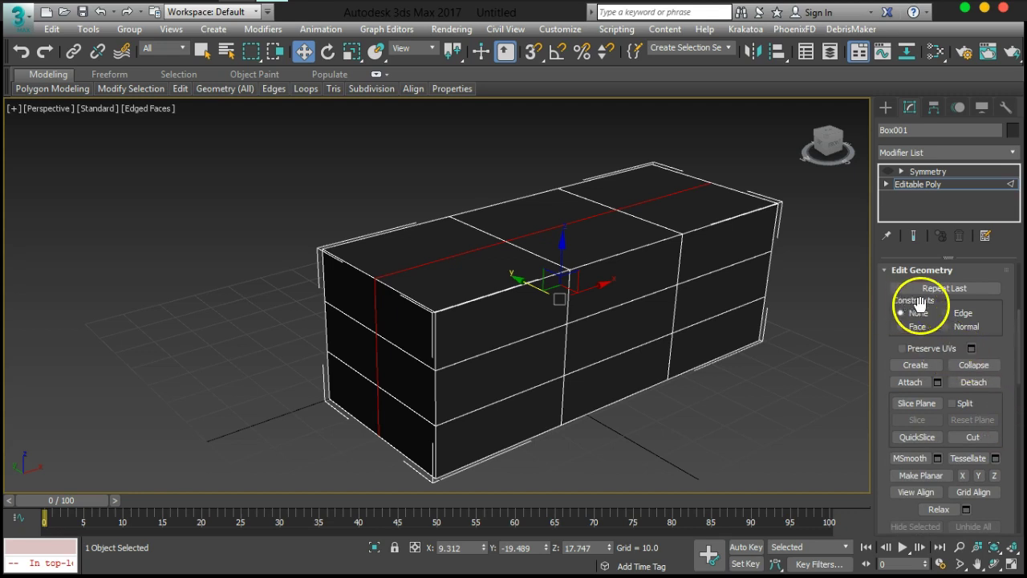
pyautogui.keyDown('alt'); pyautogui.moveTo(541, 303); pyautogui.dragTo(606, 329, button='middle'); pyautogui.keyUp('alt')
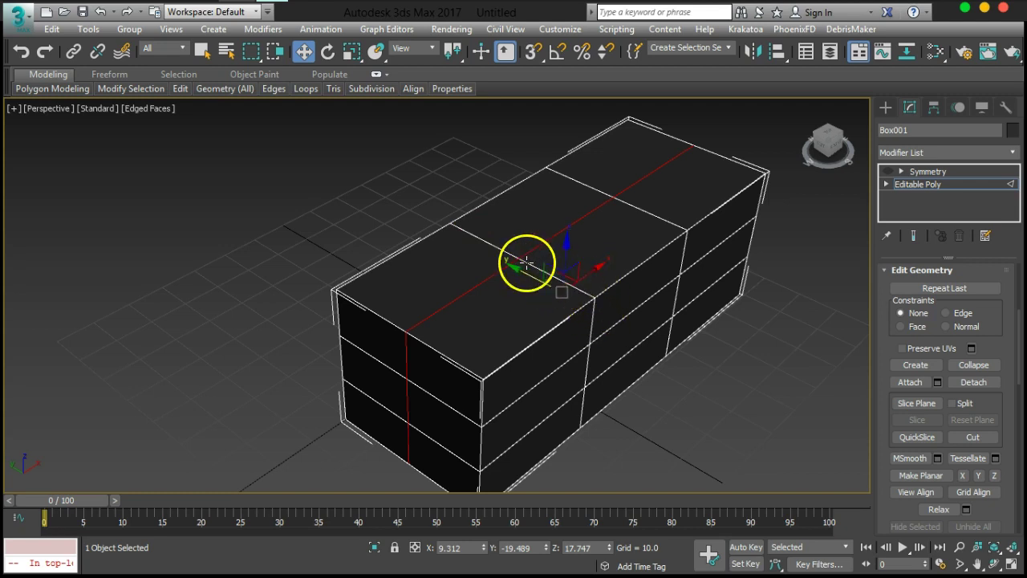
pyautogui.scroll(5, 532, 293)
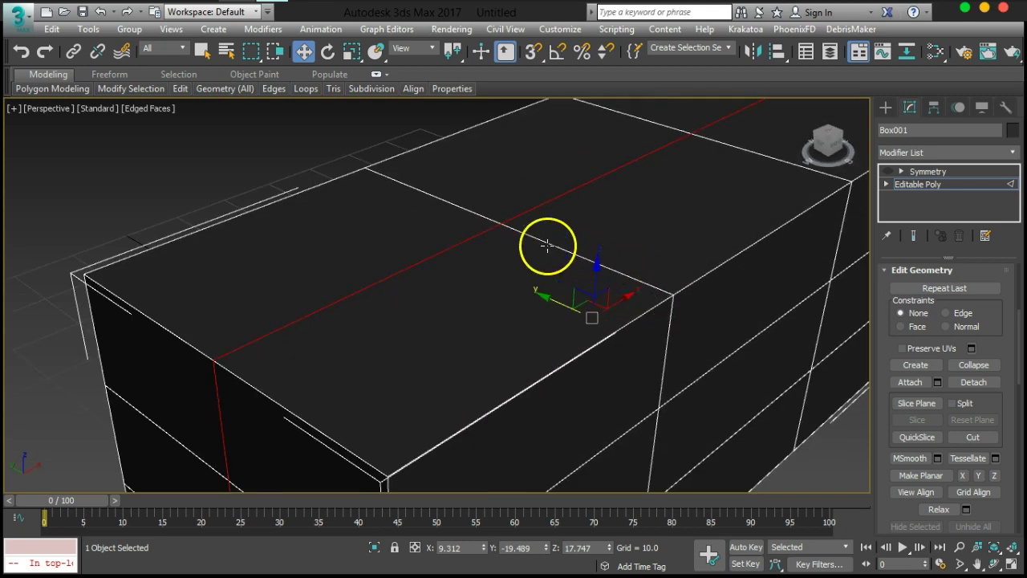
pyautogui.scroll(-3, 547, 245)
pyautogui.scroll(-2, 672, 339)
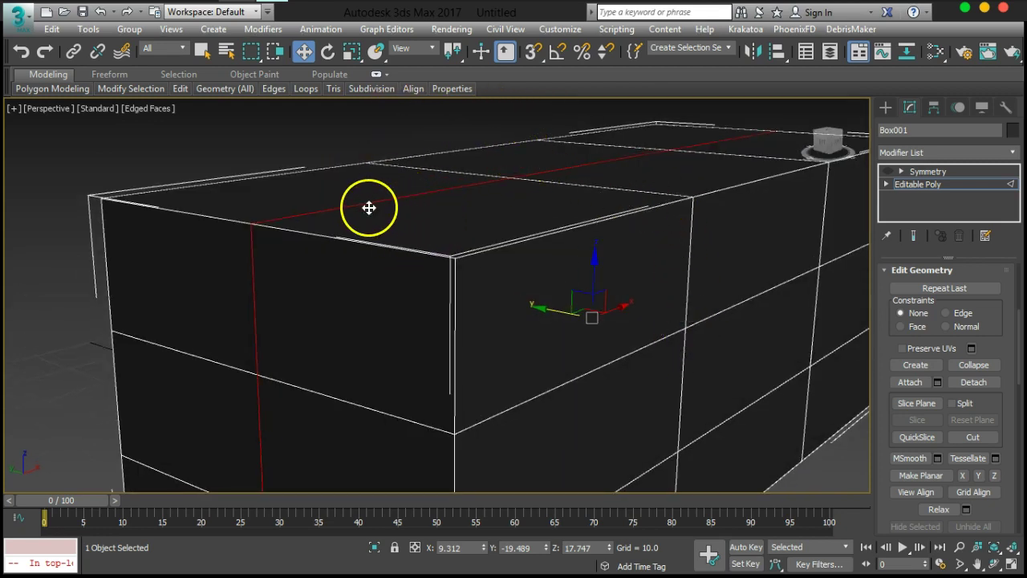
pyautogui.moveTo(567, 309); pyautogui.dragTo(547, 306)
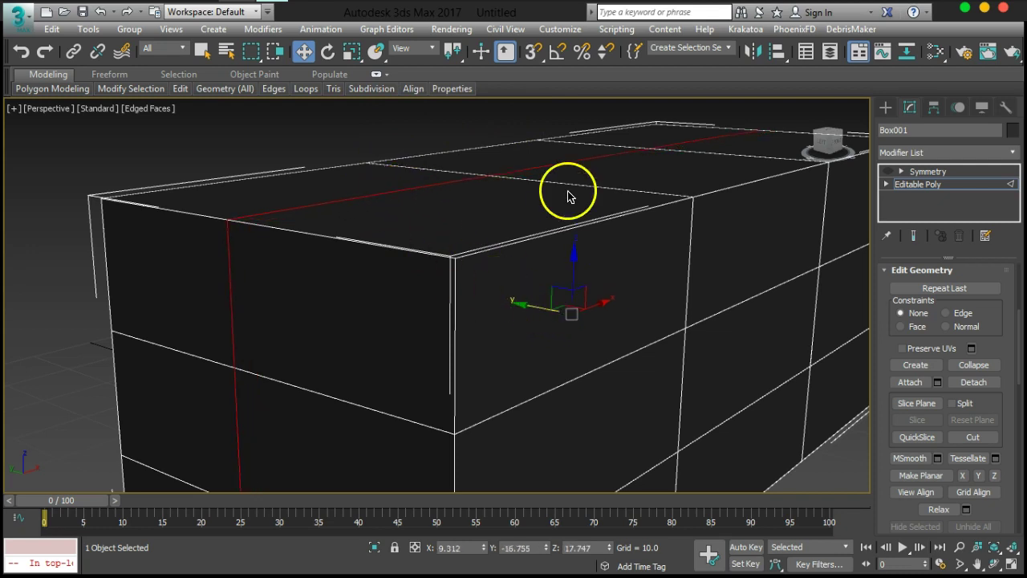
pyautogui.keyDown('alt'); pyautogui.moveTo(488, 188); pyautogui.dragTo(524, 277, button='middle'); pyautogui.keyUp('alt')
pyautogui.moveTo(522, 262)
pyautogui.mouseDown()
pyautogui.moveTo(567, 282)
pyautogui.moveTo(533, 271)
pyautogui.mouseUp()
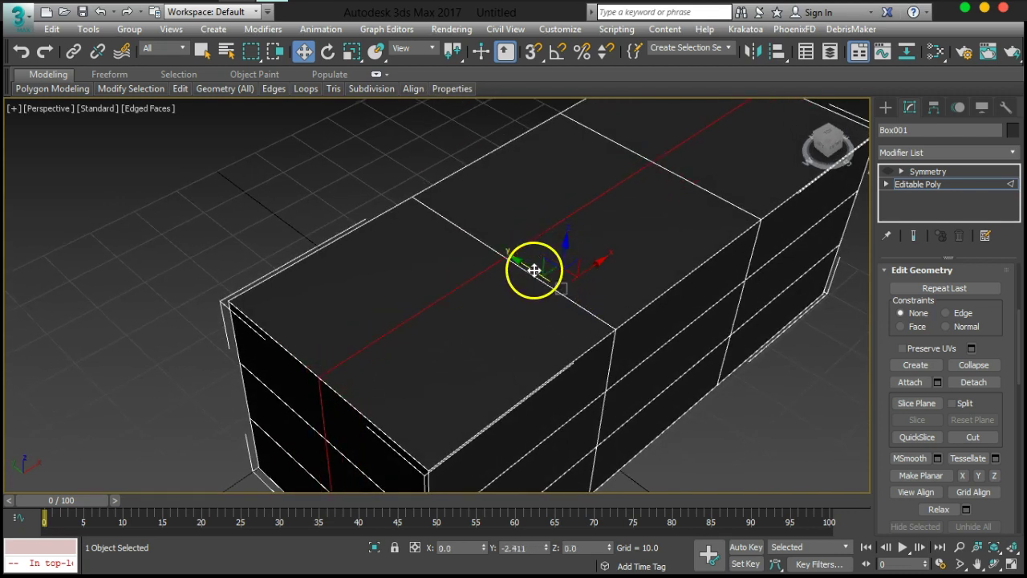
# - Slide the lengthwise edge loop to about Y -18.78 under the Edge constraint, and reset the constraint to None
pyautogui.click(954, 315)
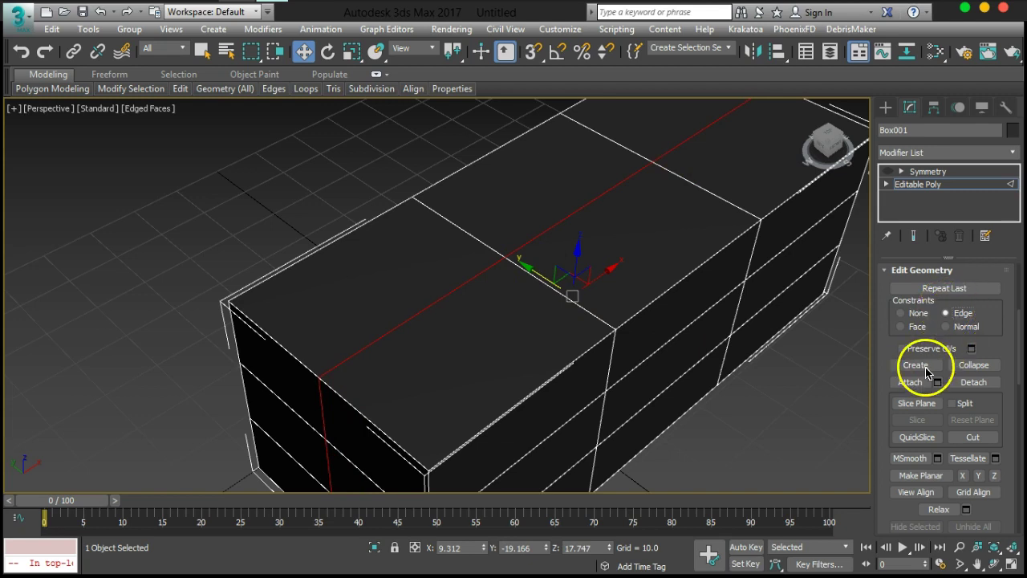
pyautogui.moveTo(544, 275)
pyautogui.mouseDown()
pyautogui.moveTo(505, 260)
pyautogui.moveTo(559, 313)
pyautogui.moveTo(535, 277)
pyautogui.moveTo(449, 230)
pyautogui.moveTo(530, 267)
pyautogui.mouseUp()
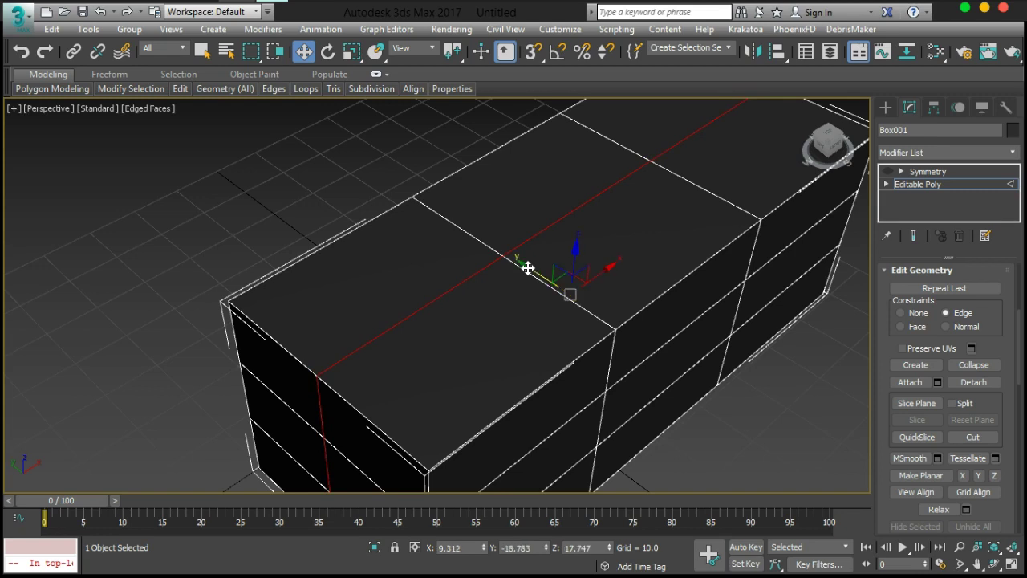
pyautogui.click(901, 313)
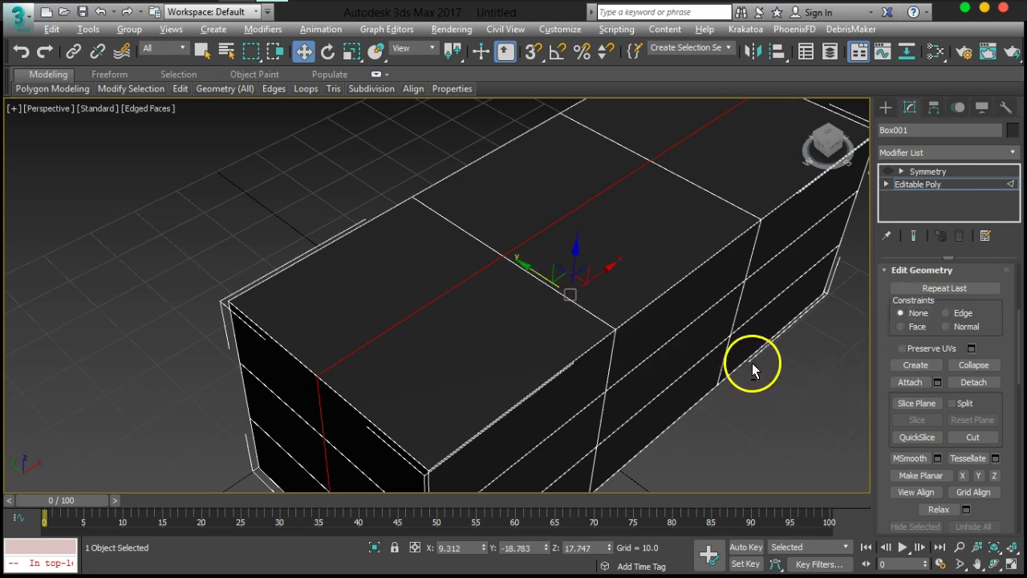
# - Try raising two adjacent polygons of the top face's rear strip by about 6.5 along Z, and undo the move
pyautogui.keyDown('alt'); pyautogui.moveTo(753, 360); pyautogui.dragTo(698, 342, button='middle'); pyautogui.keyUp('alt')
pyautogui.scroll(-4, 642, 317)
pyautogui.keyDown('alt'); pyautogui.moveTo(642, 316); pyautogui.dragTo(694, 315, button='middle'); pyautogui.keyUp('alt')
pyautogui.scroll(5, 989, 377)
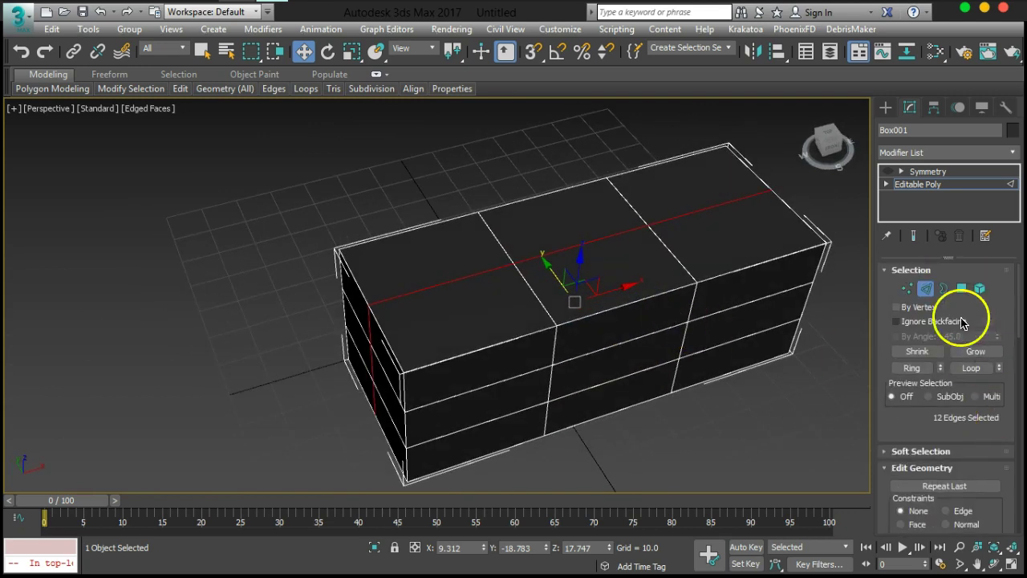
pyautogui.click(961, 290)
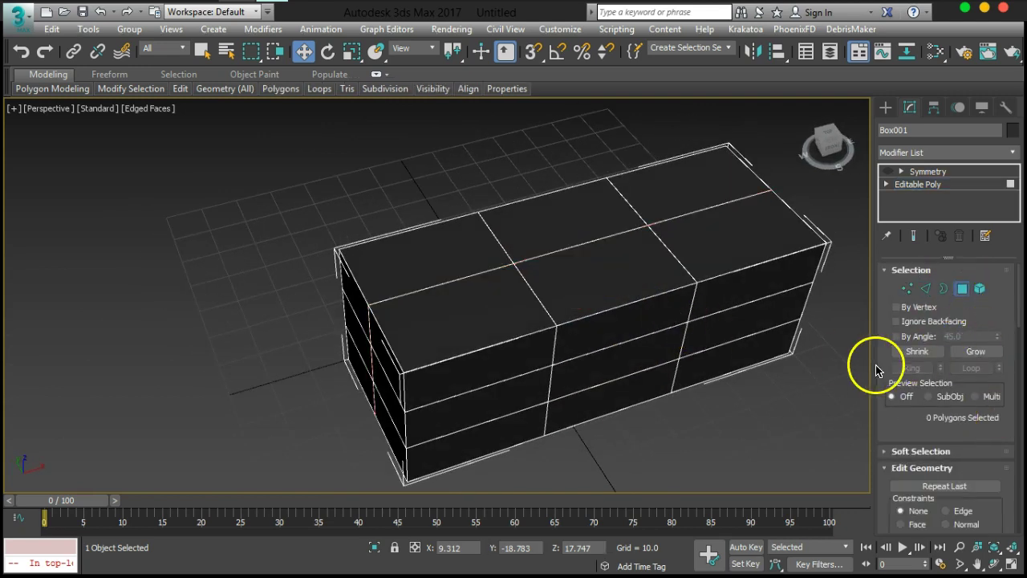
pyautogui.click(451, 240)
pyautogui.keyDown('ctrl'); pyautogui.click(574, 231); pyautogui.keyUp('ctrl')
pyautogui.keyDown('alt'); pyautogui.moveTo(615, 282); pyautogui.dragTo(654, 319, button='middle'); pyautogui.keyUp('alt')
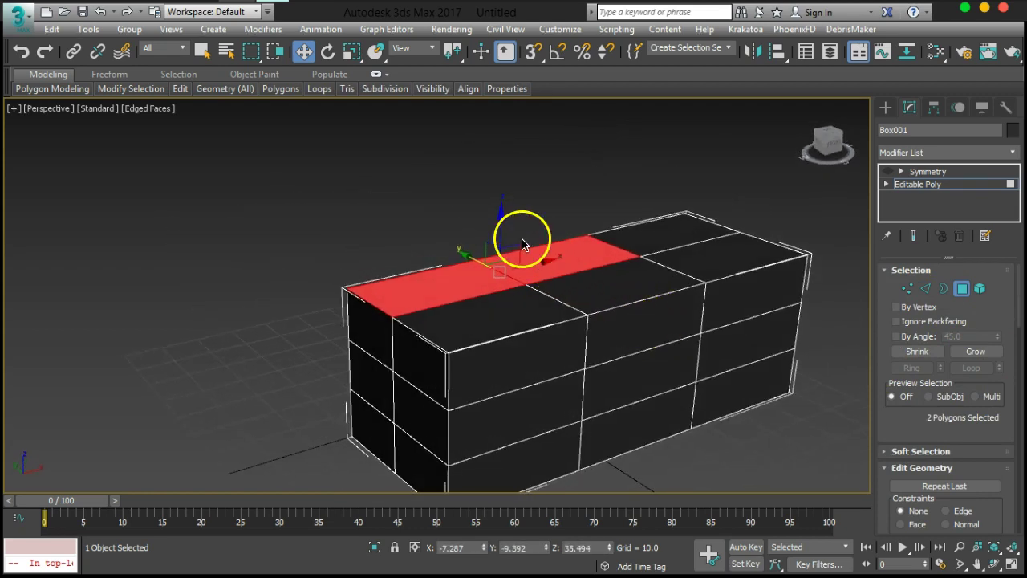
pyautogui.moveTo(498, 219); pyautogui.dragTo(501, 189)
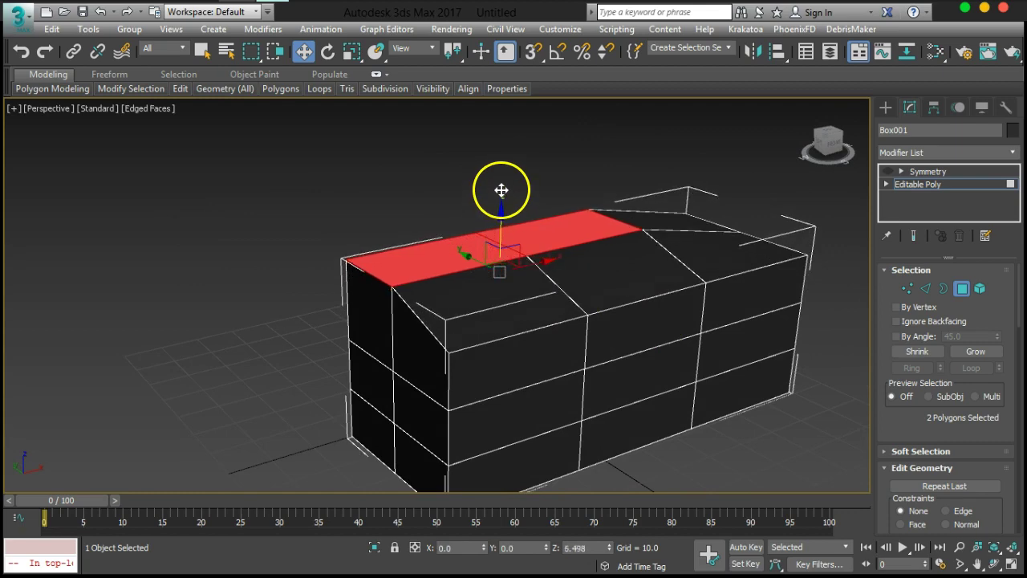
pyautogui.keyDown('alt'); pyautogui.moveTo(593, 266); pyautogui.dragTo(485, 294, button='middle'); pyautogui.keyUp('alt')
pyautogui.keyDown('alt'); pyautogui.moveTo(645, 295); pyautogui.dragTo(627, 351, button='middle'); pyautogui.keyUp('alt')
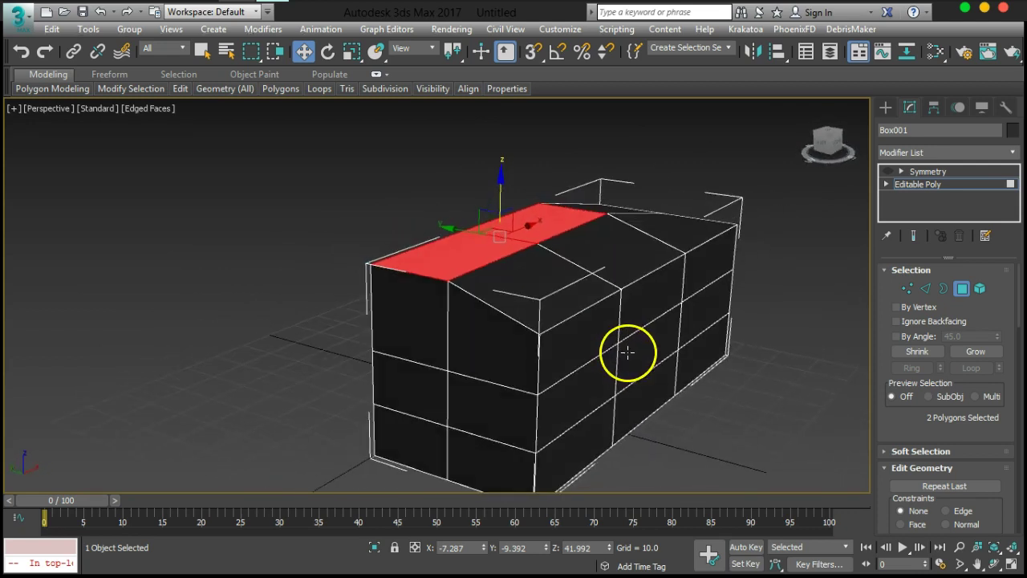
pyautogui.hotkey('ctrl', 'z')
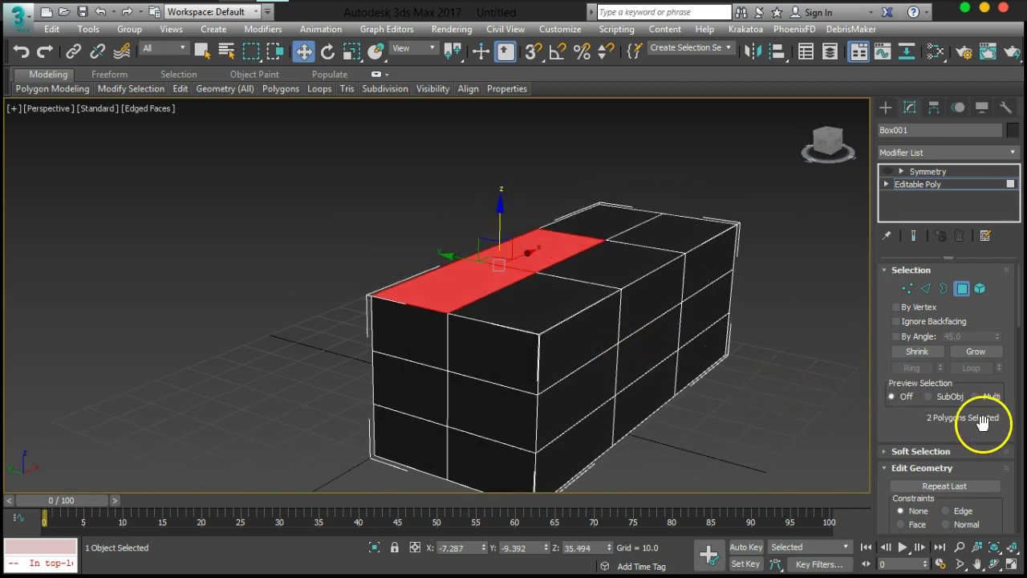
# - Clear the polygon selection, return to edge level and deselect the lengthwise edge loop
pyautogui.scroll(-5, 1000, 365)
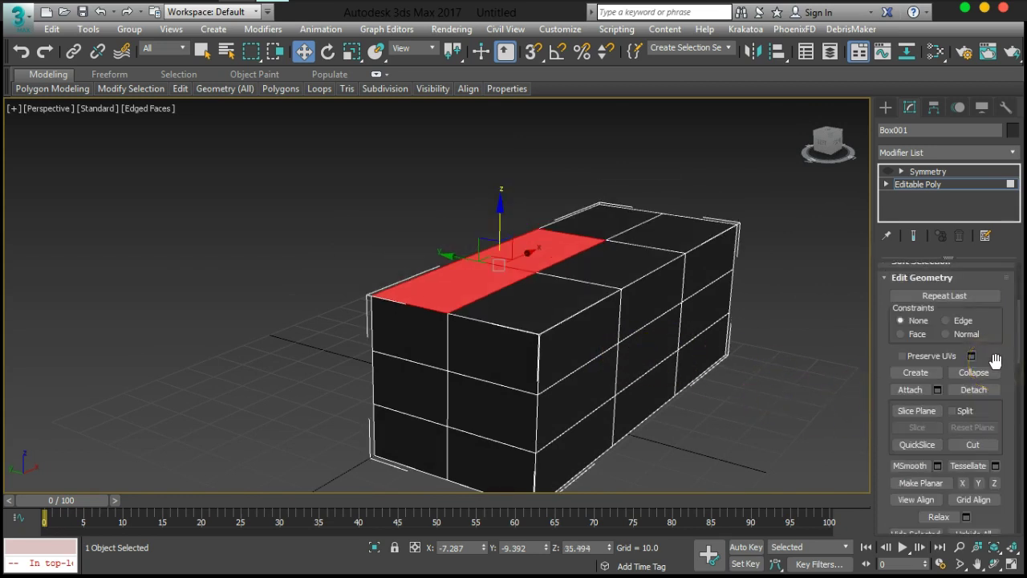
pyautogui.keyDown('alt'); pyautogui.moveTo(610, 297); pyautogui.dragTo(579, 291, button='middle'); pyautogui.keyUp('alt')
pyautogui.keyDown('alt'); pyautogui.moveTo(705, 411); pyautogui.dragTo(637, 425, button='middle'); pyautogui.keyUp('alt')
pyautogui.click(688, 452)
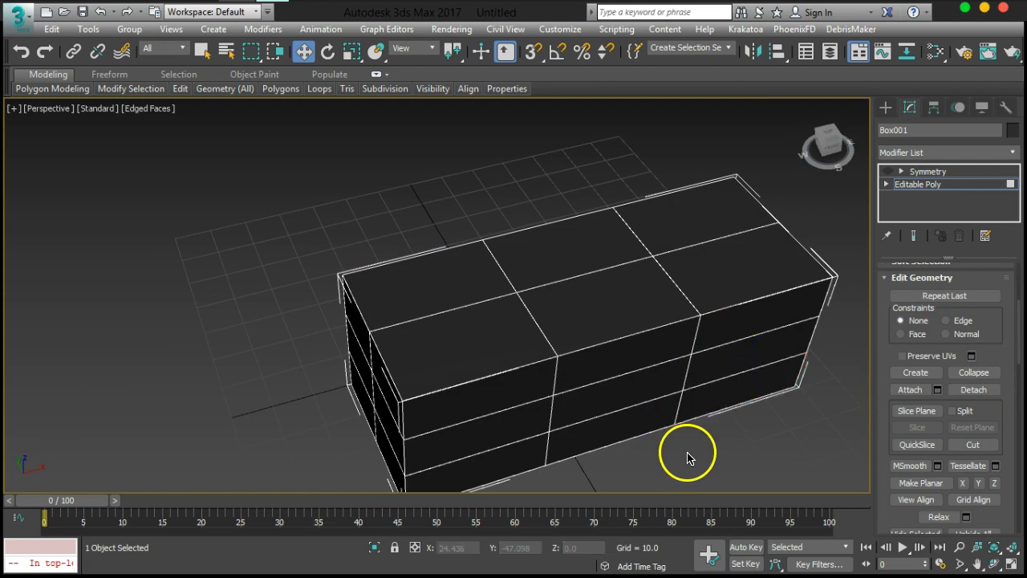
pyautogui.keyDown('alt'); pyautogui.moveTo(688, 452); pyautogui.dragTo(651, 362, button='middle'); pyautogui.keyUp('alt')
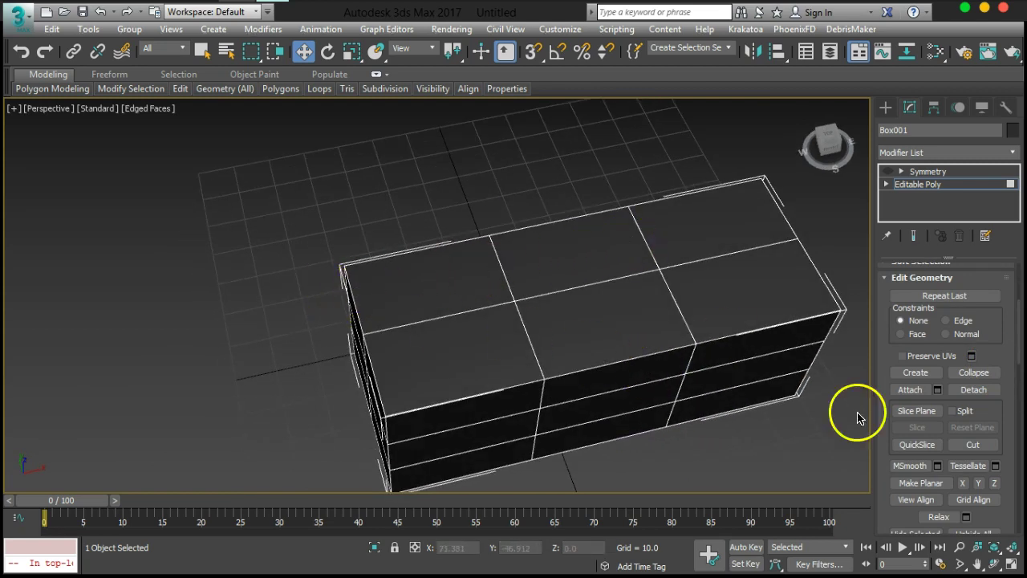
pyautogui.scroll(-15, 1003, 487)
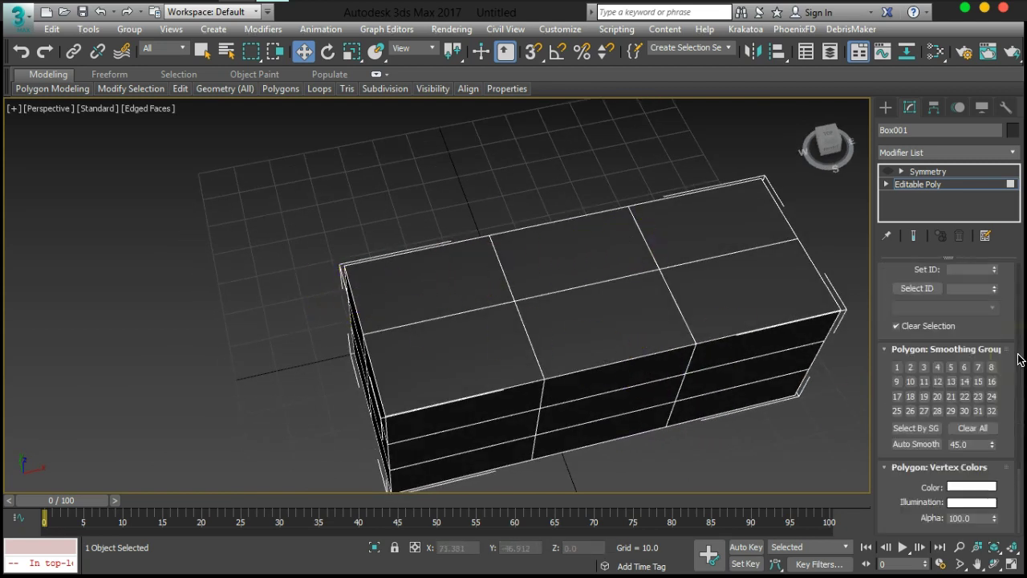
pyautogui.scroll(-3, 983, 382)
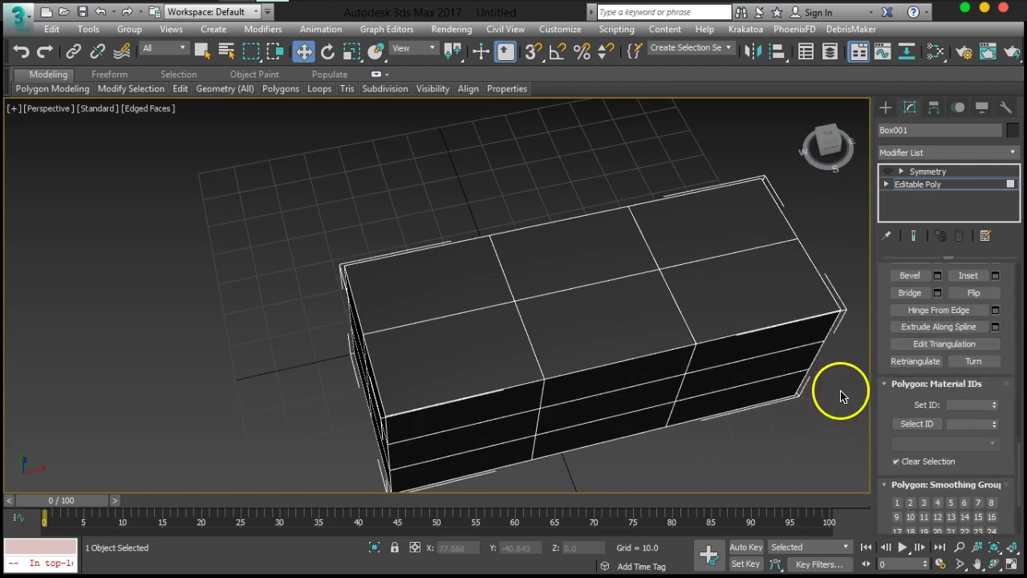
pyautogui.scroll(18, 994, 349)
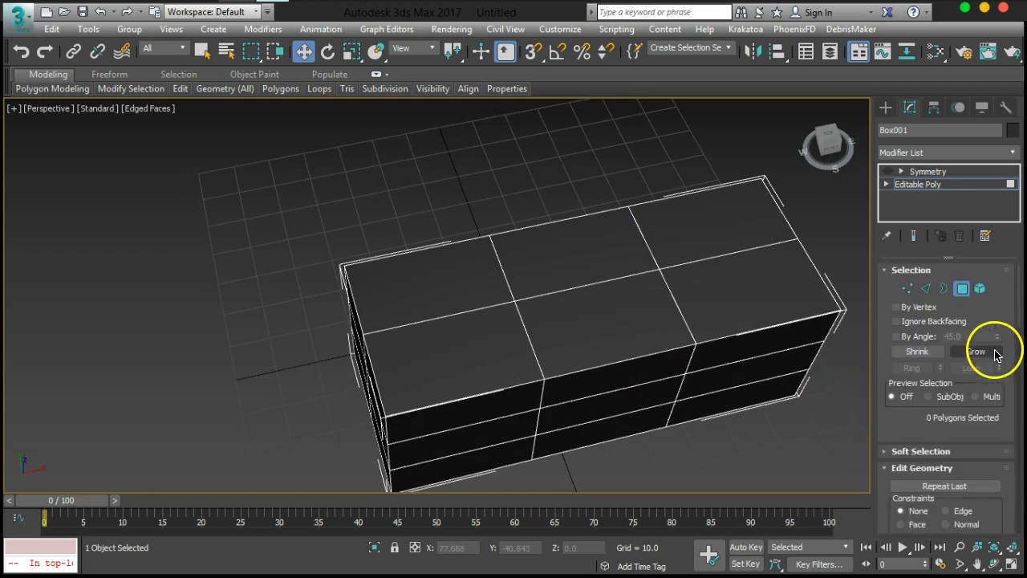
pyautogui.click(925, 289)
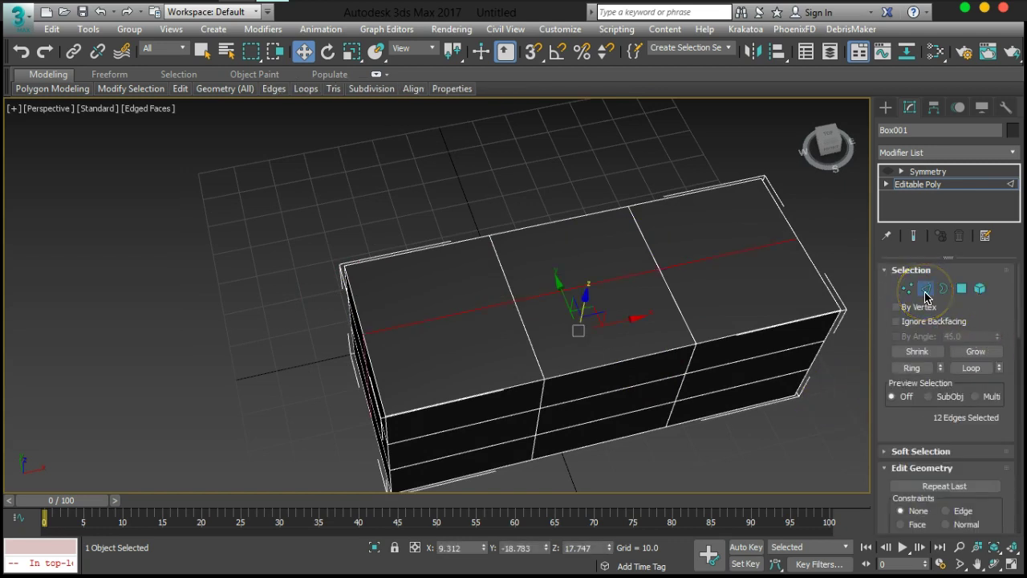
pyautogui.click(477, 172)
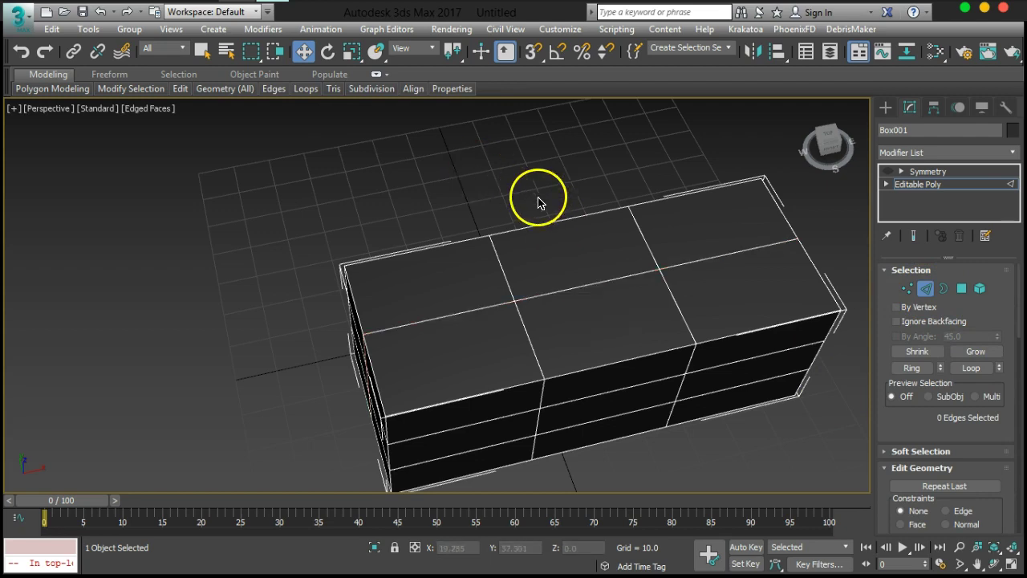
# - Insert a lengthwise edge loop with Swift Loop between the existing lengthwise loop and the half box's rear long edge
pyautogui.click(376, 75)
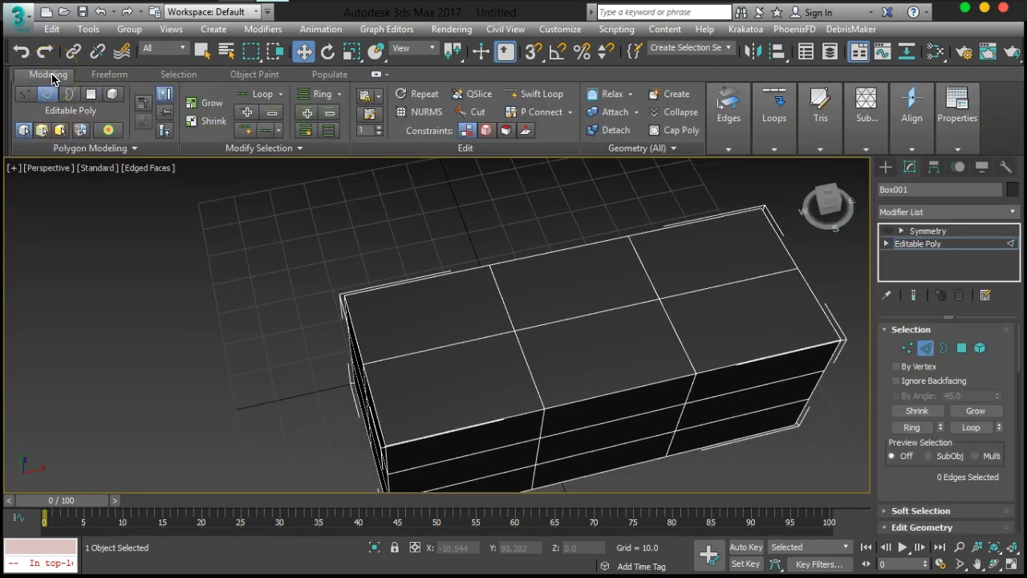
pyautogui.click(529, 96)
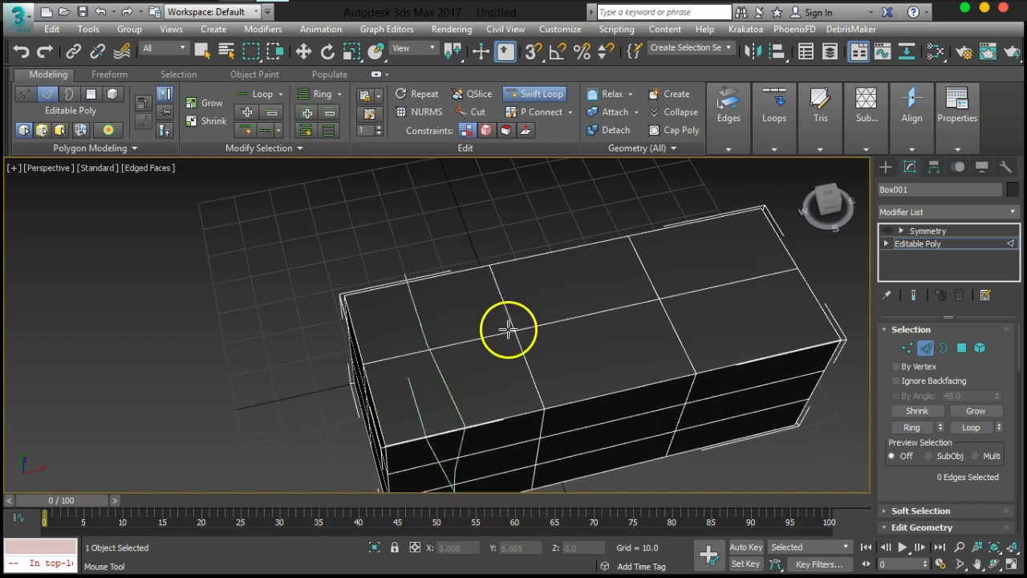
pyautogui.moveTo(500, 297)
pyautogui.mouseDown()
pyautogui.moveTo(527, 356)
pyautogui.moveTo(504, 296)
pyautogui.mouseUp()
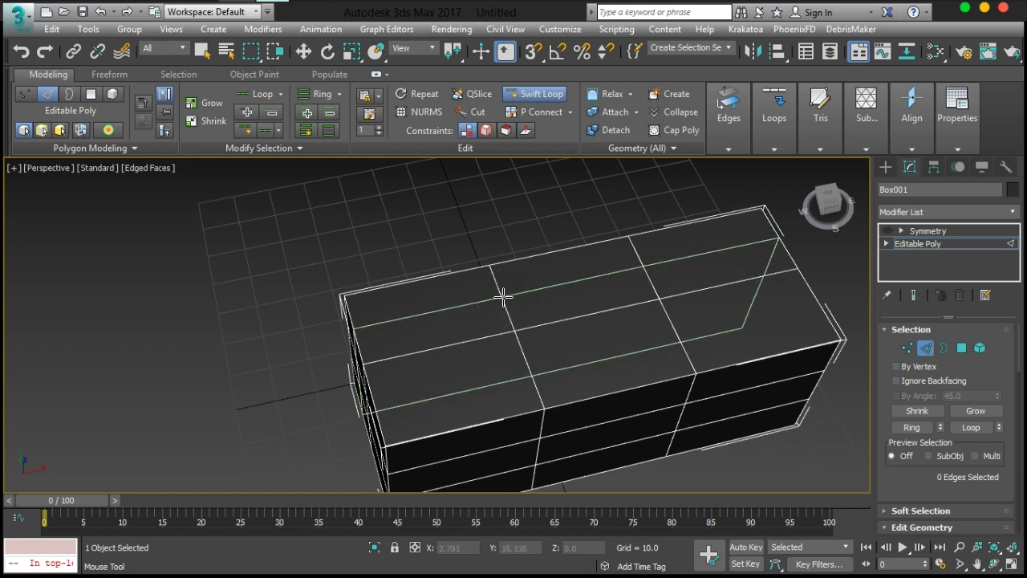
pyautogui.moveTo(503, 297); pyautogui.dragTo(500, 293)
pyautogui.keyDown('alt'); pyautogui.moveTo(849, 377); pyautogui.dragTo(738, 348, button='middle'); pyautogui.keyUp('alt')
# - At polygon level, select the four polygons in the first two segments of the top's two rear strips and raise them about 4 along Z
pyautogui.press('4')
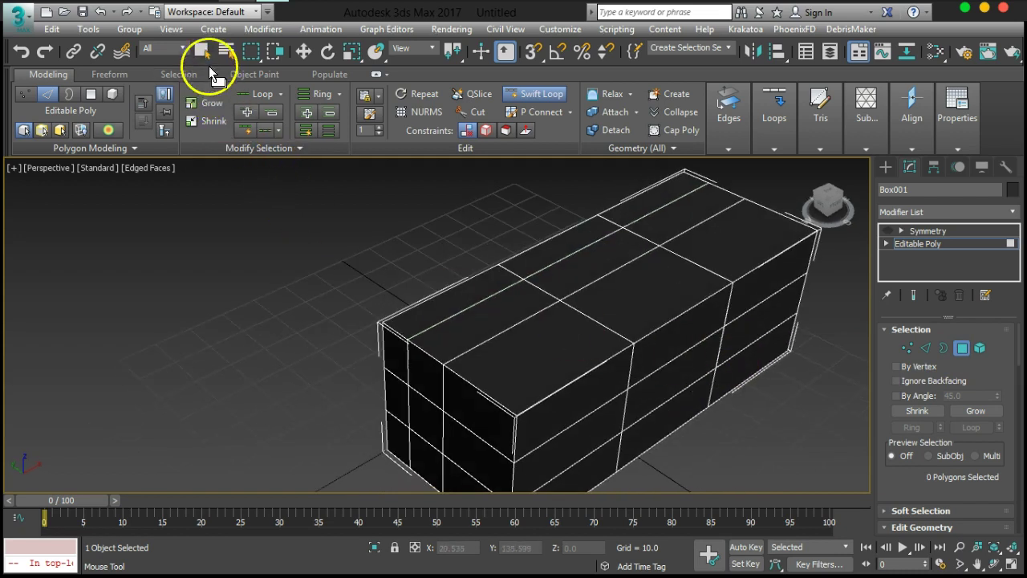
pyautogui.press('w')
pyautogui.keyDown('alt'); pyautogui.moveTo(339, 236); pyautogui.dragTo(677, 368, button='middle'); pyautogui.keyUp('alt')
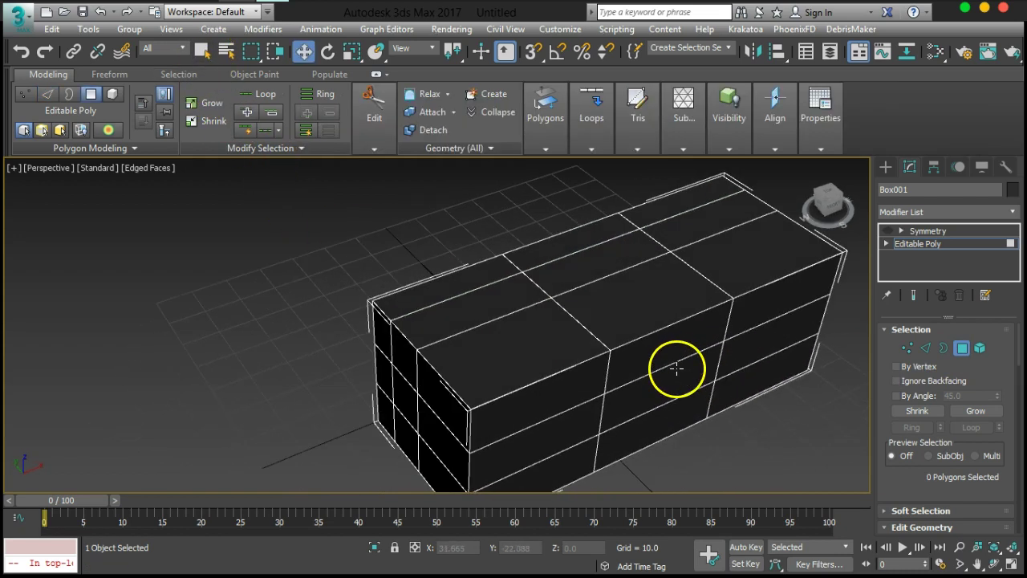
pyautogui.click(460, 270)
pyautogui.keyDown('ctrl'); pyautogui.click(526, 253); pyautogui.keyUp('ctrl')
pyautogui.keyDown('alt'); pyautogui.moveTo(605, 279); pyautogui.dragTo(569, 307, button='middle'); pyautogui.keyUp('alt')
pyautogui.keyDown('ctrl'); pyautogui.click(504, 323); pyautogui.keyUp('ctrl')
pyautogui.keyDown('ctrl'); pyautogui.click(508, 315); pyautogui.keyUp('ctrl')
pyautogui.keyDown('alt'); pyautogui.moveTo(524, 271); pyautogui.dragTo(526, 256, button='middle'); pyautogui.keyUp('alt')
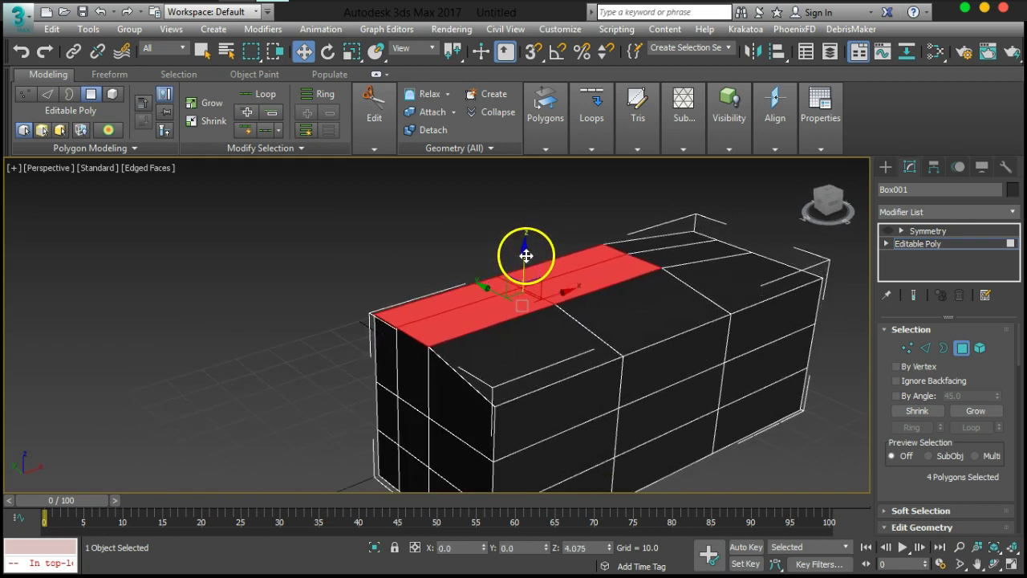
# - Remove the two front polygons from the selection and raise the remaining two beside the symmetry seam to about Z 45.89
pyautogui.keyDown('alt'); pyautogui.click(567, 267); pyautogui.keyUp('alt')
pyautogui.keyDown('alt'); pyautogui.click(500, 291); pyautogui.keyUp('alt')
pyautogui.moveTo(511, 245); pyautogui.dragTo(514, 218)
pyautogui.keyDown('alt'); pyautogui.moveTo(682, 365); pyautogui.dragTo(520, 343, button='middle'); pyautogui.keyUp('alt')
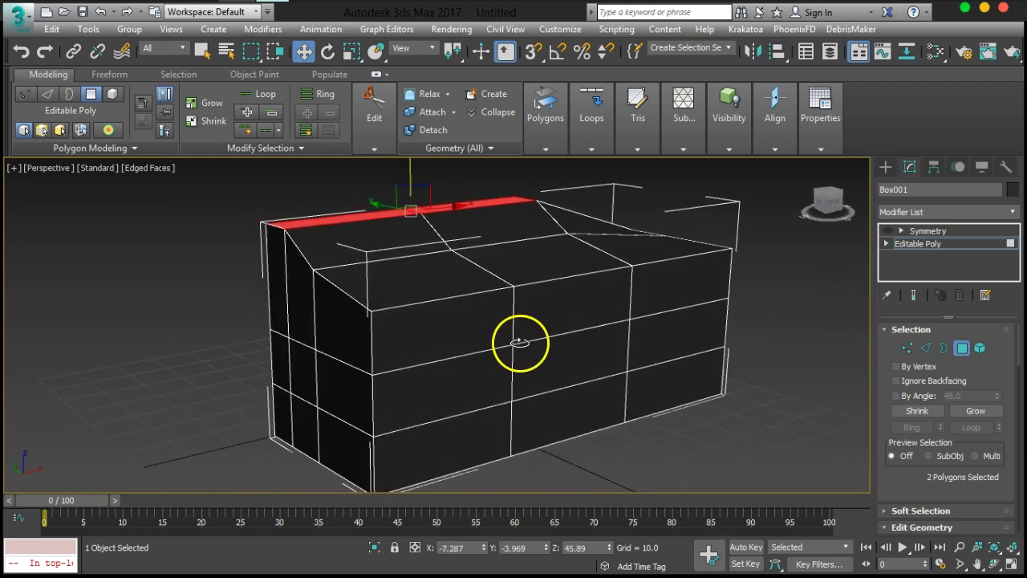
pyautogui.moveTo(826, 364)
pyautogui.keyDown('alt'); pyautogui.mouseDown(button='middle')
pyautogui.moveTo(509, 280)
pyautogui.moveTo(519, 340)
pyautogui.moveTo(811, 369)
pyautogui.mouseUp(button='middle'); pyautogui.keyUp('alt')
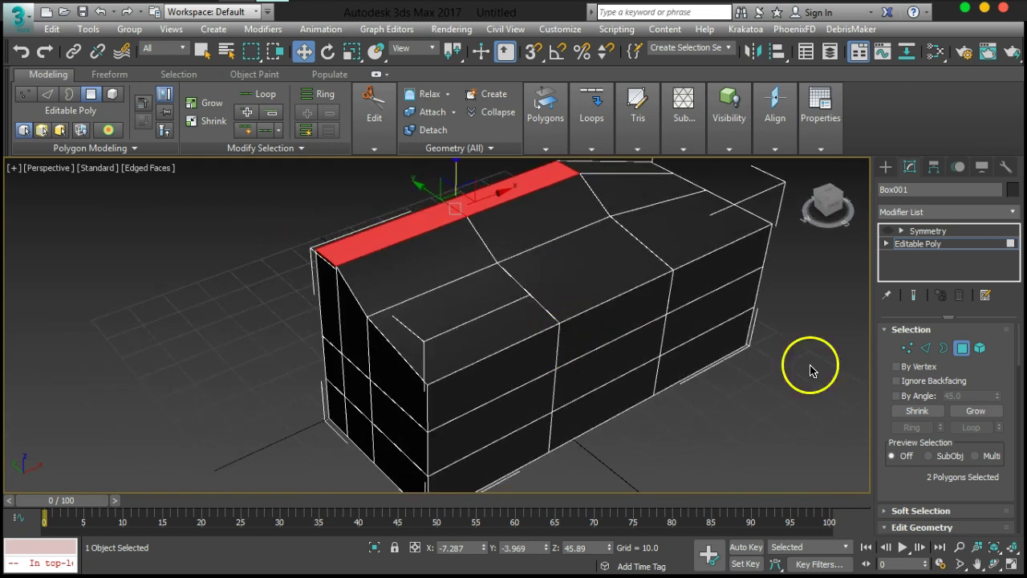
# - At vertex level, select the four vertices of the outer vertical corner at the -X end and move them inward along Y to about -32
pyautogui.click(905, 350)
pyautogui.keyDown('alt'); pyautogui.moveTo(525, 380); pyautogui.dragTo(551, 338, button='middle'); pyautogui.keyUp('alt')
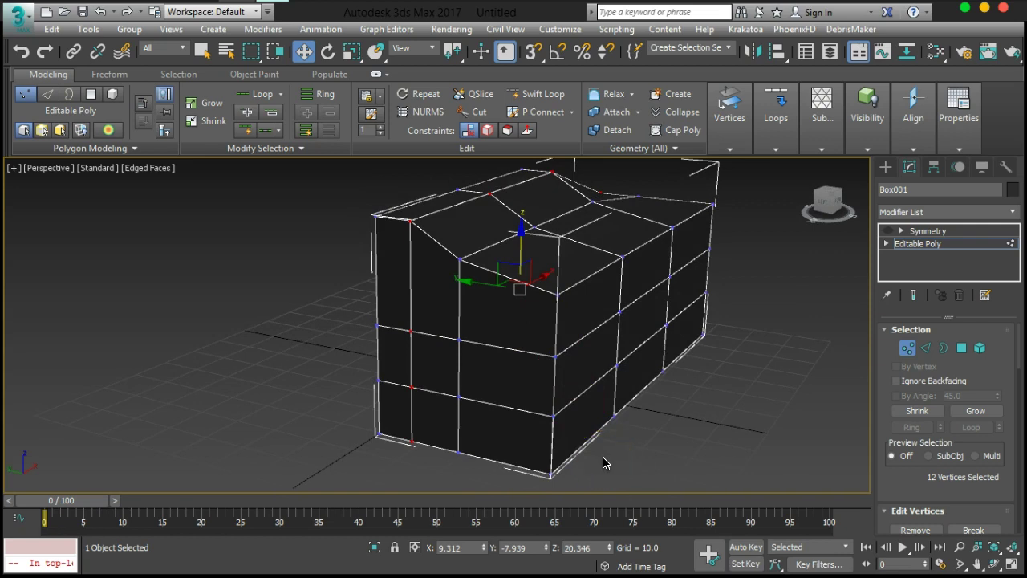
pyautogui.keyDown('alt'); pyautogui.moveTo(605, 464); pyautogui.dragTo(482, 484, button='middle'); pyautogui.keyUp('alt')
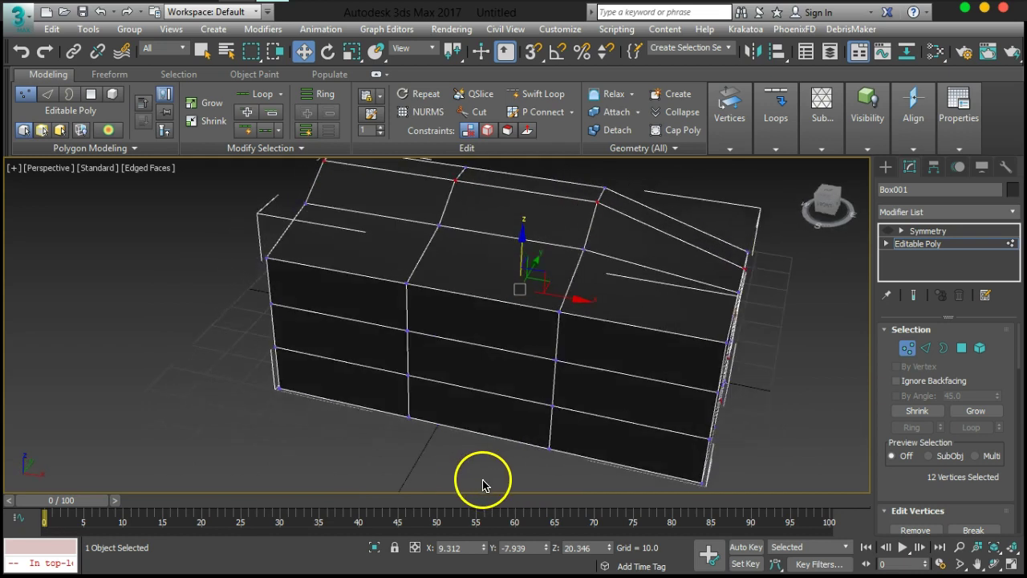
pyautogui.moveTo(213, 243); pyautogui.dragTo(294, 404)
pyautogui.keyDown('alt'); pyautogui.moveTo(294, 403); pyautogui.dragTo(463, 385, button='middle'); pyautogui.keyUp('alt')
pyautogui.moveTo(335, 383); pyautogui.dragTo(310, 378)
pyautogui.moveTo(356, 381)
pyautogui.keyDown('alt'); pyautogui.mouseDown(button='middle')
pyautogui.moveTo(424, 385)
pyautogui.moveTo(389, 391)
pyautogui.moveTo(436, 420)
pyautogui.moveTo(450, 409)
pyautogui.moveTo(352, 379)
pyautogui.mouseUp(button='middle'); pyautogui.keyUp('alt')
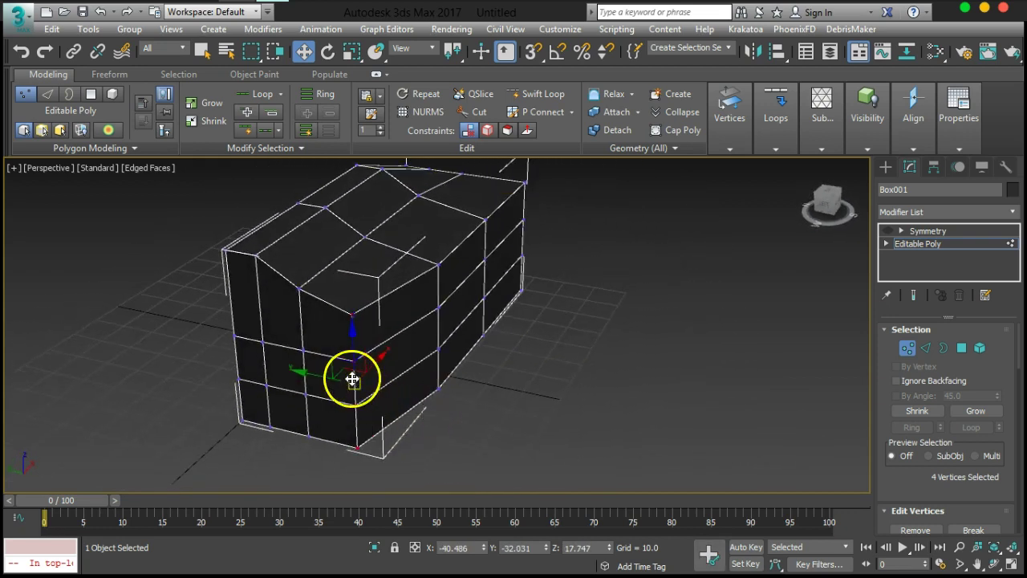
pyautogui.moveTo(322, 379); pyautogui.dragTo(328, 380)
# - Move the four outer corner vertices at the +X end inward to about Y -31.3, checking the Symmetry result before hiding it again
pyautogui.keyDown('alt'); pyautogui.moveTo(328, 380); pyautogui.dragTo(484, 371, button='middle'); pyautogui.keyUp('alt')
pyautogui.keyDown('alt'); pyautogui.moveTo(555, 409); pyautogui.dragTo(552, 299, button='middle'); pyautogui.keyUp('alt')
pyautogui.moveTo(576, 274); pyautogui.dragTo(569, 243)
pyautogui.keyDown('alt'); pyautogui.moveTo(569, 243); pyautogui.dragTo(612, 391, button='middle'); pyautogui.keyUp('alt')
pyautogui.click(912, 297)
pyautogui.moveTo(599, 371)
pyautogui.mouseDown()
pyautogui.moveTo(583, 374)
pyautogui.moveTo(596, 374)
pyautogui.mouseUp()
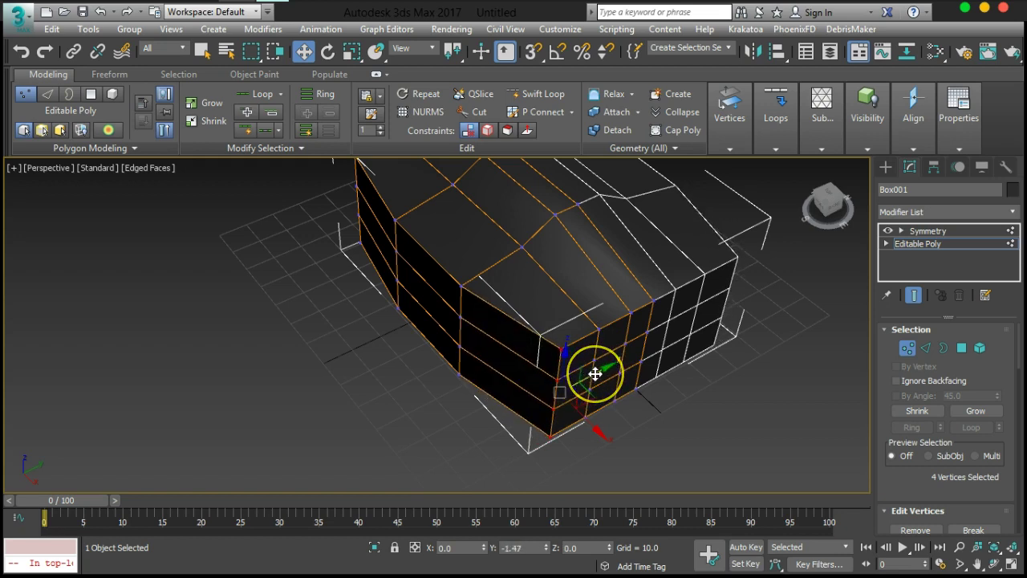
pyautogui.keyDown('alt'); pyautogui.moveTo(498, 370); pyautogui.dragTo(567, 339, button='middle'); pyautogui.keyUp('alt')
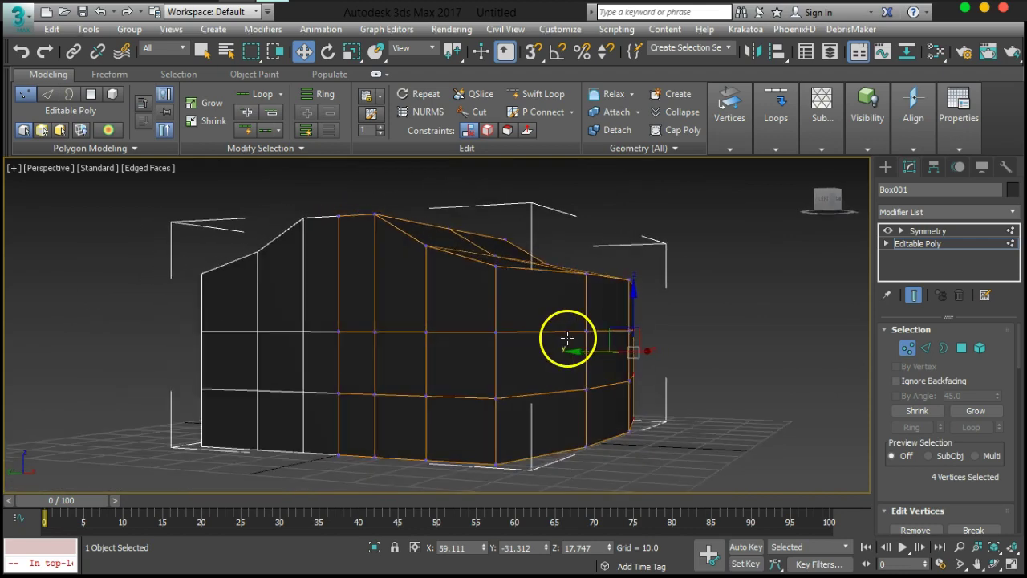
pyautogui.keyDown('alt'); pyautogui.moveTo(557, 397); pyautogui.dragTo(676, 397, button='middle'); pyautogui.keyUp('alt')
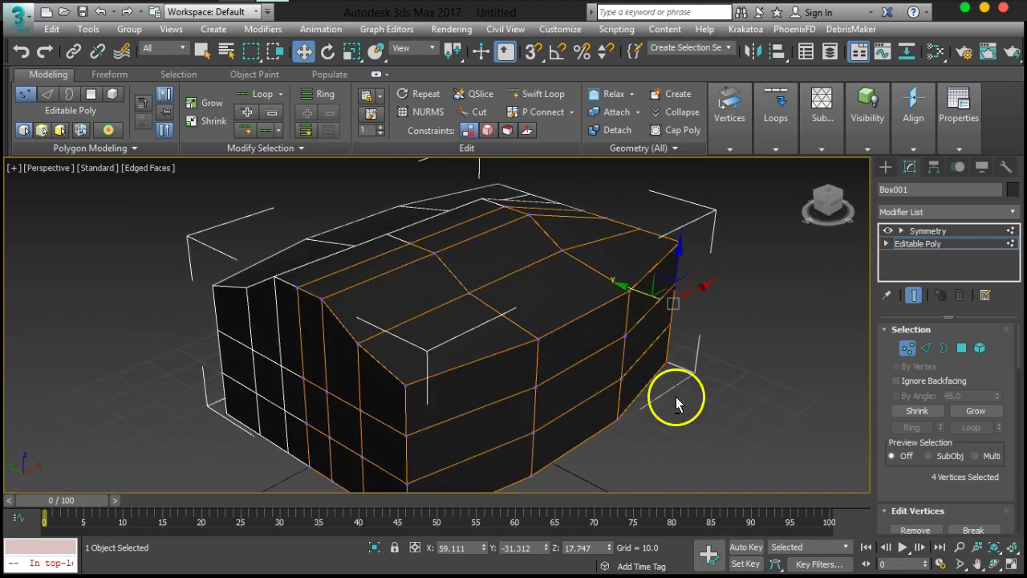
pyautogui.click(914, 296)
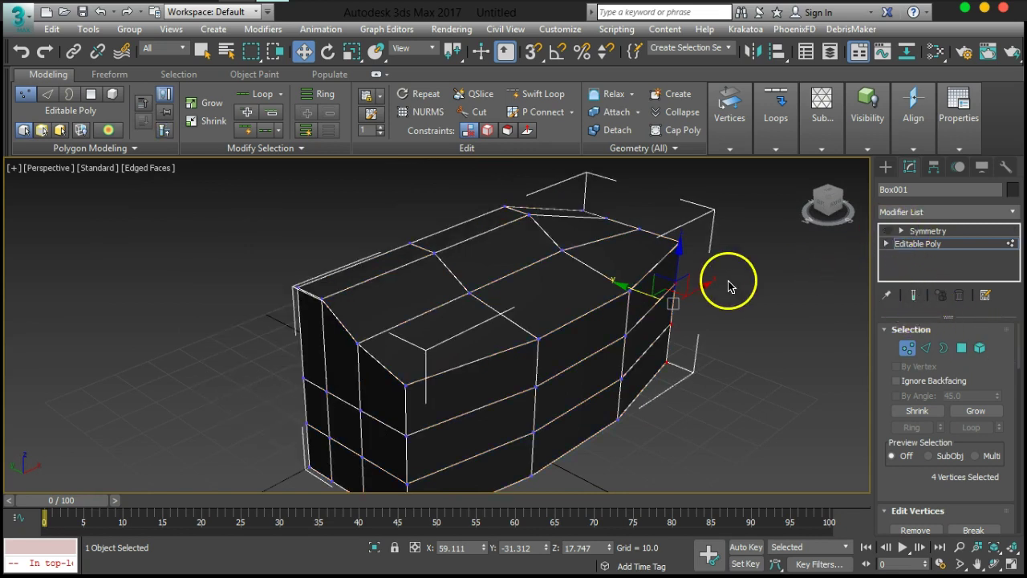
# - At polygon level, select the middle row of three polygons on the outer side and move it outward to about Y -40
pyautogui.keyDown('alt'); pyautogui.moveTo(550, 369); pyautogui.dragTo(589, 362, button='middle'); pyautogui.keyUp('alt')
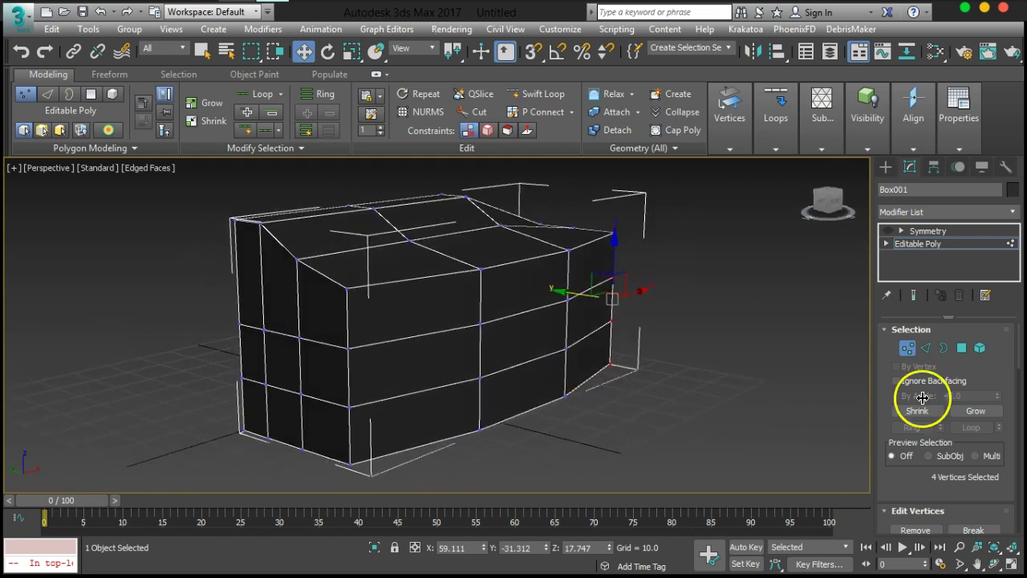
pyautogui.click(961, 348)
pyautogui.click(458, 353)
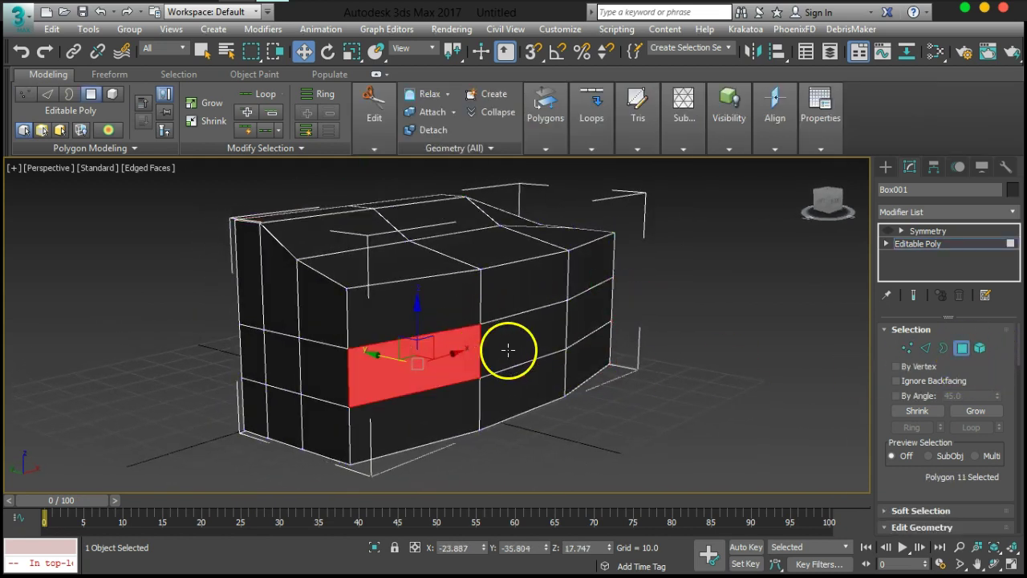
pyautogui.keyDown('ctrl'); pyautogui.click(540, 347); pyautogui.keyUp('ctrl')
pyautogui.keyDown('ctrl'); pyautogui.click(577, 324); pyautogui.keyUp('ctrl')
pyautogui.keyDown('alt'); pyautogui.moveTo(501, 360); pyautogui.dragTo(516, 375, button='middle'); pyautogui.keyUp('alt')
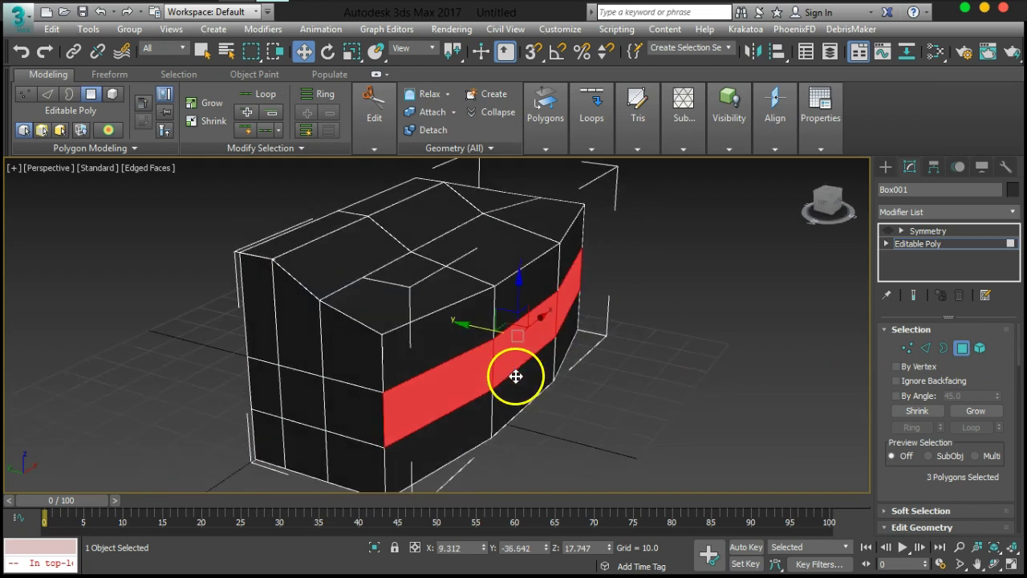
pyautogui.moveTo(468, 325); pyautogui.dragTo(480, 327)
pyautogui.keyDown('alt'); pyautogui.moveTo(480, 327); pyautogui.dragTo(488, 372, button='middle'); pyautogui.keyUp('alt')
pyautogui.keyDown('alt'); pyautogui.moveTo(633, 307); pyautogui.dragTo(642, 383, button='middle'); pyautogui.keyUp('alt')
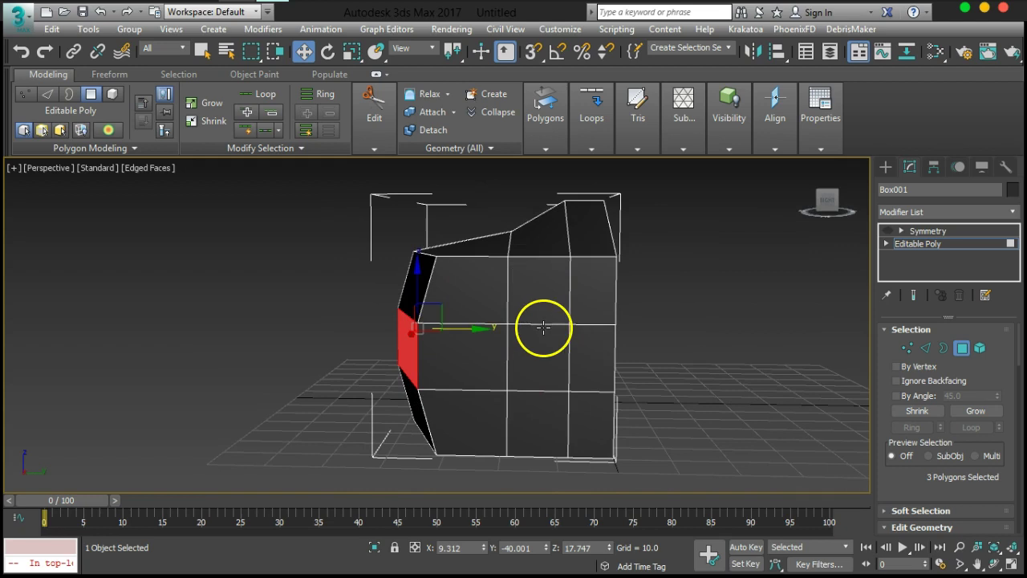
# - Select all nine polygons of the +X end face and scale them down uniformly
pyautogui.click(467, 297)
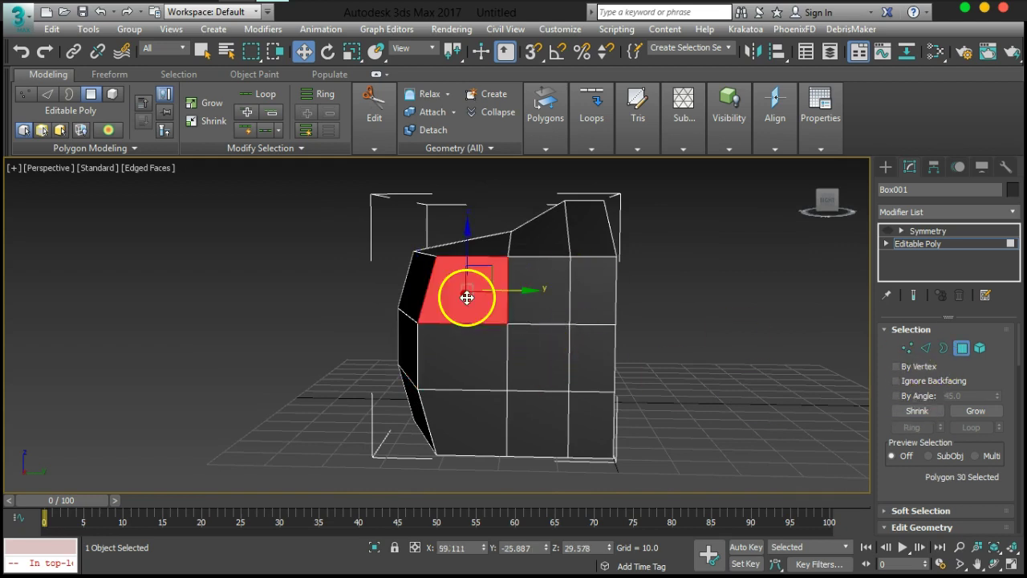
pyautogui.keyDown('ctrl'); pyautogui.click(544, 349); pyautogui.keyUp('ctrl')
pyautogui.keyDown('ctrl'); pyautogui.click(481, 359); pyautogui.keyUp('ctrl')
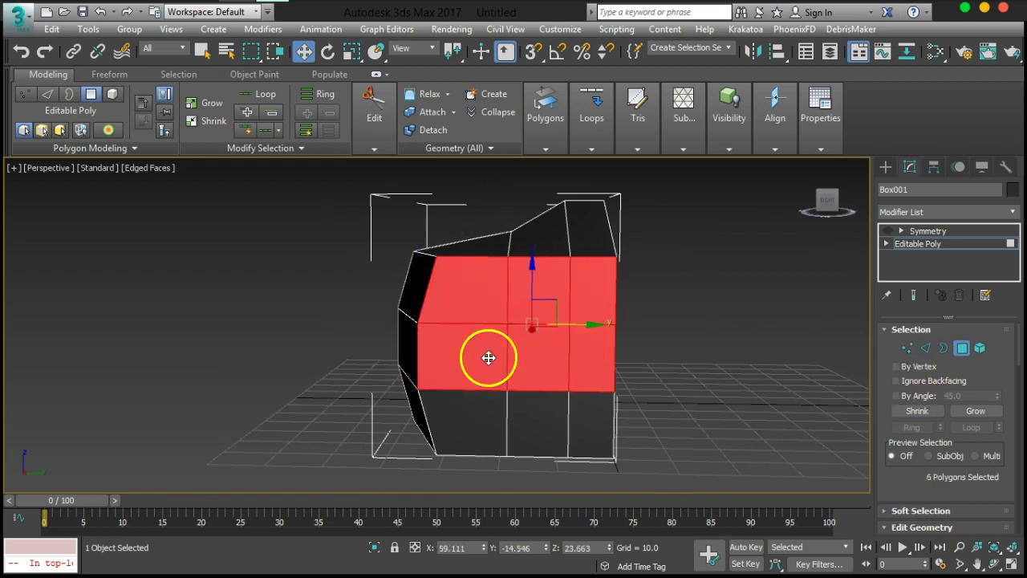
pyautogui.keyDown('ctrl'); pyautogui.click(475, 419); pyautogui.keyUp('ctrl')
pyautogui.keyDown('ctrl'); pyautogui.click(537, 417); pyautogui.keyUp('ctrl')
pyautogui.keyDown('ctrl'); pyautogui.click(590, 425); pyautogui.keyUp('ctrl')
pyautogui.keyDown('alt'); pyautogui.moveTo(465, 383); pyautogui.dragTo(509, 388, button='middle'); pyautogui.keyUp('alt')
pyautogui.click(349, 51)
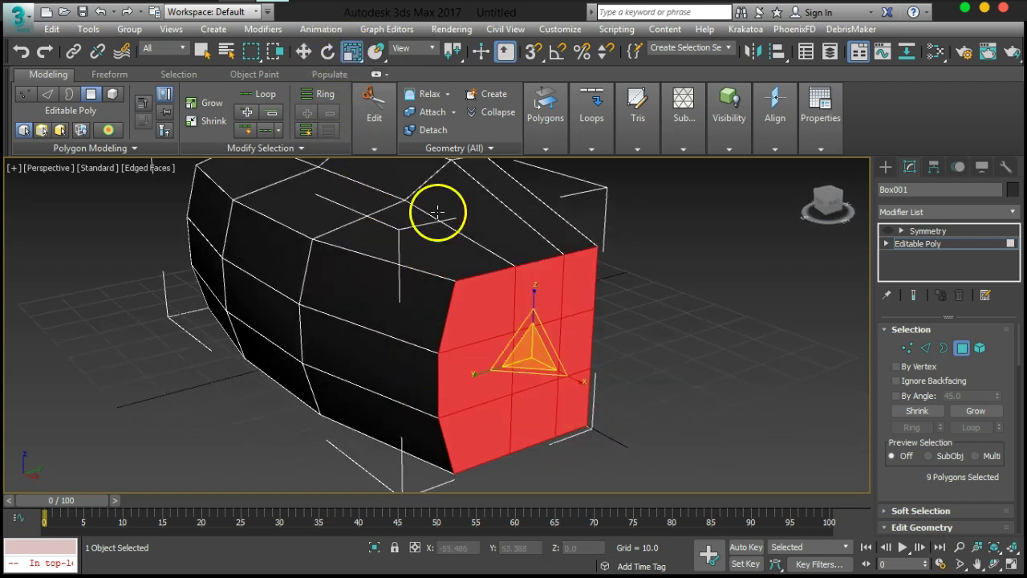
pyautogui.moveTo(575, 358); pyautogui.dragTo(671, 378, button='middle')
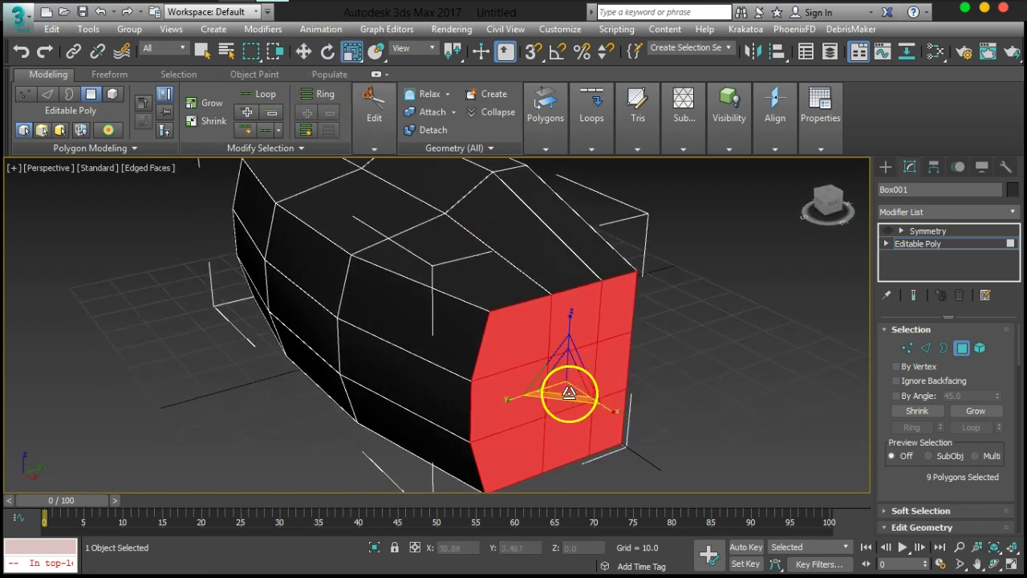
pyautogui.moveTo(559, 390); pyautogui.dragTo(568, 400)
pyautogui.keyDown('alt'); pyautogui.moveTo(567, 400); pyautogui.dragTo(843, 358, button='middle'); pyautogui.keyUp('alt')
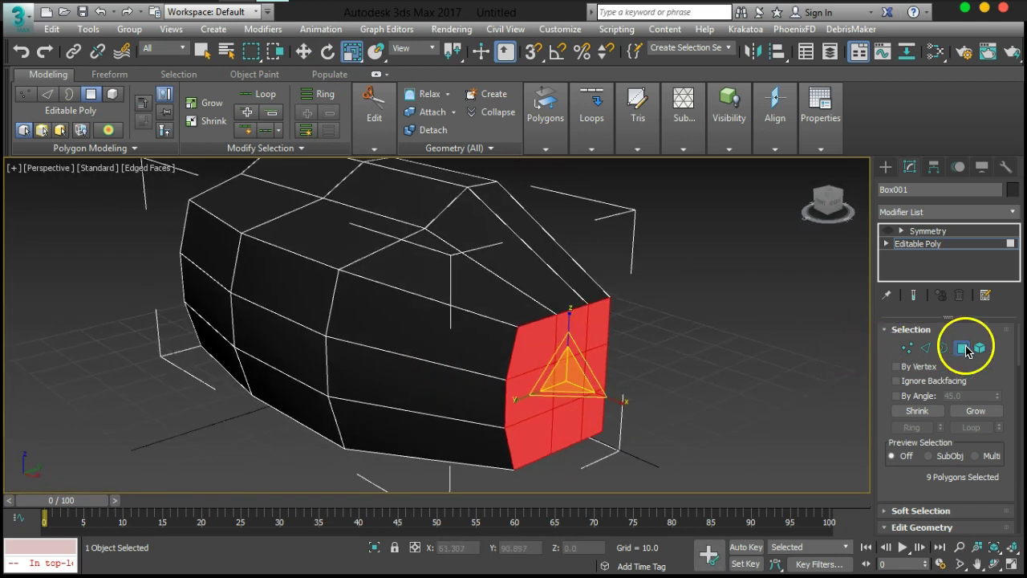
# - Leave polygon level, show the Symmetry result and examine the centre seam at the scaled end
pyautogui.press('4')
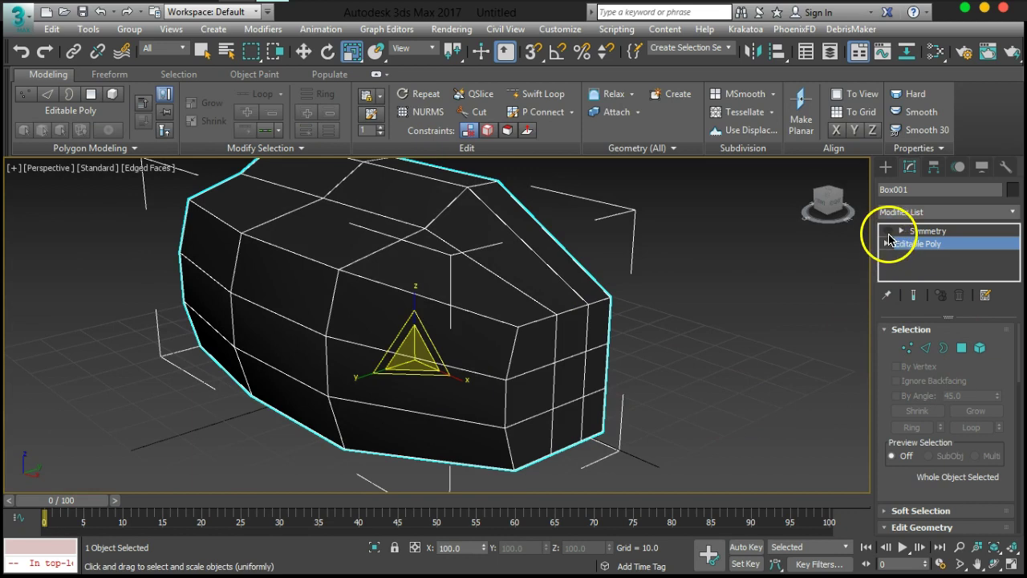
pyautogui.click(914, 295)
pyautogui.keyDown('alt'); pyautogui.moveTo(687, 394); pyautogui.dragTo(656, 379, button='middle'); pyautogui.keyUp('alt')
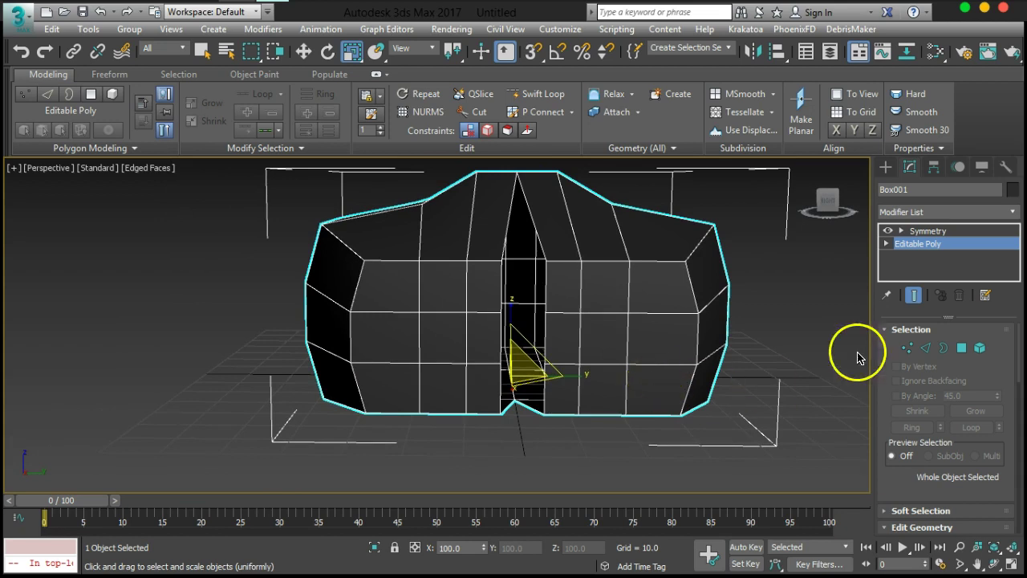
pyautogui.keyDown('alt'); pyautogui.moveTo(820, 359); pyautogui.dragTo(585, 372, button='middle'); pyautogui.keyUp('alt')
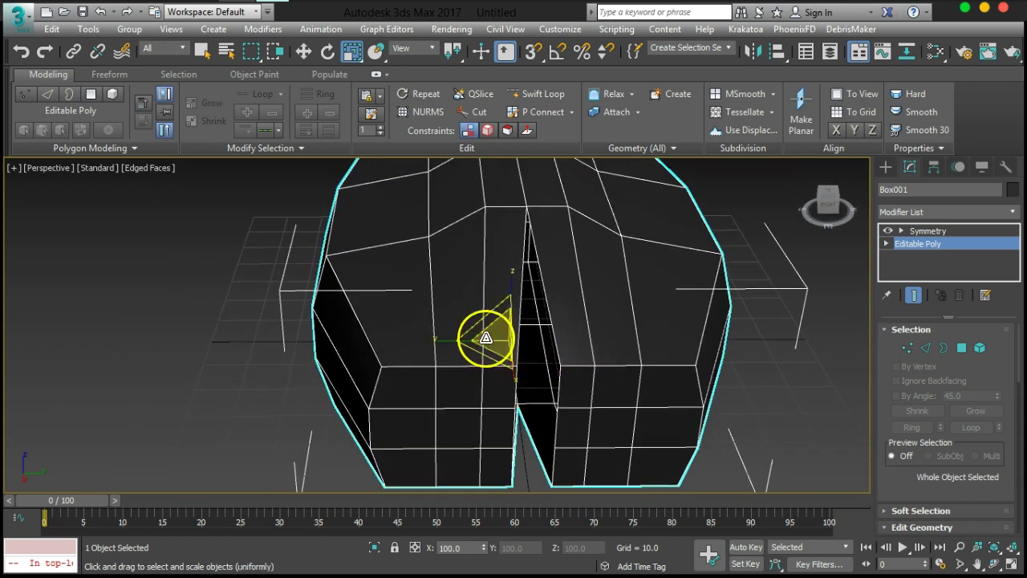
pyautogui.keyDown('alt'); pyautogui.moveTo(580, 415); pyautogui.dragTo(545, 469, button='middle'); pyautogui.keyUp('alt')
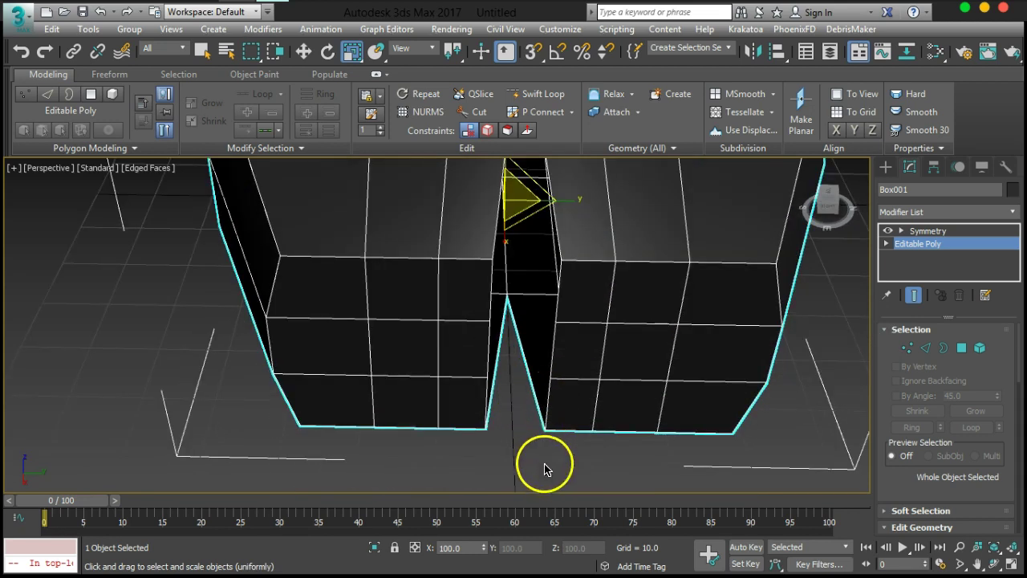
# - With the Symmetry result hidden, select the four centre seam vertices of the scaled end face and set their Y position to 0
pyautogui.click(907, 349)
pyautogui.click(888, 231)
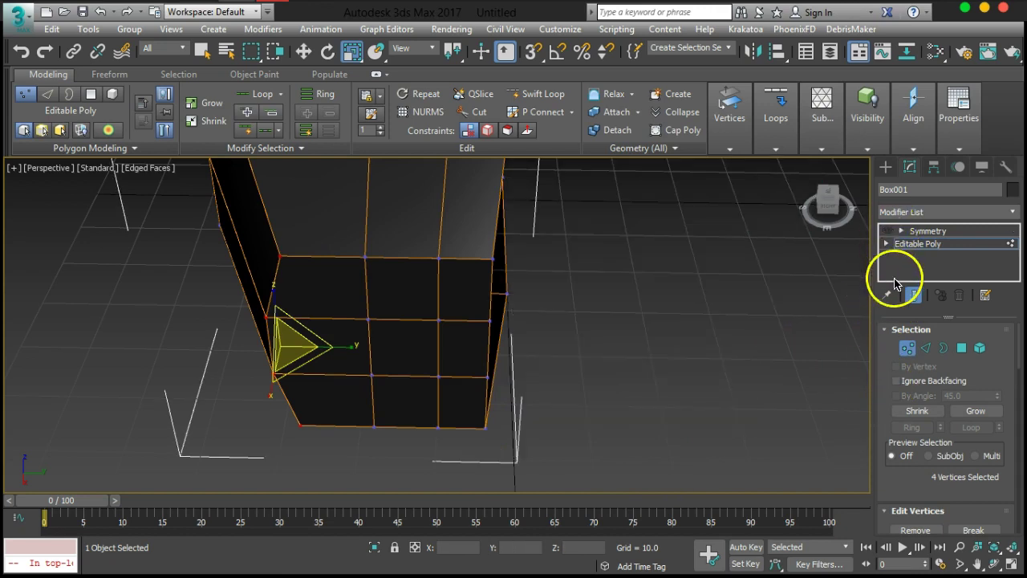
pyautogui.click(911, 297)
pyautogui.keyDown('alt'); pyautogui.moveTo(597, 364); pyautogui.dragTo(574, 376, button='middle'); pyautogui.keyUp('alt')
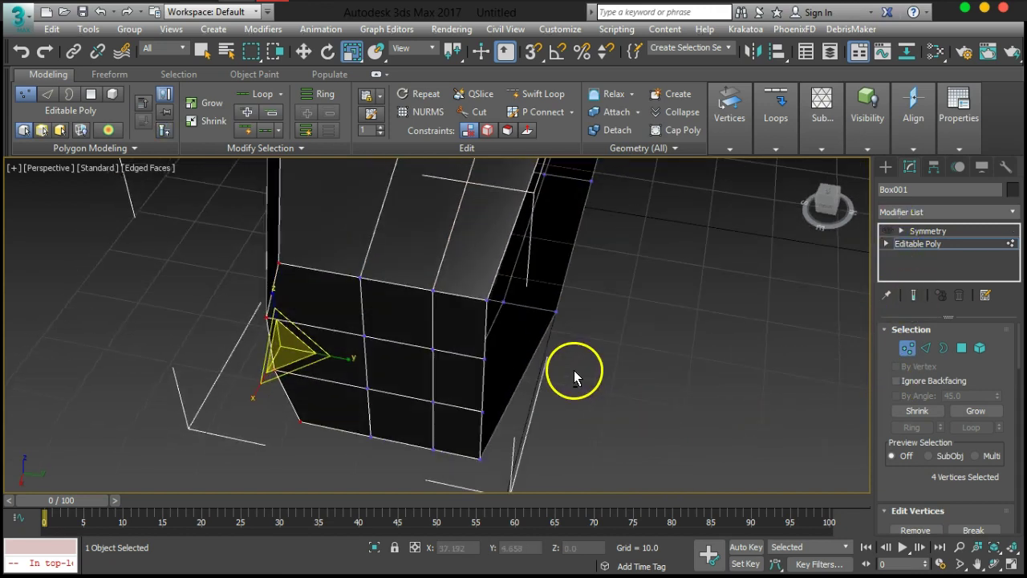
pyautogui.keyDown('alt'); pyautogui.moveTo(485, 320); pyautogui.dragTo(536, 393, button='middle'); pyautogui.keyUp('alt')
pyautogui.keyDown('alt'); pyautogui.moveTo(488, 435); pyautogui.dragTo(580, 374, button='middle'); pyautogui.keyUp('alt')
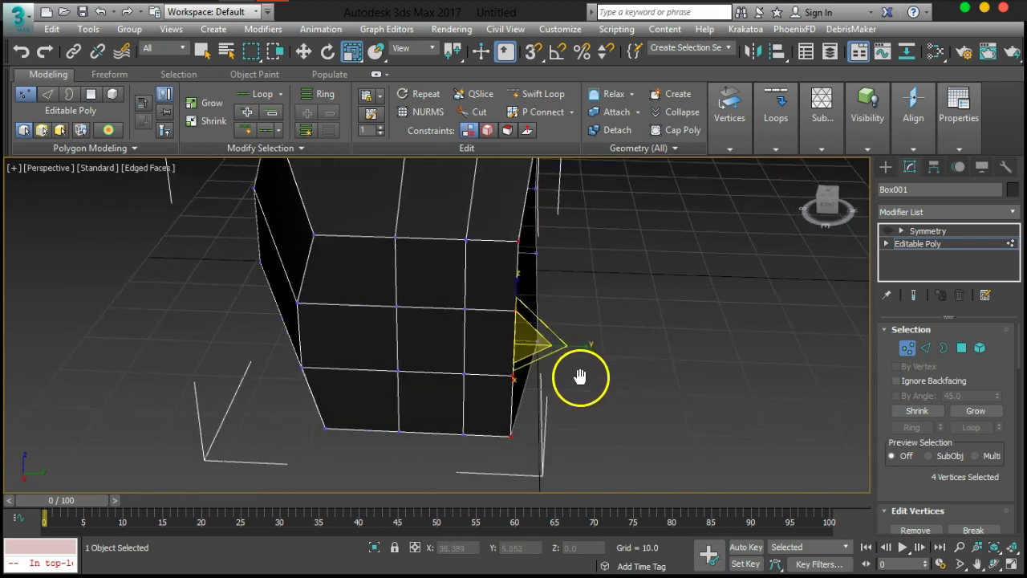
pyautogui.click(304, 51)
pyautogui.keyDown('alt'); pyautogui.moveTo(616, 426); pyautogui.dragTo(610, 408, button='middle'); pyautogui.keyUp('alt')
pyautogui.moveTo(588, 332); pyautogui.dragTo(610, 332)
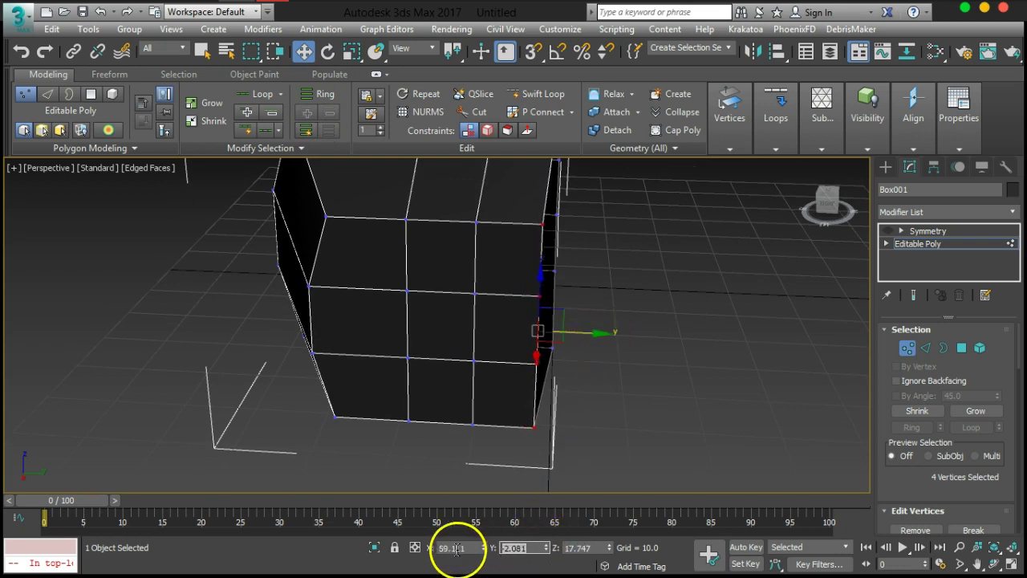
pyautogui.press('Return')
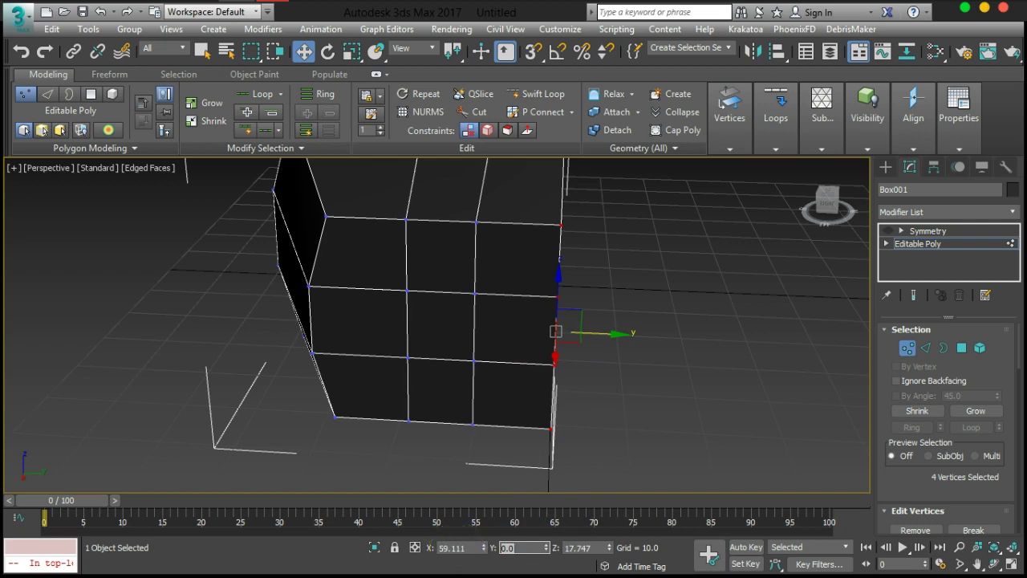
# - Show the Symmetry result, leave vertex level and examine the centre seam and overall shape of the mirrored model
pyautogui.keyDown('alt'); pyautogui.moveTo(583, 492); pyautogui.dragTo(630, 337, button='middle'); pyautogui.keyUp('alt')
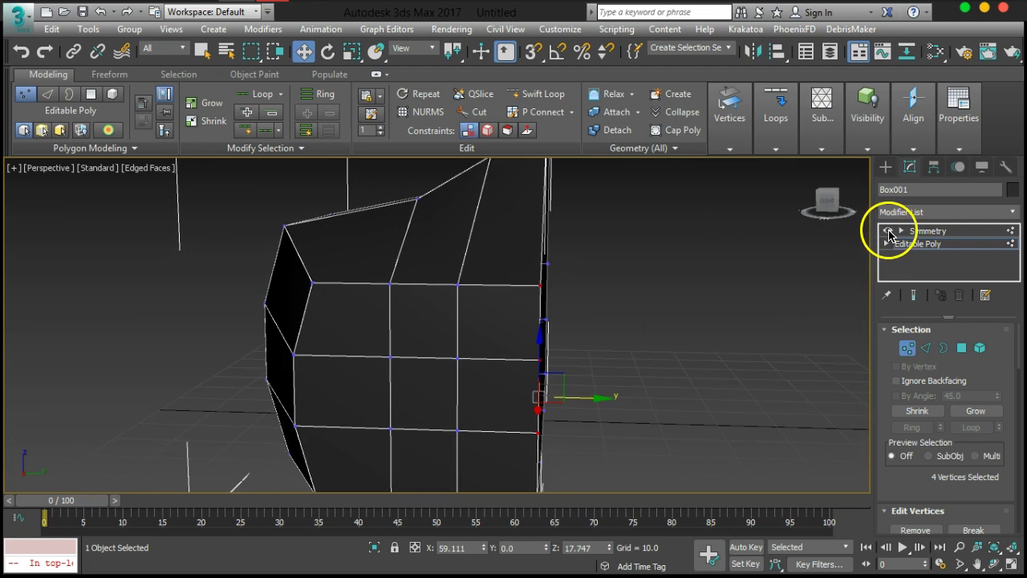
pyautogui.click(913, 294)
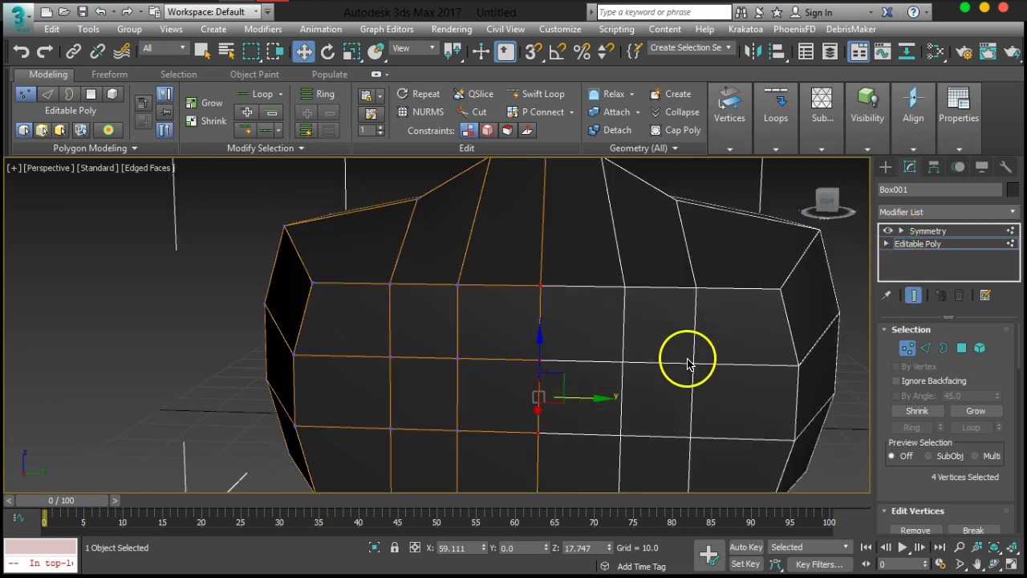
pyautogui.click(907, 348)
pyautogui.scroll(-3, 511, 316)
pyautogui.keyDown('alt'); pyautogui.moveTo(510, 315); pyautogui.dragTo(485, 353, button='middle'); pyautogui.keyUp('alt')
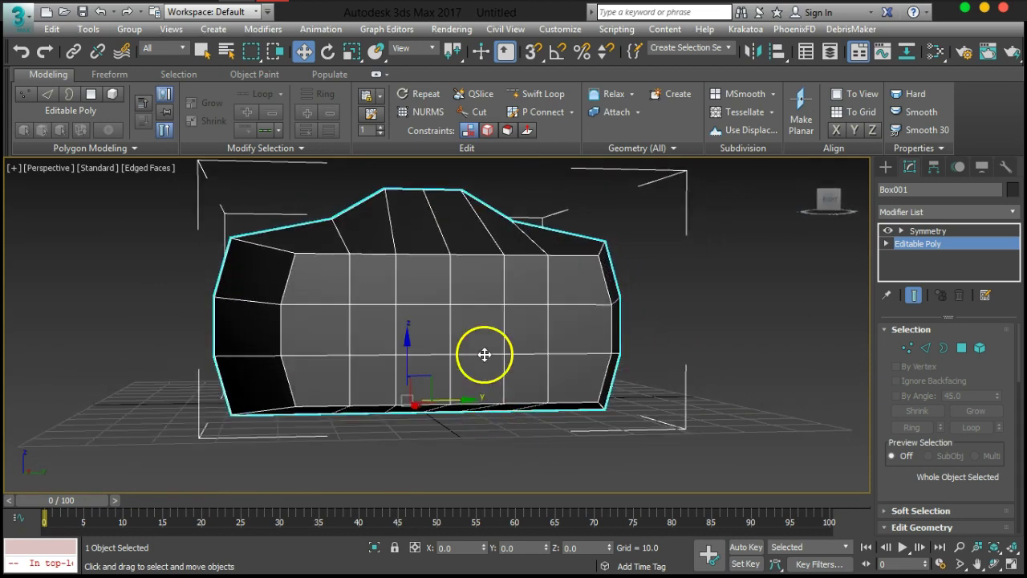
pyautogui.keyDown('alt'); pyautogui.moveTo(452, 411); pyautogui.dragTo(487, 372, button='middle'); pyautogui.keyUp('alt')
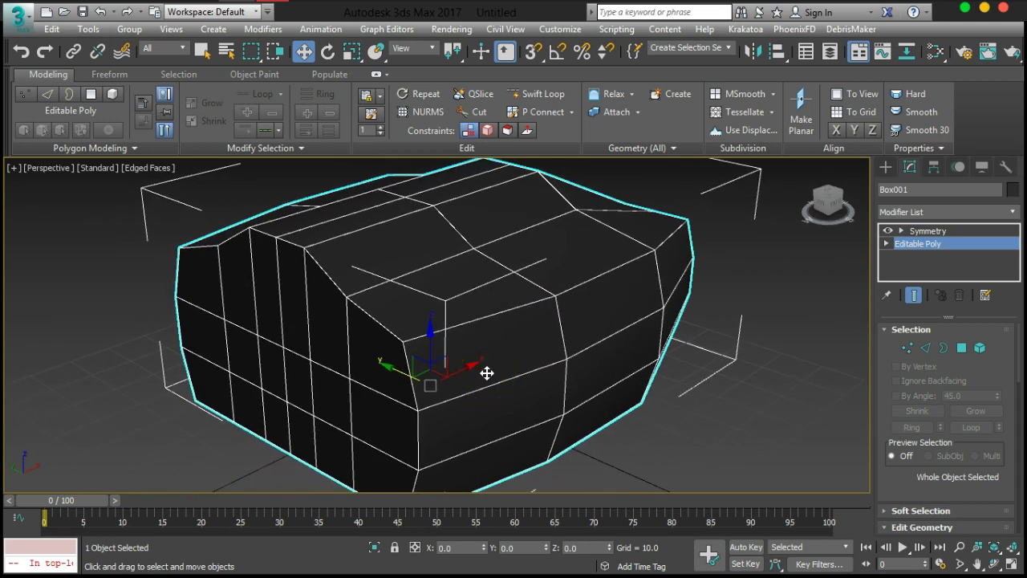
pyautogui.keyDown('alt'); pyautogui.moveTo(591, 364); pyautogui.dragTo(599, 420, button='middle'); pyautogui.keyUp('alt')
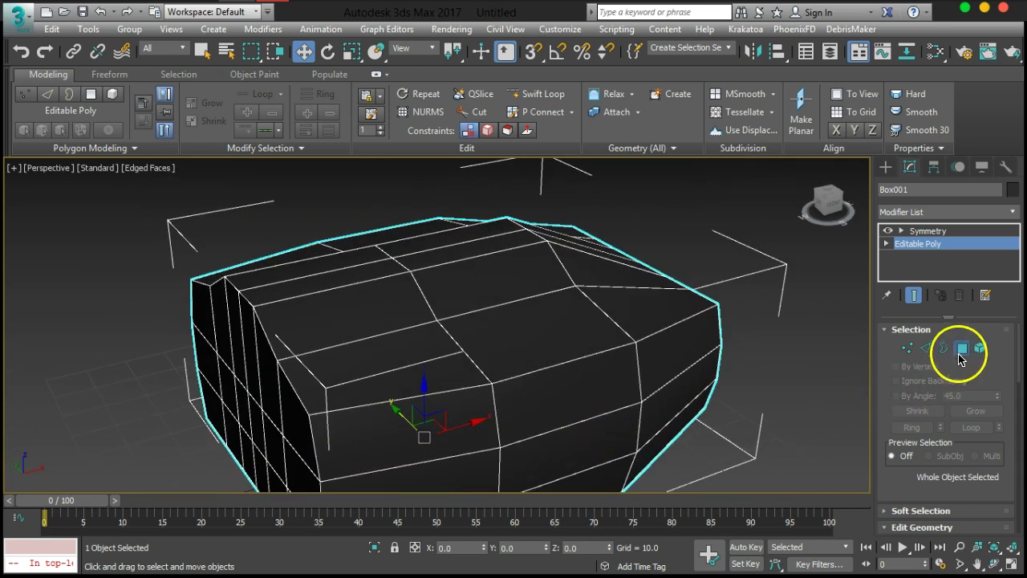
# - Raise the top middle polygon beside the centre seam to a Z position of about 50.4 and hide the Symmetry result
pyautogui.click(961, 347)
pyautogui.click(448, 253)
pyautogui.keyDown('alt'); pyautogui.moveTo(448, 253); pyautogui.dragTo(491, 259, button='middle'); pyautogui.keyUp('alt')
pyautogui.moveTo(477, 245); pyautogui.dragTo(474, 227)
pyautogui.keyDown('alt'); pyautogui.moveTo(475, 227); pyautogui.dragTo(609, 354, button='middle'); pyautogui.keyUp('alt')
pyautogui.keyDown('alt'); pyautogui.moveTo(397, 400); pyautogui.dragTo(378, 287, button='middle'); pyautogui.keyUp('alt')
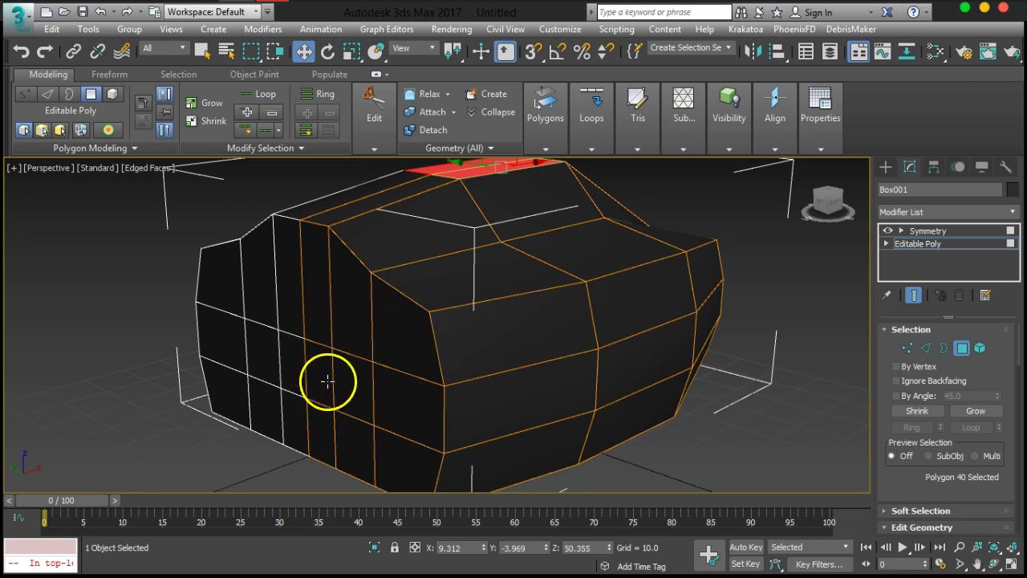
pyautogui.keyDown('alt'); pyautogui.moveTo(375, 387); pyautogui.dragTo(451, 381, button='middle'); pyautogui.keyUp('alt')
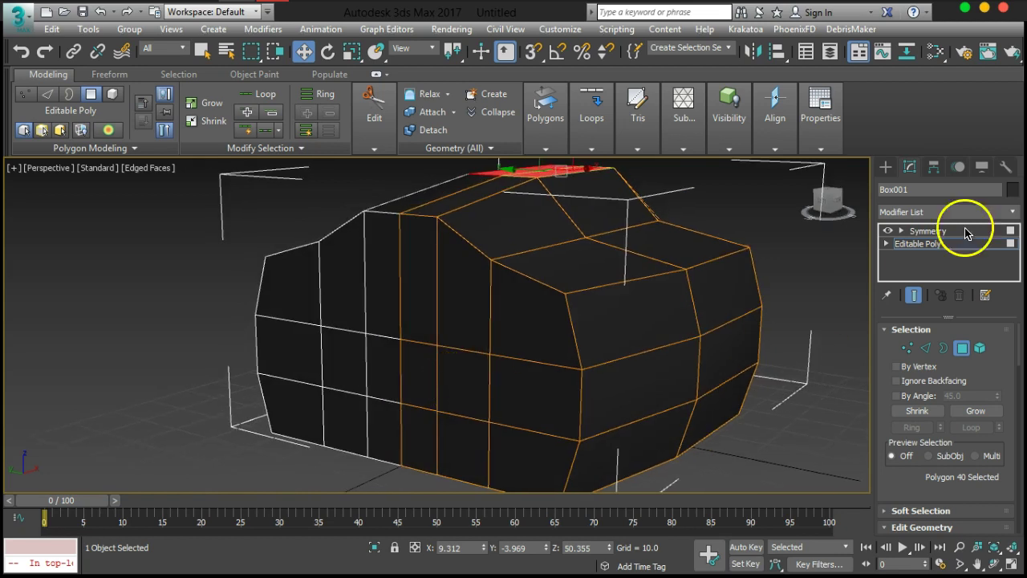
pyautogui.click(890, 231)
pyautogui.click(915, 243)
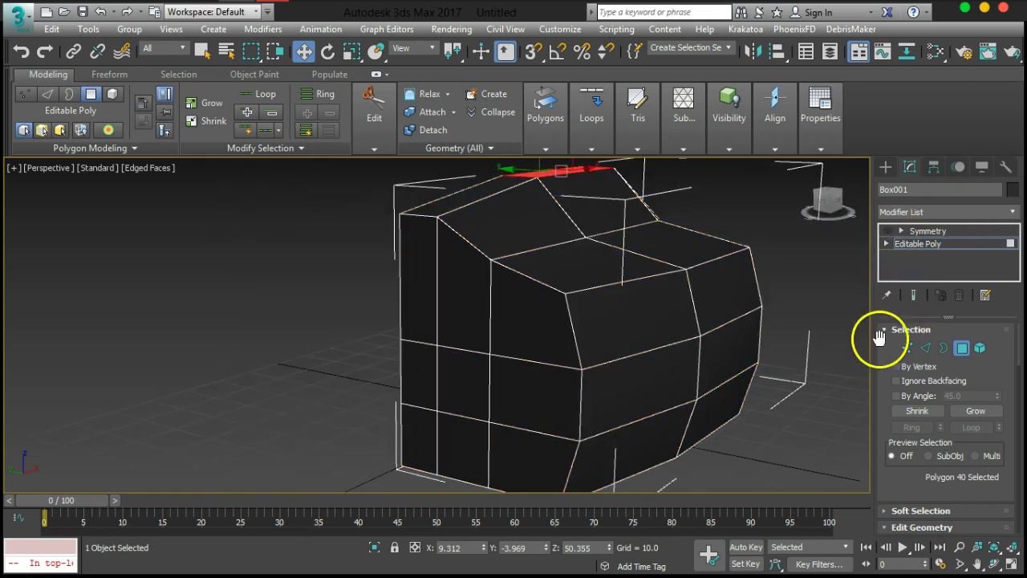
pyautogui.keyDown('alt'); pyautogui.moveTo(771, 345); pyautogui.dragTo(727, 356, button='middle'); pyautogui.keyUp('alt')
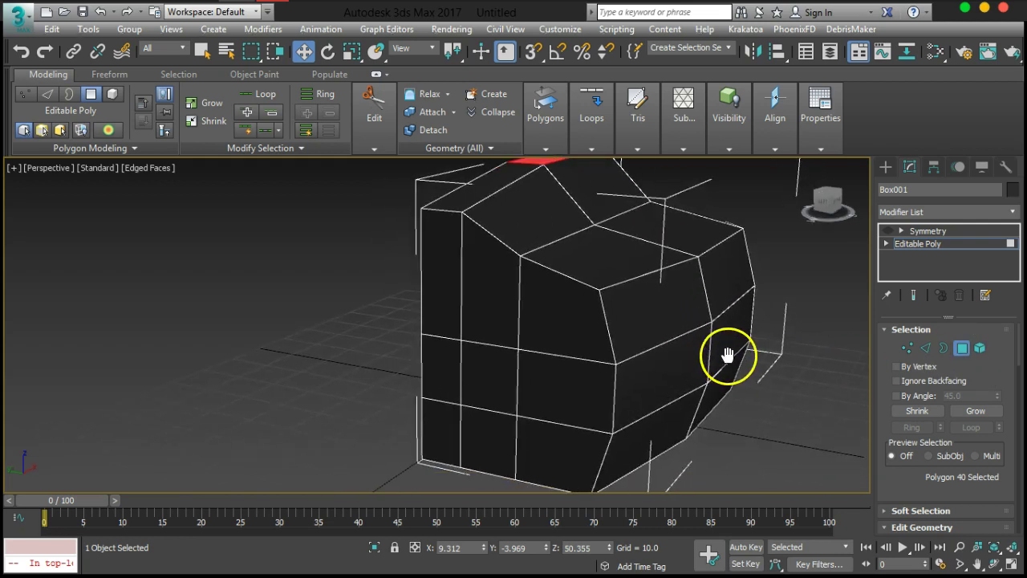
pyautogui.click(443, 267)
pyautogui.keyDown('ctrl'); pyautogui.click(484, 287); pyautogui.keyUp('ctrl')
pyautogui.keyDown('ctrl'); pyautogui.click(530, 309); pyautogui.keyUp('ctrl')
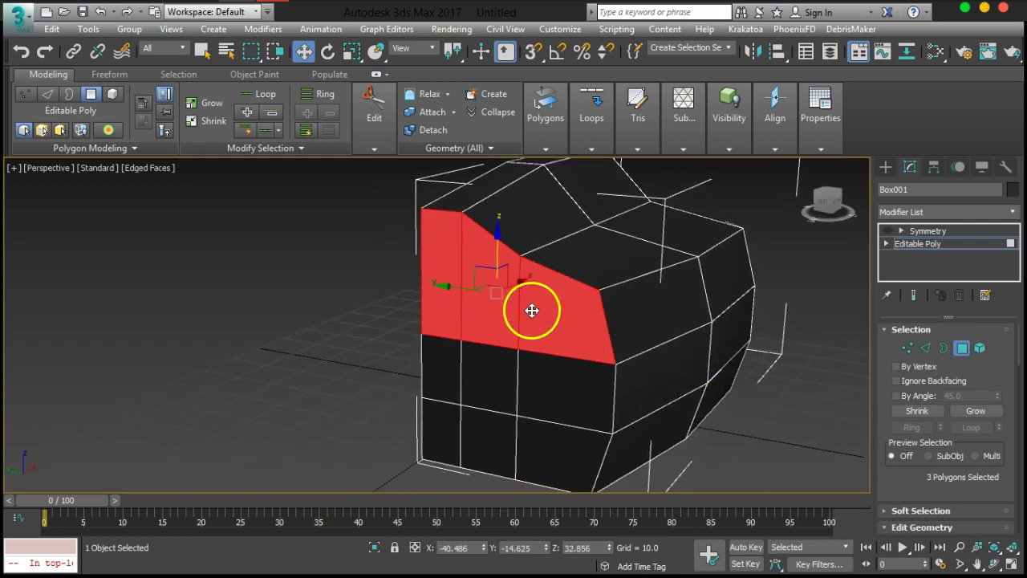
pyautogui.keyDown('ctrl'); pyautogui.click(535, 376); pyautogui.keyUp('ctrl')
pyautogui.keyDown('ctrl'); pyautogui.click(527, 452); pyautogui.keyUp('ctrl')
pyautogui.keyDown('ctrl'); pyautogui.click(482, 444); pyautogui.keyUp('ctrl')
pyautogui.keyDown('ctrl'); pyautogui.click(448, 439); pyautogui.keyUp('ctrl')
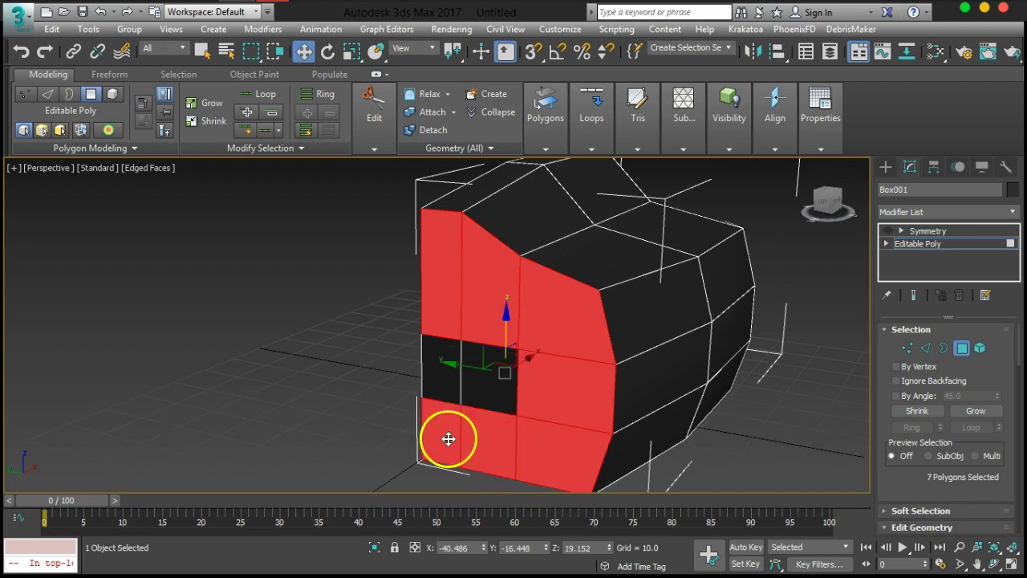
pyautogui.click(794, 440)
# - Select the six -X end-face polygons in the two columns nearest the centre seam and move them outward to X about -45.8
pyautogui.keyDown('alt'); pyautogui.moveTo(795, 441); pyautogui.dragTo(657, 375, button='middle'); pyautogui.keyUp('alt')
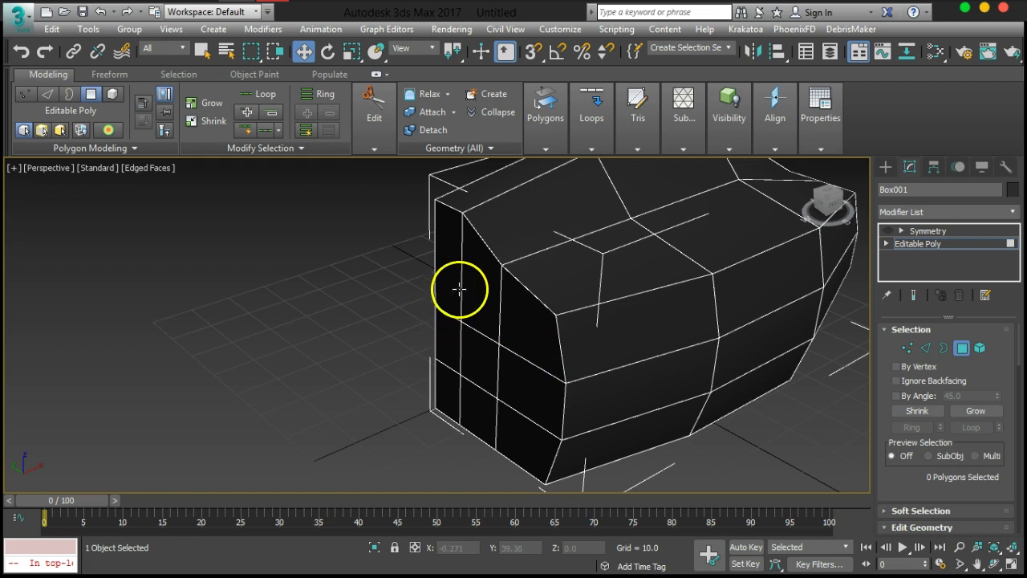
pyautogui.click(444, 252)
pyautogui.keyDown('ctrl'); pyautogui.click(452, 252); pyautogui.keyUp('ctrl')
pyautogui.keyDown('ctrl'); pyautogui.click(438, 323); pyautogui.keyUp('ctrl')
pyautogui.keyDown('ctrl'); pyautogui.click(437, 391); pyautogui.keyUp('ctrl')
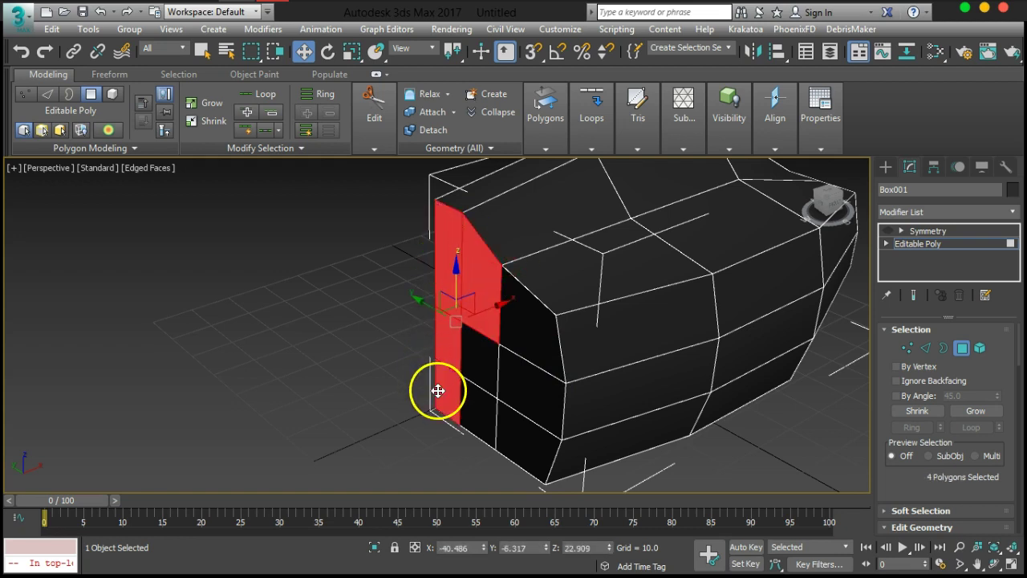
pyautogui.keyDown('ctrl'); pyautogui.click(468, 403); pyautogui.keyUp('ctrl')
pyautogui.keyDown('alt'); pyautogui.moveTo(476, 414); pyautogui.dragTo(502, 386, button='middle'); pyautogui.keyUp('alt')
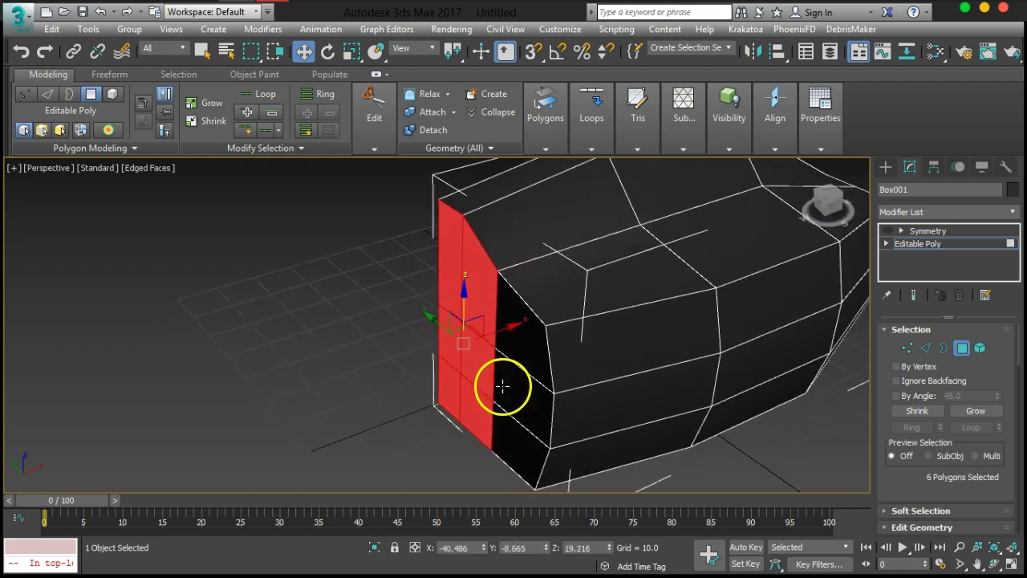
pyautogui.moveTo(509, 328)
pyautogui.mouseDown()
pyautogui.moveTo(477, 340)
pyautogui.moveTo(489, 334)
pyautogui.mouseUp()
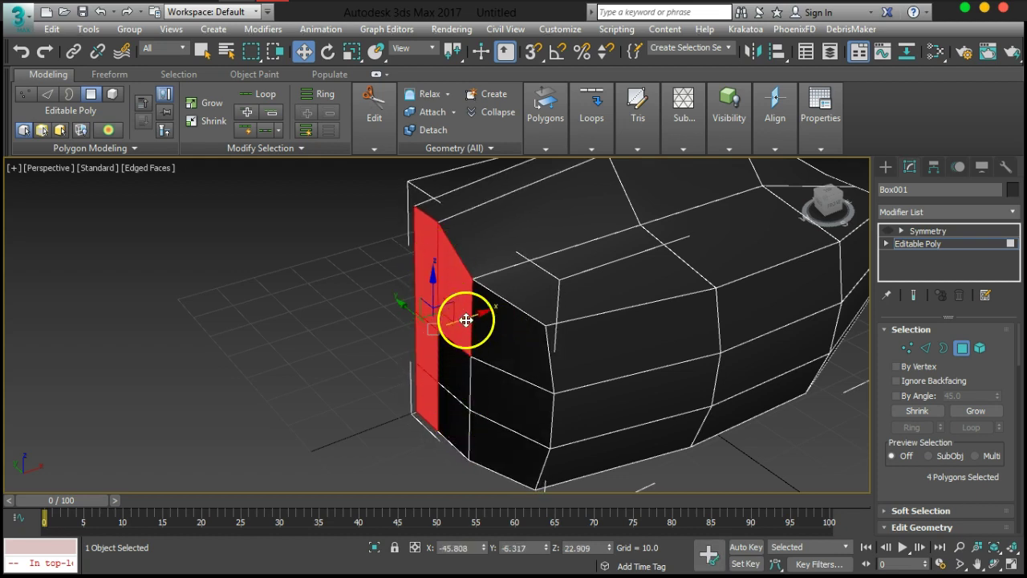
# - Move the six end-face polygons nearest the seam further outward along X to about -52.8
pyautogui.moveTo(478, 324); pyautogui.dragTo(455, 331)
pyautogui.keyDown('alt'); pyautogui.moveTo(474, 375); pyautogui.dragTo(538, 355, button='middle'); pyautogui.keyUp('alt')
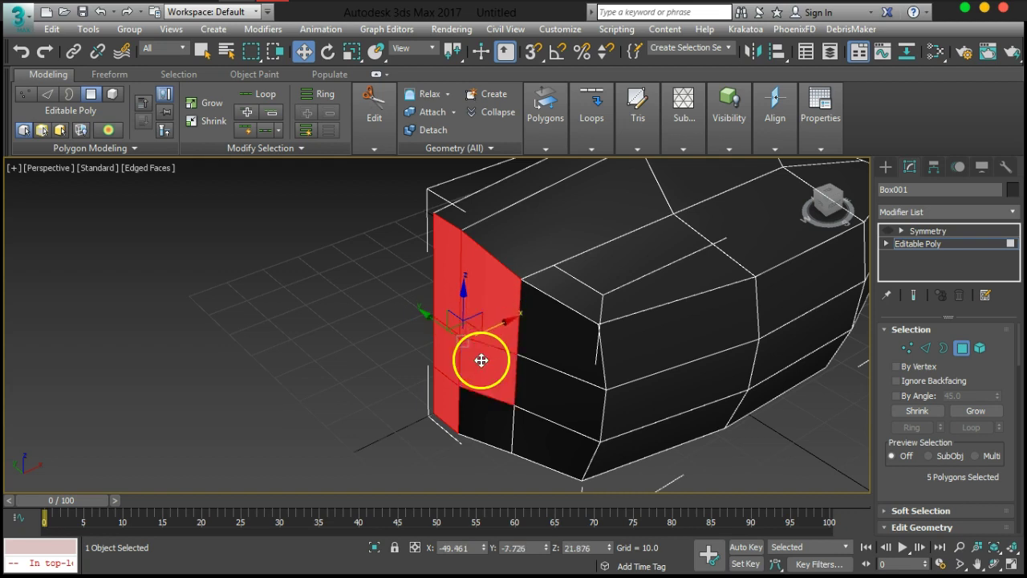
pyautogui.keyDown('ctrl'); pyautogui.click(486, 388); pyautogui.keyUp('ctrl')
pyautogui.moveTo(503, 340); pyautogui.dragTo(487, 345)
pyautogui.keyDown('alt'); pyautogui.moveTo(524, 418); pyautogui.dragTo(1002, 420, button='middle'); pyautogui.keyUp('alt')
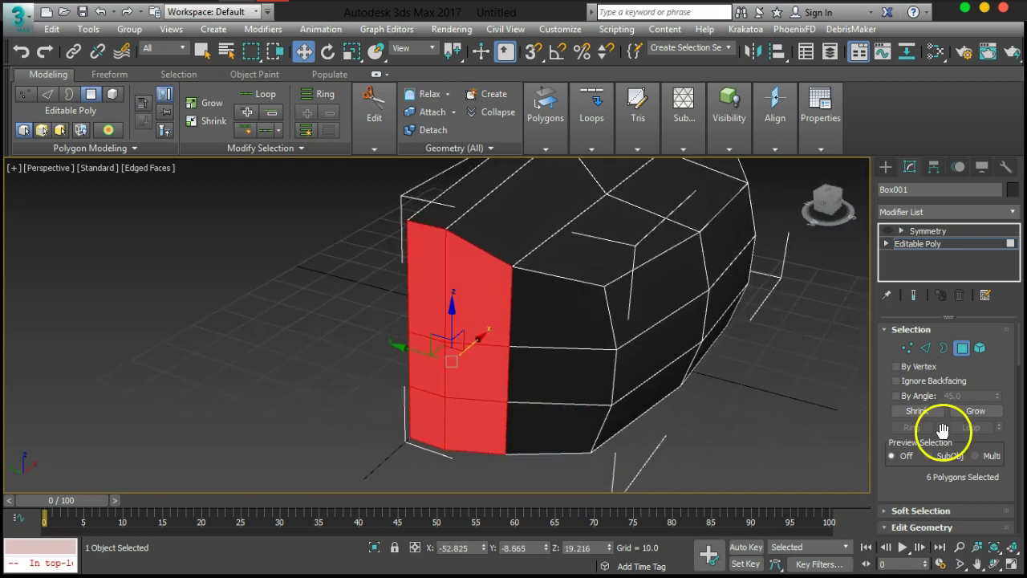
# - Add the outer column of three polygons to the selection and inset all nine -X end-face polygons by about 2.3
pyautogui.keyDown('ctrl'); pyautogui.click(526, 341); pyautogui.keyUp('ctrl')
pyautogui.keyDown('ctrl'); pyautogui.click(553, 390); pyautogui.keyUp('ctrl')
pyautogui.keyDown('ctrl'); pyautogui.click(525, 438); pyautogui.keyUp('ctrl')
pyautogui.keyDown('alt'); pyautogui.moveTo(521, 456); pyautogui.dragTo(589, 413, button='middle'); pyautogui.keyUp('alt')
pyautogui.scroll(-10, 911, 385)
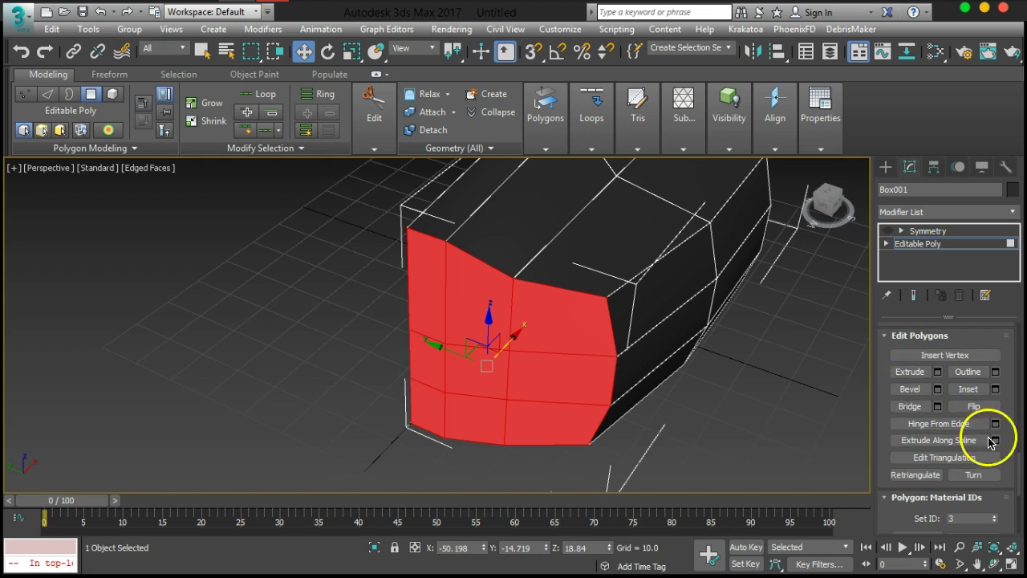
pyautogui.click(995, 389)
pyautogui.keyDown('alt'); pyautogui.moveTo(569, 378); pyautogui.dragTo(630, 389, button='middle'); pyautogui.keyUp('alt')
pyautogui.scroll(3, 553, 330)
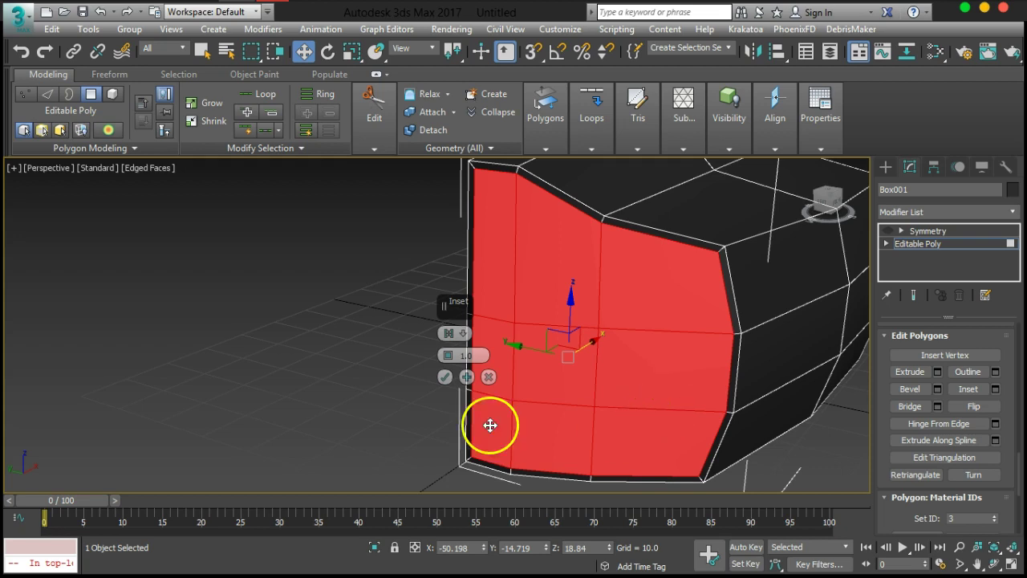
pyautogui.moveTo(448, 355)
pyautogui.mouseDown()
pyautogui.moveTo(448, 332)
pyautogui.moveTo(455, 346)
pyautogui.mouseUp()
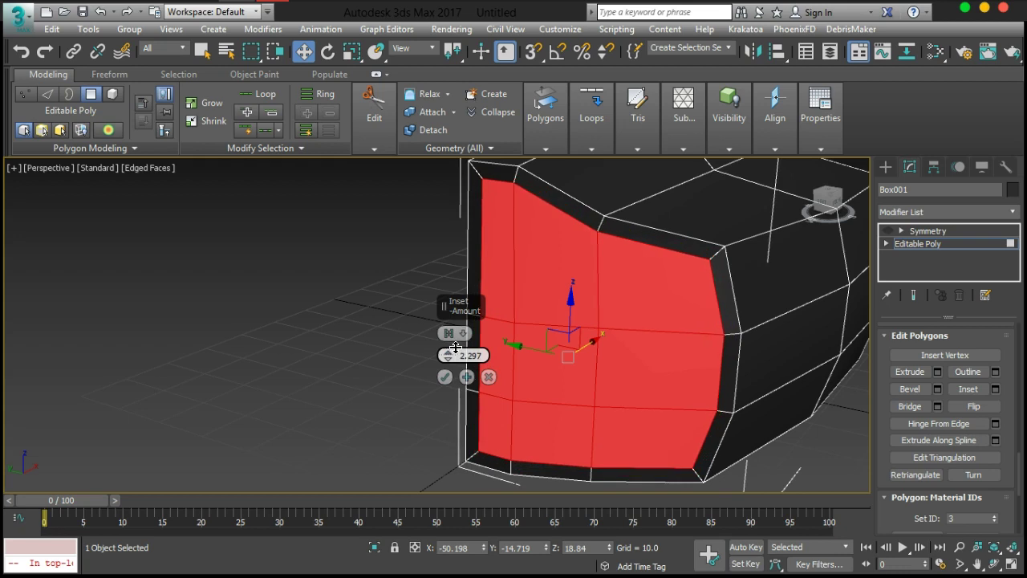
pyautogui.click(434, 378)
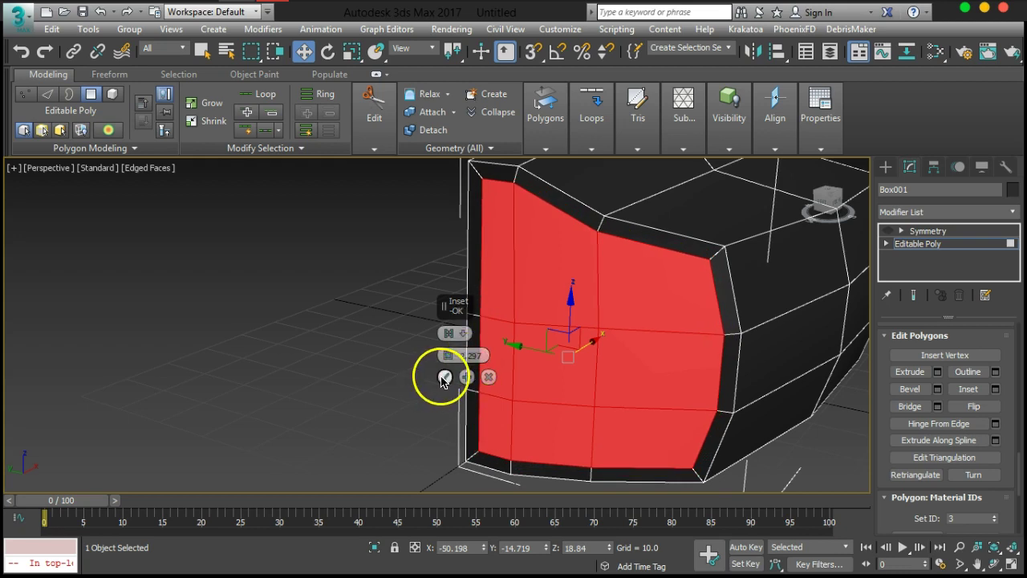
# - Check the inset against the Symmetry result, hide the result and delete the narrow strip of inset polygons along the centre seam
pyautogui.keyDown('alt'); pyautogui.moveTo(362, 339); pyautogui.dragTo(491, 347, button='middle'); pyautogui.keyUp('alt')
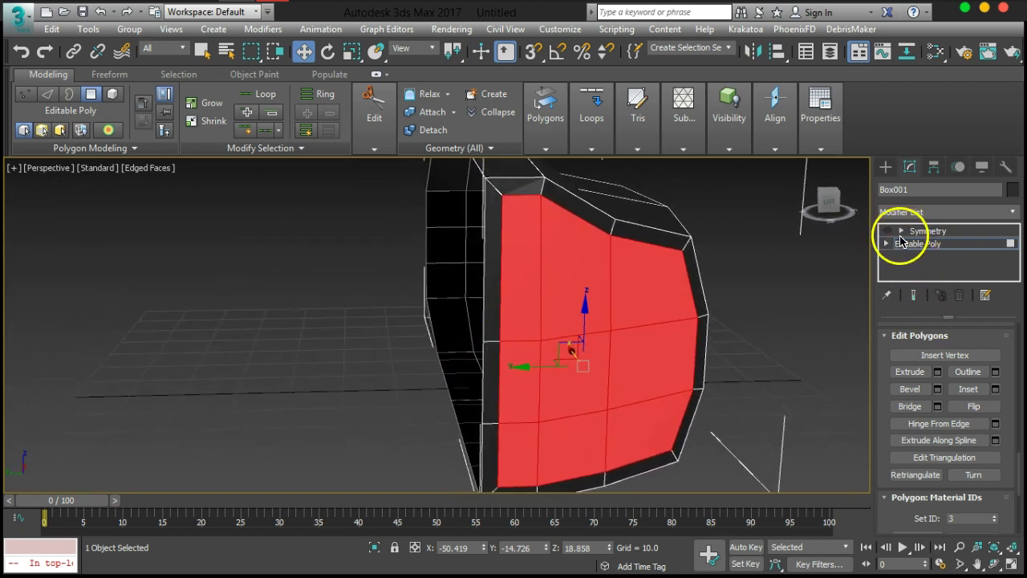
pyautogui.click(914, 294)
pyautogui.keyDown('alt'); pyautogui.moveTo(693, 314); pyautogui.dragTo(552, 277, button='middle'); pyautogui.keyUp('alt')
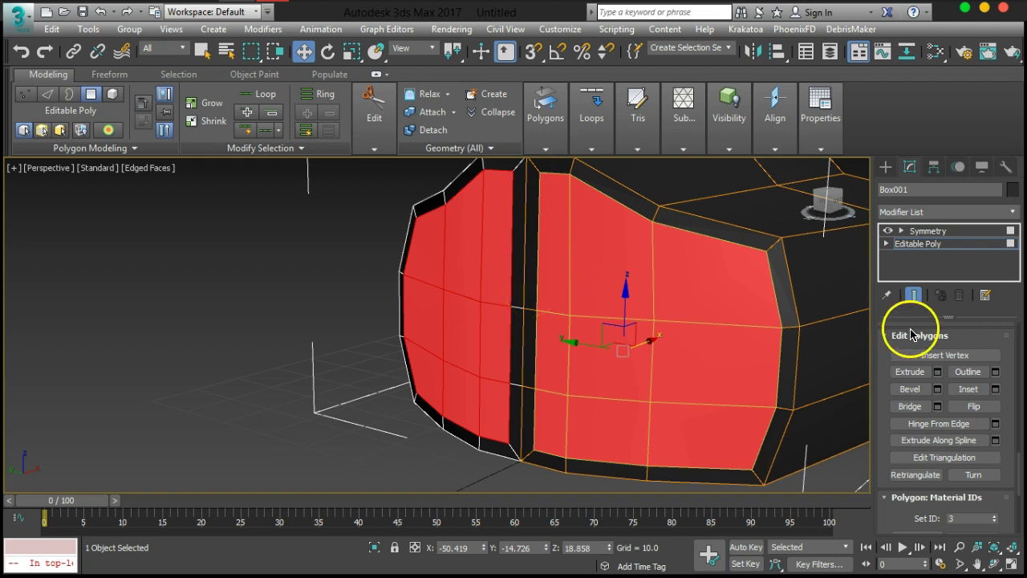
pyautogui.click(914, 294)
pyautogui.click(888, 230)
pyautogui.keyDown('alt'); pyautogui.moveTo(679, 252); pyautogui.dragTo(546, 234, button='middle'); pyautogui.keyUp('alt')
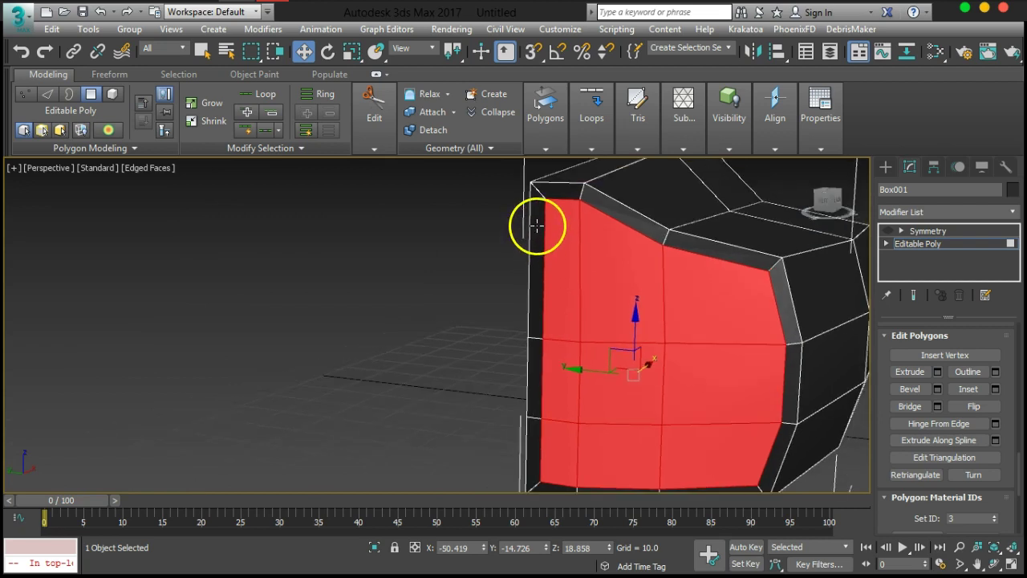
pyautogui.click(535, 231)
pyautogui.moveTo(535, 230); pyautogui.dragTo(532, 450)
pyautogui.click(514, 458)
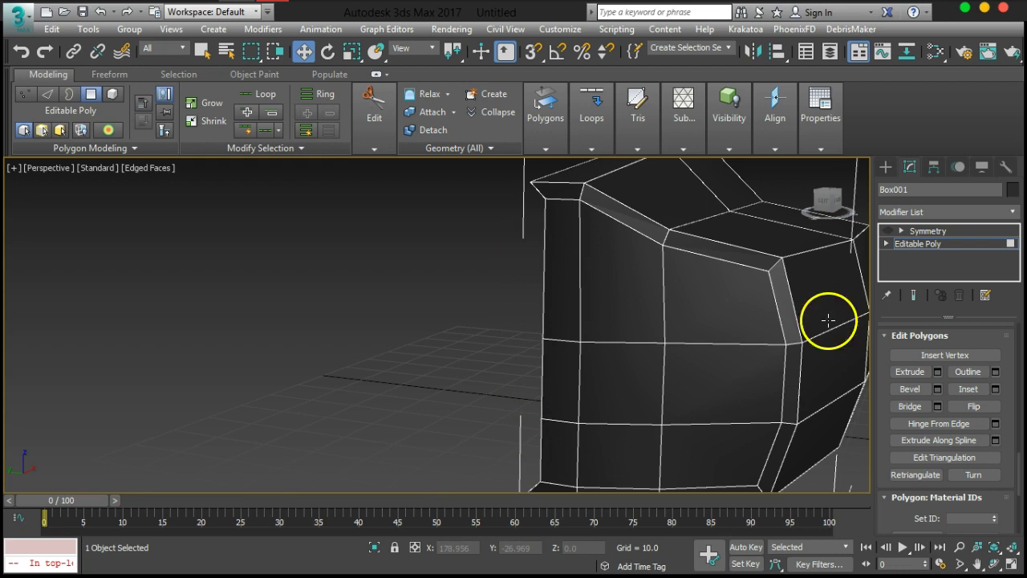
# - With the Symmetry result shown, select the inset face's upper and lower seam vertices and set their Y position to 0
pyautogui.click(913, 294)
pyautogui.keyDown('alt'); pyautogui.moveTo(699, 301); pyautogui.dragTo(607, 321, button='middle'); pyautogui.keyUp('alt')
pyautogui.moveTo(655, 377); pyautogui.dragTo(681, 367, button='middle')
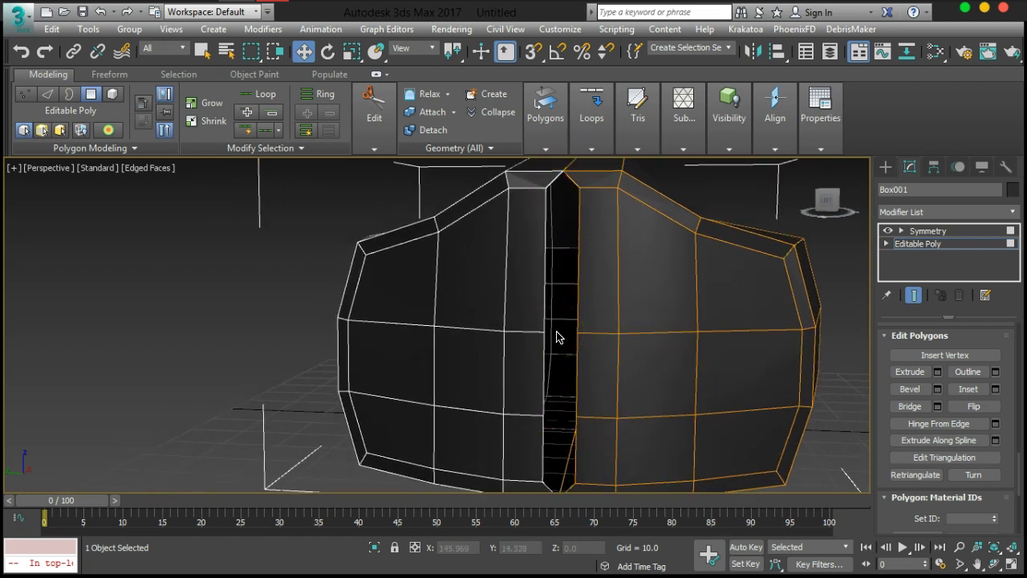
pyautogui.click(912, 245)
pyautogui.scroll(10, 996, 431)
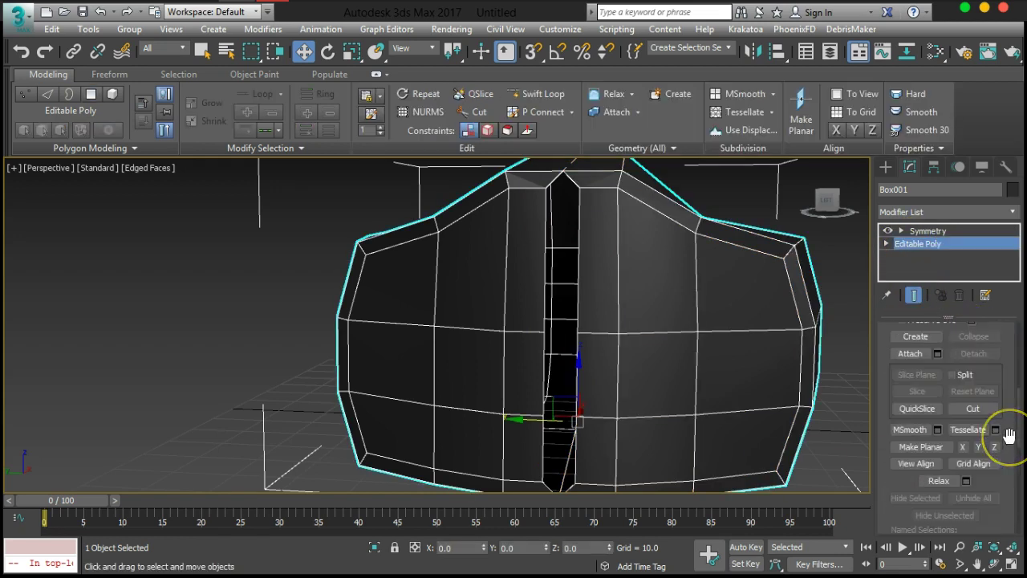
pyautogui.scroll(3, 999, 433)
pyautogui.click(907, 347)
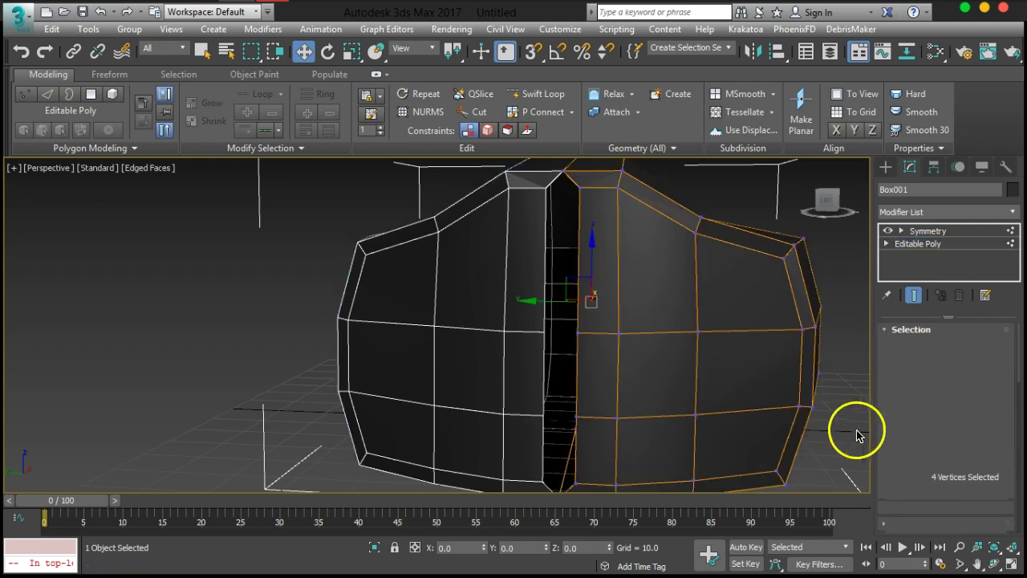
pyautogui.click(579, 188)
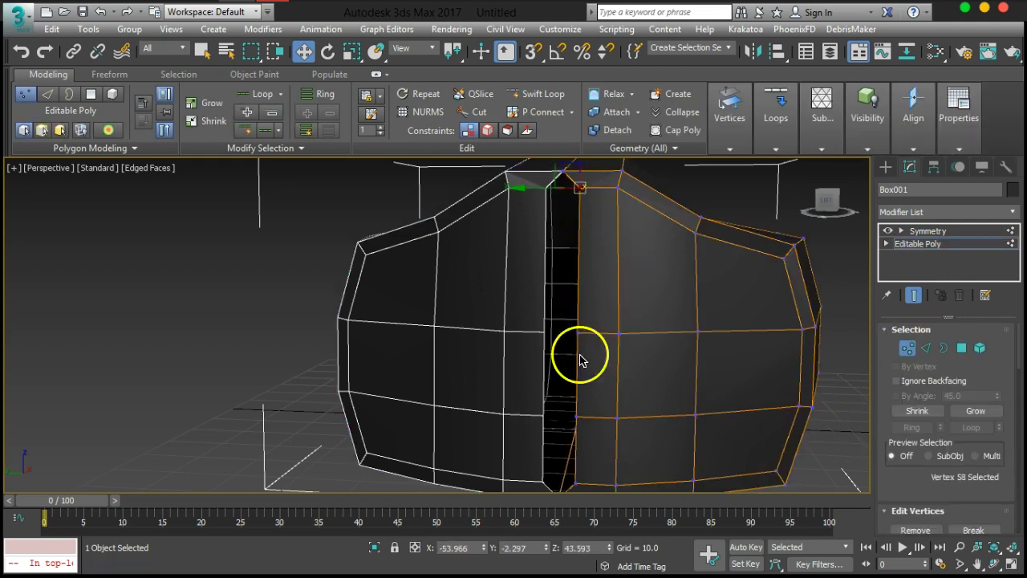
pyautogui.keyDown('ctrl'); pyautogui.click(575, 484); pyautogui.keyUp('ctrl')
pyautogui.moveTo(653, 436); pyautogui.dragTo(660, 420, button='middle')
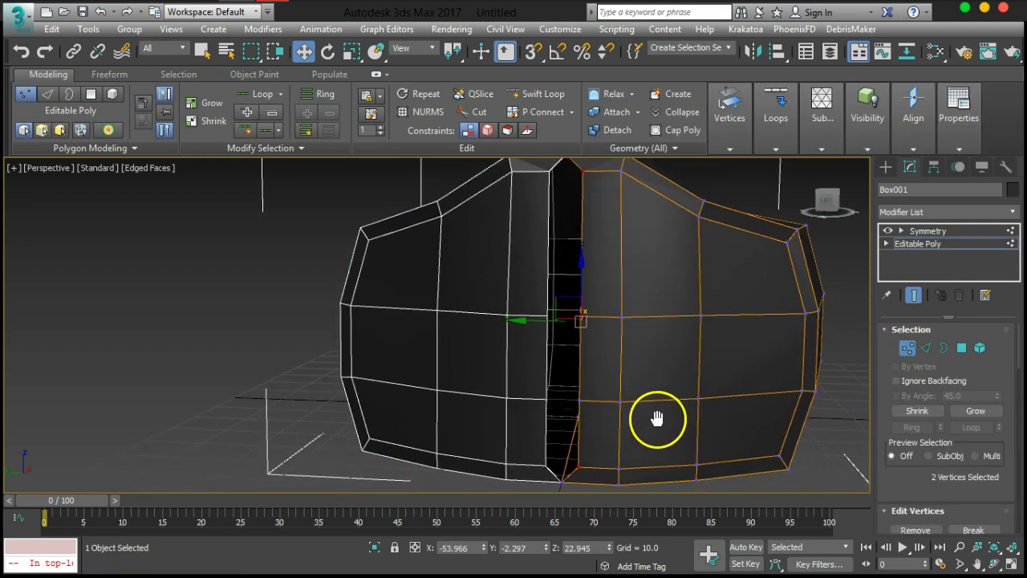
pyautogui.click(530, 547)
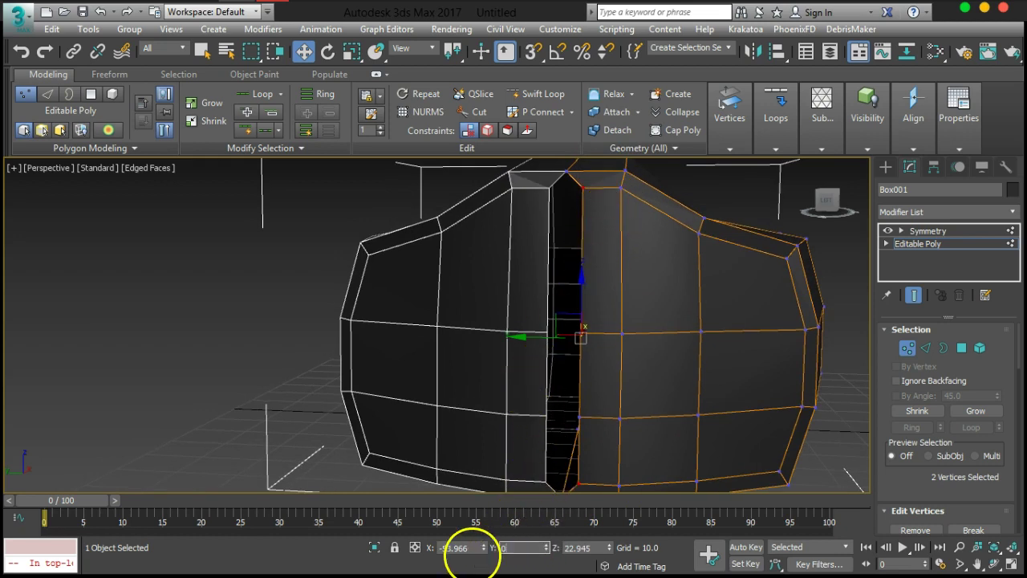
pyautogui.press('Return')
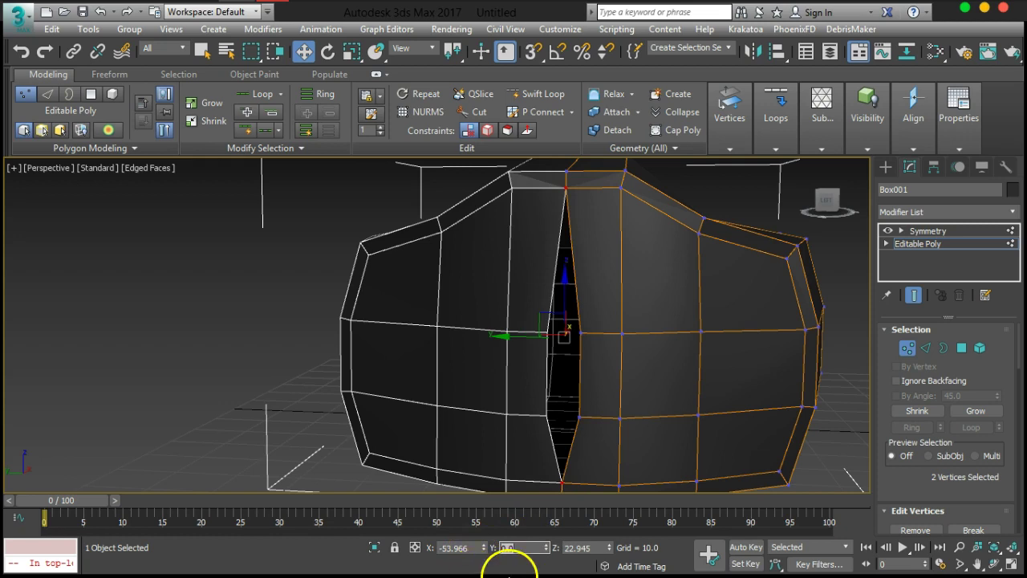
# - Try to set the Y position of the inset face's two middle seam vertices to 0, and clear the selection
pyautogui.keyDown('ctrl'); pyautogui.click(580, 418); pyautogui.keyUp('ctrl')
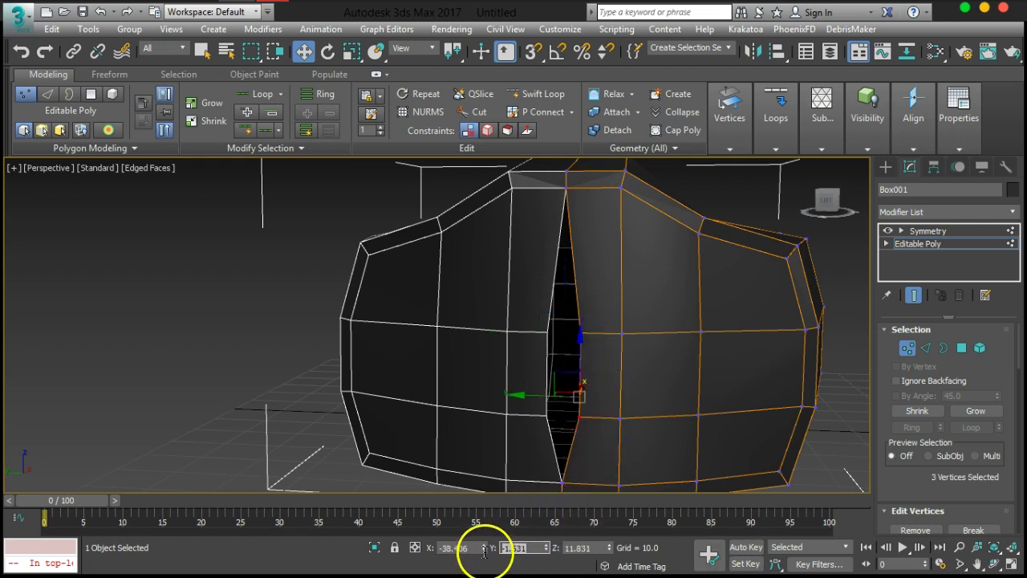
pyautogui.write('0')
pyautogui.press('Return')
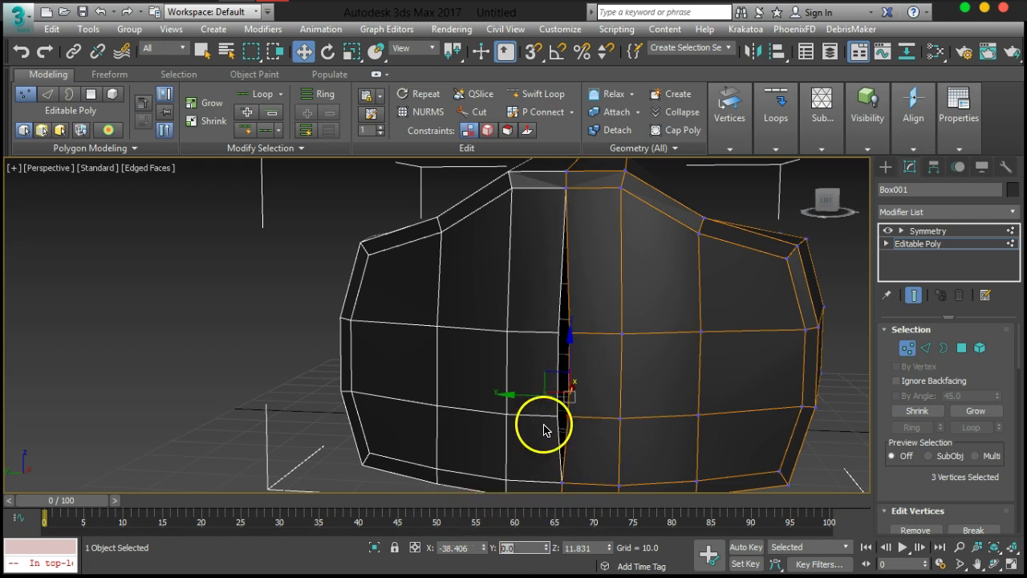
pyautogui.moveTo(568, 337); pyautogui.dragTo(562, 313)
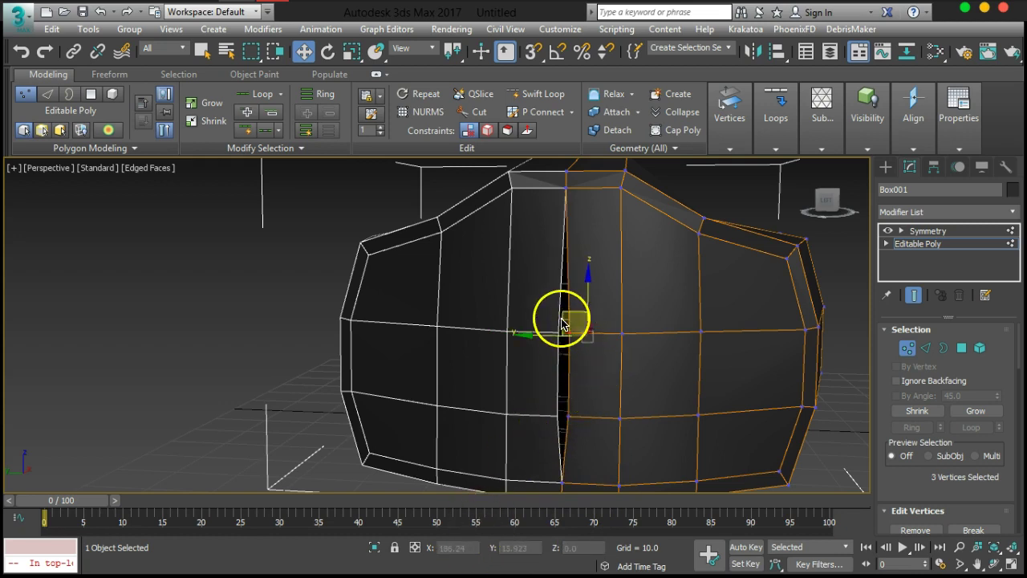
pyautogui.keyDown('ctrl'); pyautogui.click(566, 419); pyautogui.keyUp('ctrl')
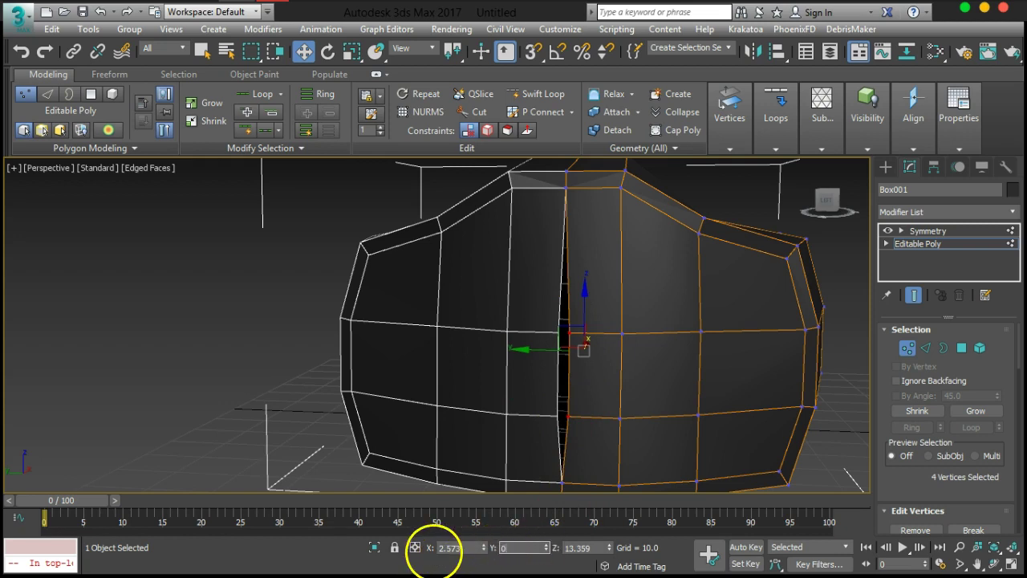
pyautogui.write('0')
pyautogui.press('Return')
pyautogui.keyDown('alt'); pyautogui.moveTo(527, 428); pyautogui.dragTo(568, 358, button='middle'); pyautogui.keyUp('alt')
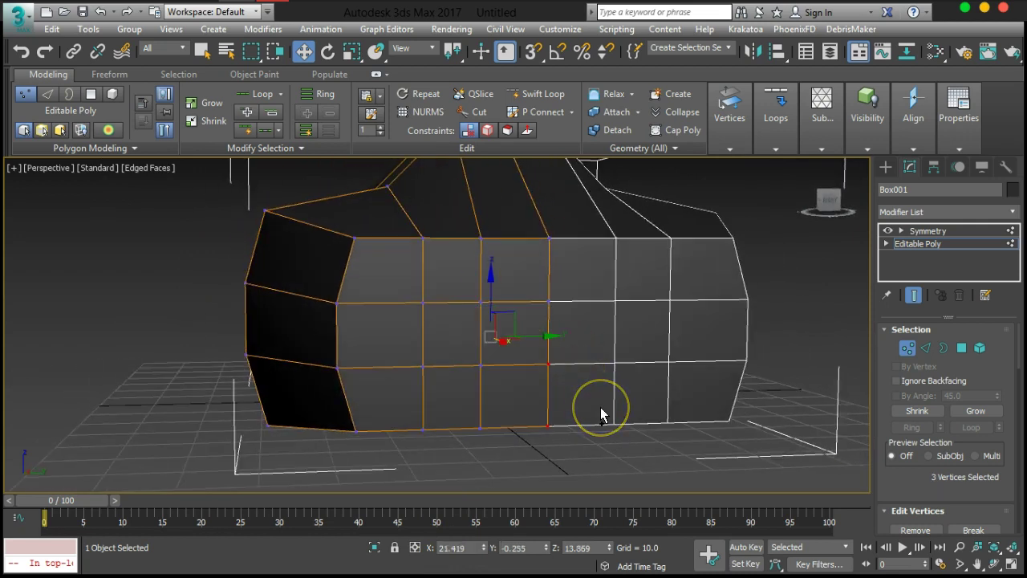
pyautogui.click(601, 407)
# - Select the inset face's two middle seam vertices and set their Y position to 0
pyautogui.keyDown('alt'); pyautogui.moveTo(537, 414); pyautogui.dragTo(601, 383, button='middle'); pyautogui.keyUp('alt')
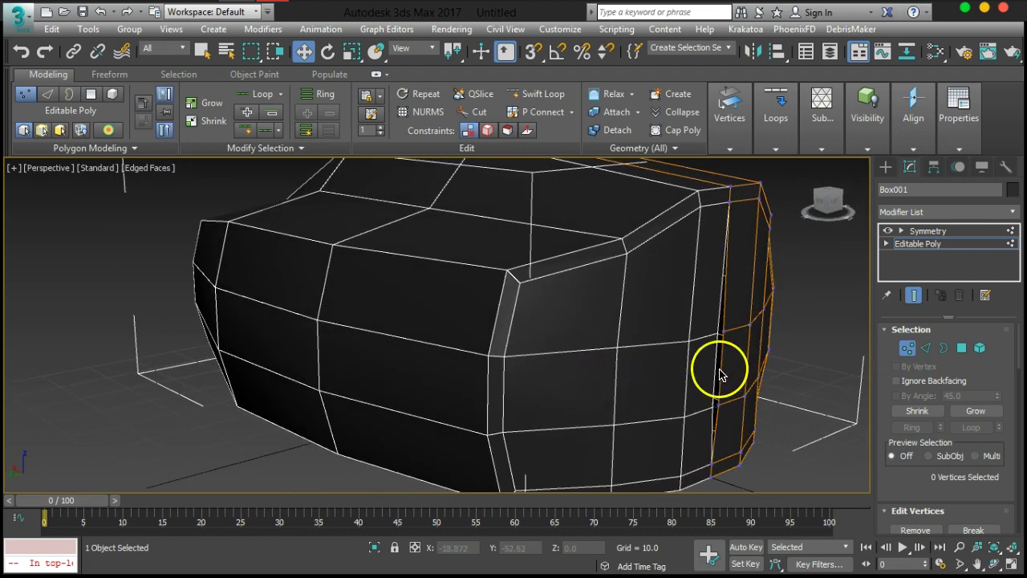
pyautogui.scroll(3, 720, 373)
pyautogui.click(725, 302)
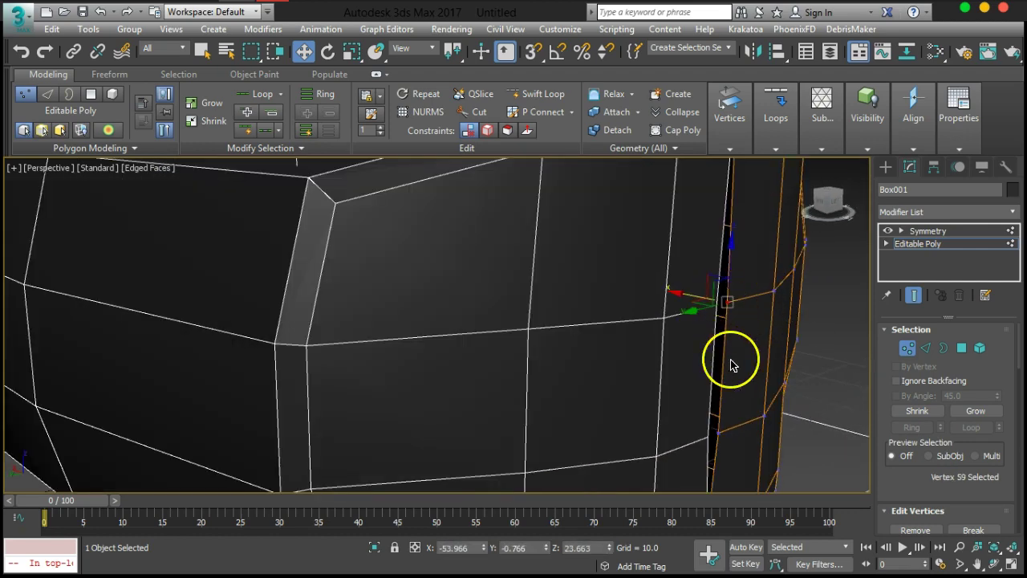
pyautogui.keyDown('ctrl'); pyautogui.click(715, 431); pyautogui.keyUp('ctrl')
pyautogui.scroll(-5, 750, 418)
pyautogui.keyDown('alt'); pyautogui.moveTo(749, 418); pyautogui.dragTo(529, 530, button='middle'); pyautogui.keyUp('alt')
pyautogui.scroll(-3, 462, 248)
pyautogui.scroll(5, 509, 384)
pyautogui.scroll(-2, 502, 391)
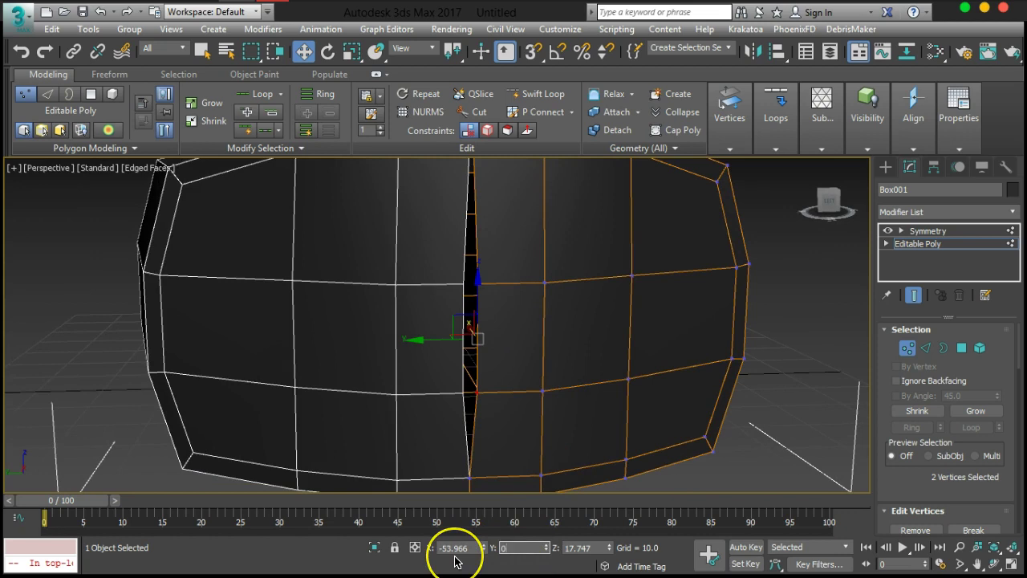
pyautogui.press('Tab')
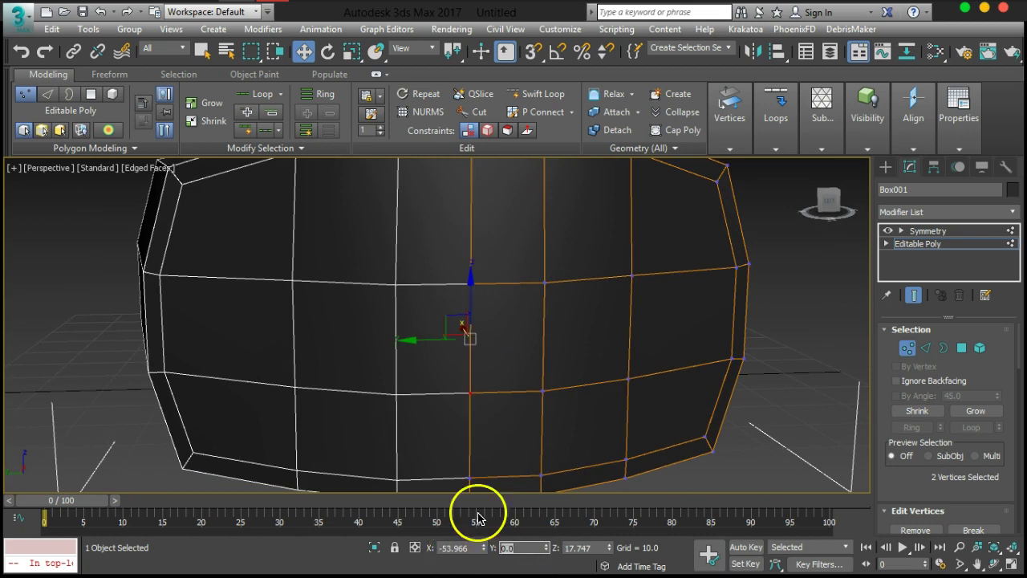
pyautogui.keyDown('alt'); pyautogui.moveTo(564, 329); pyautogui.dragTo(454, 388, button='middle'); pyautogui.keyUp('alt')
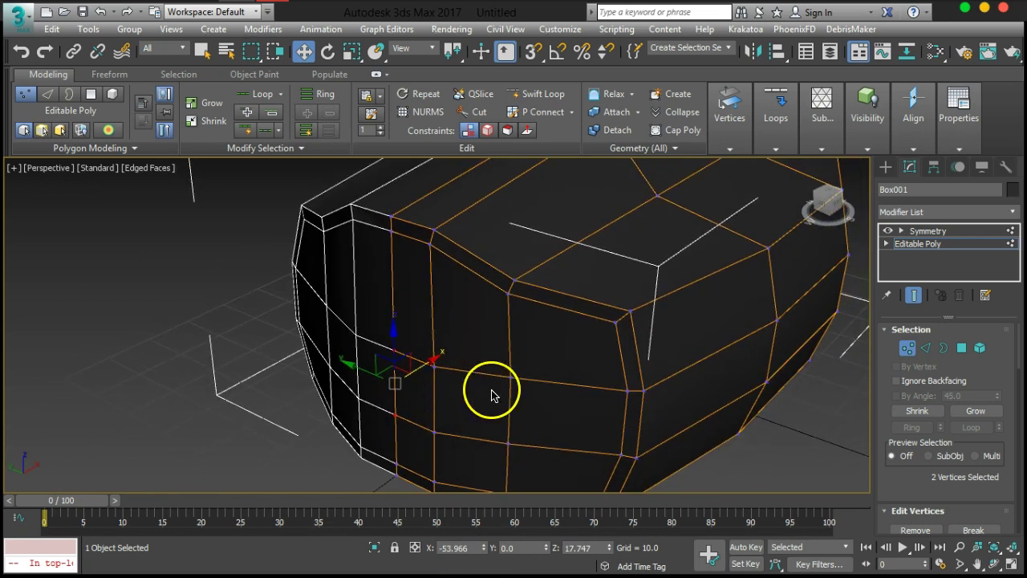
# - At polygon level with the Symmetry result hidden, select the nine polygons inside the end face's inset border
pyautogui.click(908, 348)
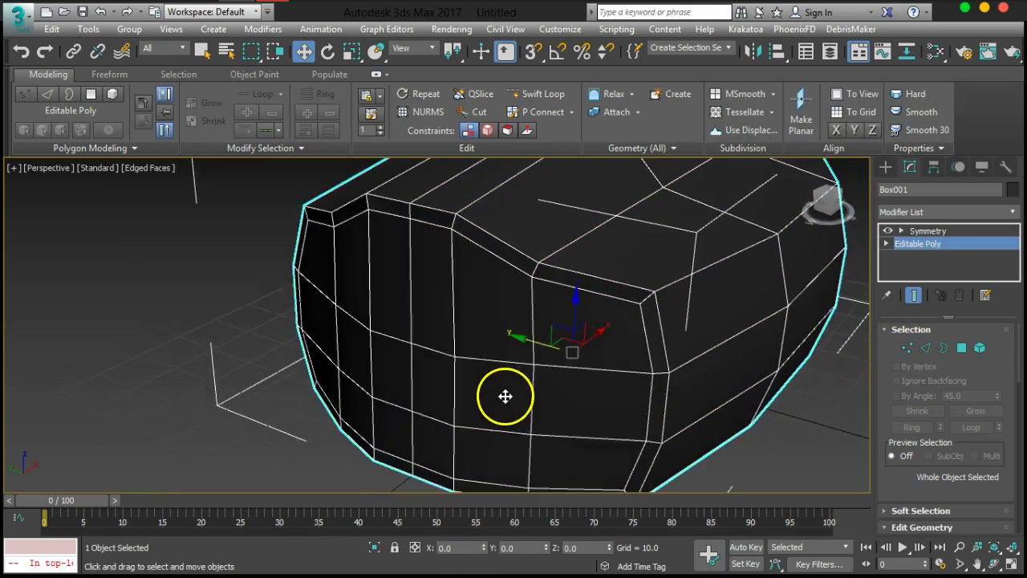
pyautogui.click(962, 347)
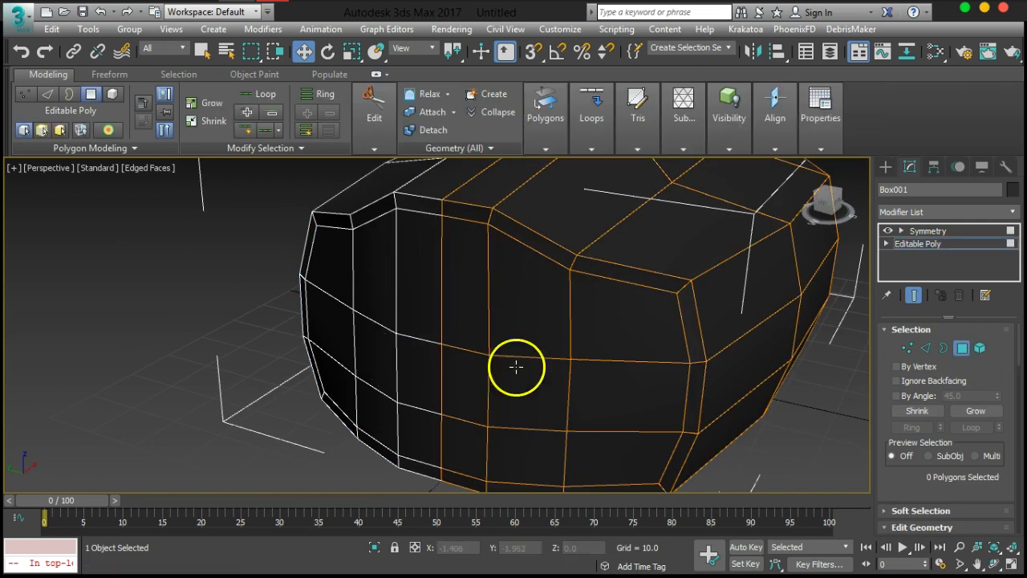
pyautogui.click(914, 295)
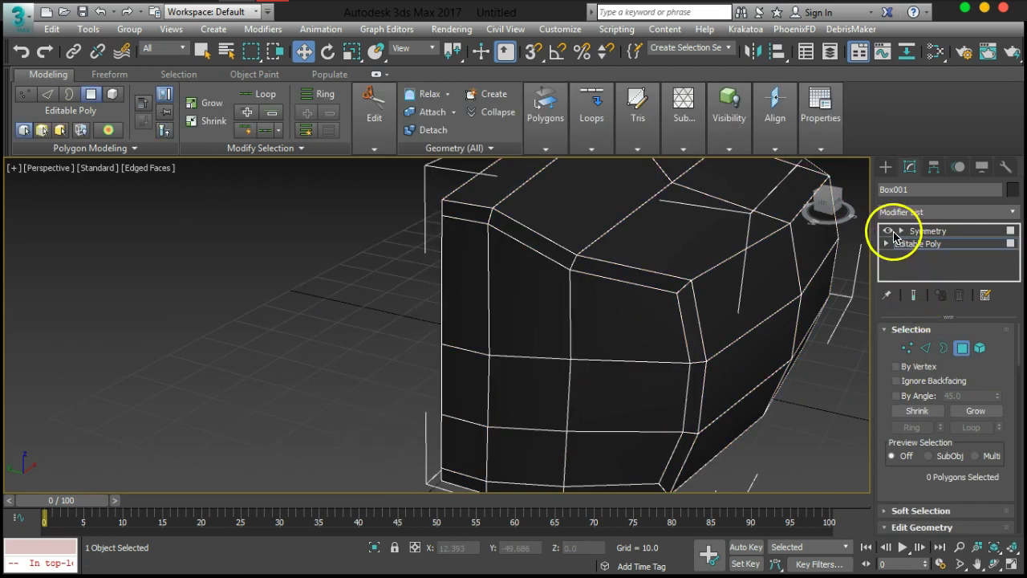
pyautogui.click(467, 283)
pyautogui.moveTo(616, 347); pyautogui.dragTo(589, 310, button='middle')
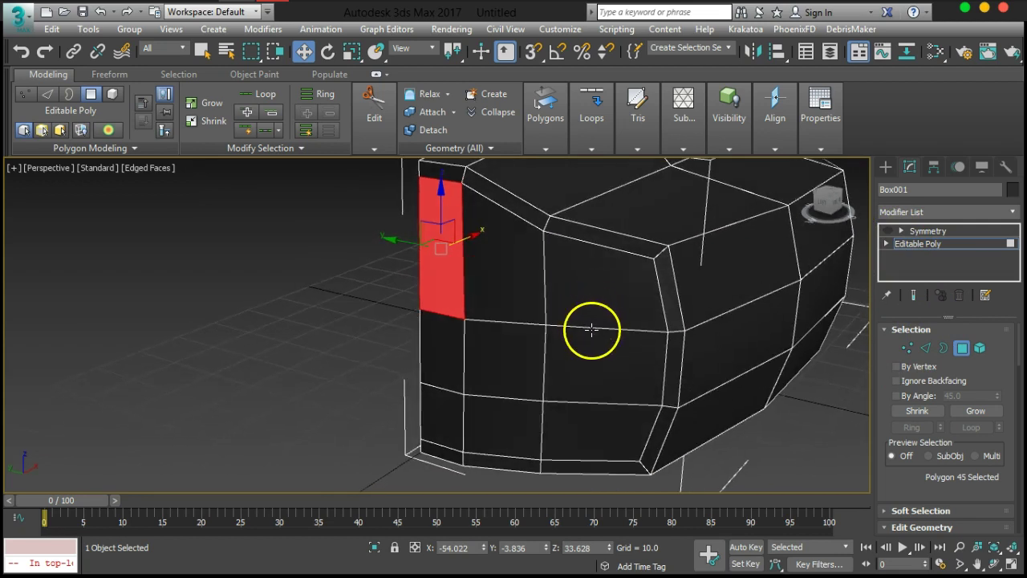
pyautogui.keyDown('ctrl'); pyautogui.click(525, 300); pyautogui.keyUp('ctrl')
pyautogui.keyDown('ctrl'); pyautogui.click(578, 313); pyautogui.keyUp('ctrl')
pyautogui.keyDown('ctrl'); pyautogui.click(581, 351); pyautogui.keyUp('ctrl')
pyautogui.keyDown('ctrl'); pyautogui.click(526, 361); pyautogui.keyUp('ctrl')
pyautogui.keyDown('ctrl'); pyautogui.click(449, 367); pyautogui.keyUp('ctrl')
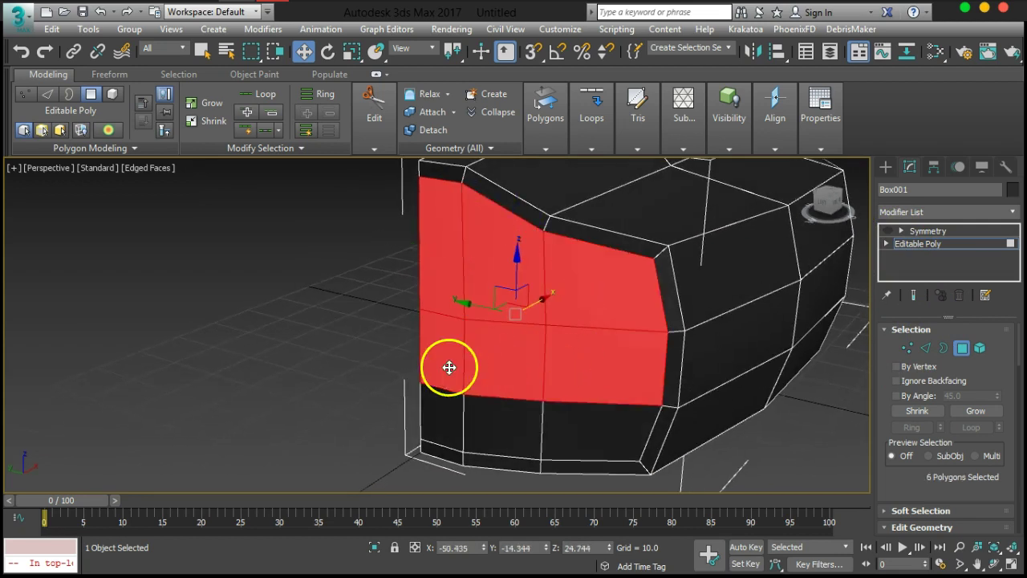
pyautogui.keyDown('ctrl'); pyautogui.click(514, 425); pyautogui.keyUp('ctrl')
pyautogui.keyDown('ctrl'); pyautogui.click(565, 424); pyautogui.keyUp('ctrl')
pyautogui.keyDown('ctrl'); pyautogui.click(458, 417); pyautogui.keyUp('ctrl')
pyautogui.moveTo(565, 379); pyautogui.dragTo(519, 384, button='middle')
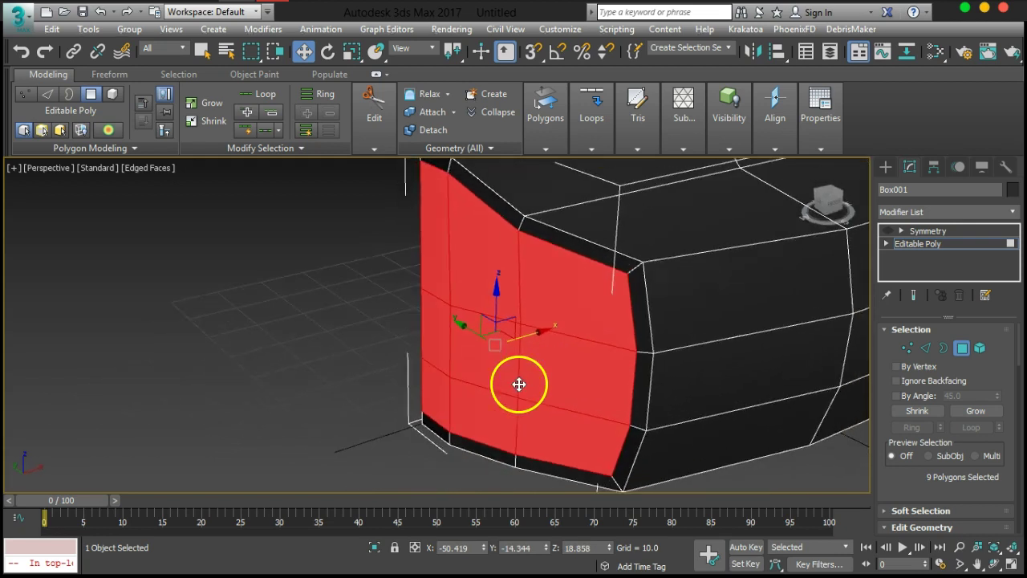
# - Extrude the nine selected end-face polygons inward with a height of about -10.17
pyautogui.keyDown('alt'); pyautogui.moveTo(585, 334); pyautogui.dragTo(487, 329, button='middle'); pyautogui.keyUp('alt')
pyautogui.moveTo(640, 379); pyautogui.dragTo(638, 372, button='middle')
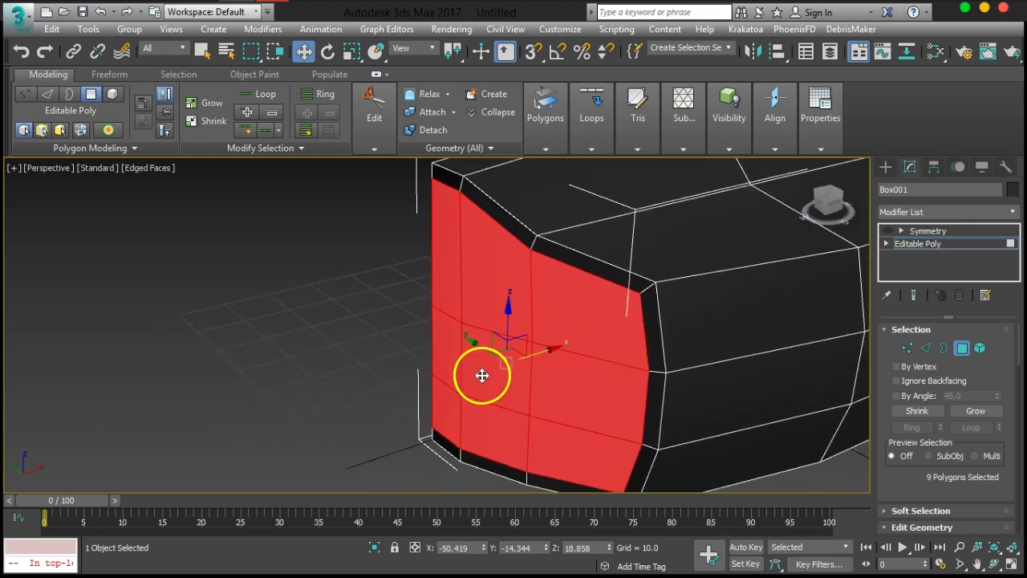
pyautogui.scroll(-10, 927, 417)
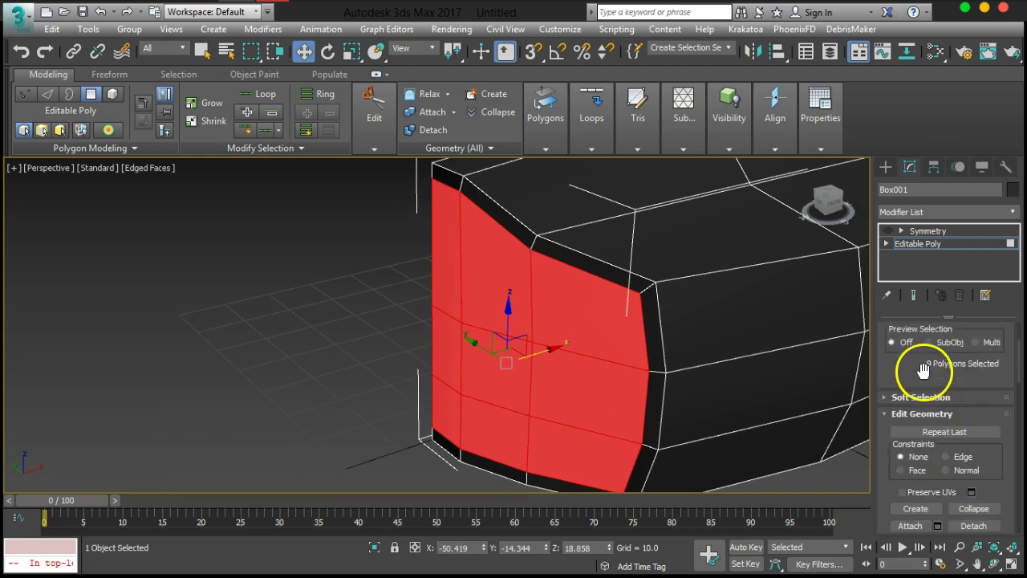
pyautogui.scroll(-6, 923, 369)
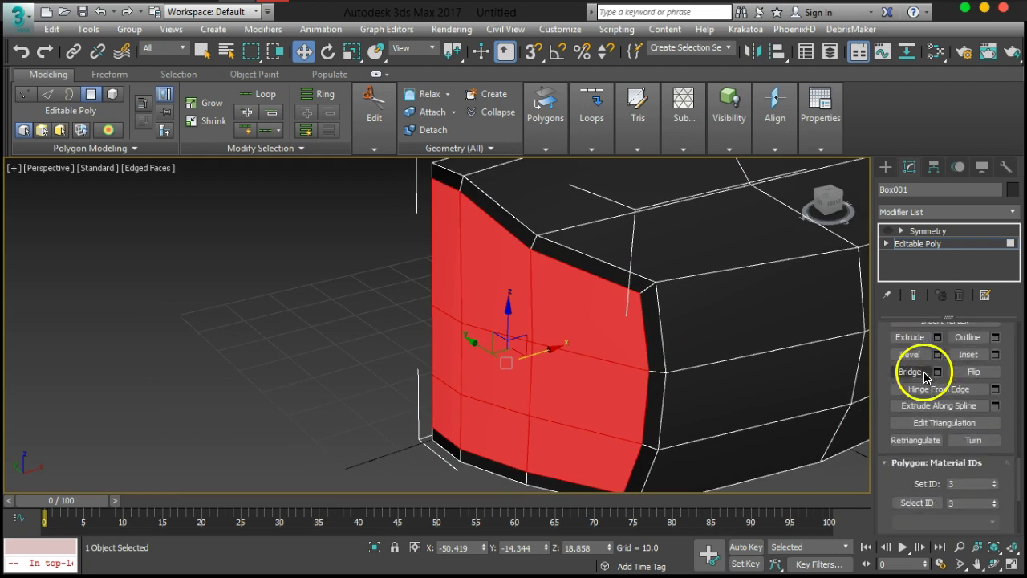
pyautogui.click(937, 382)
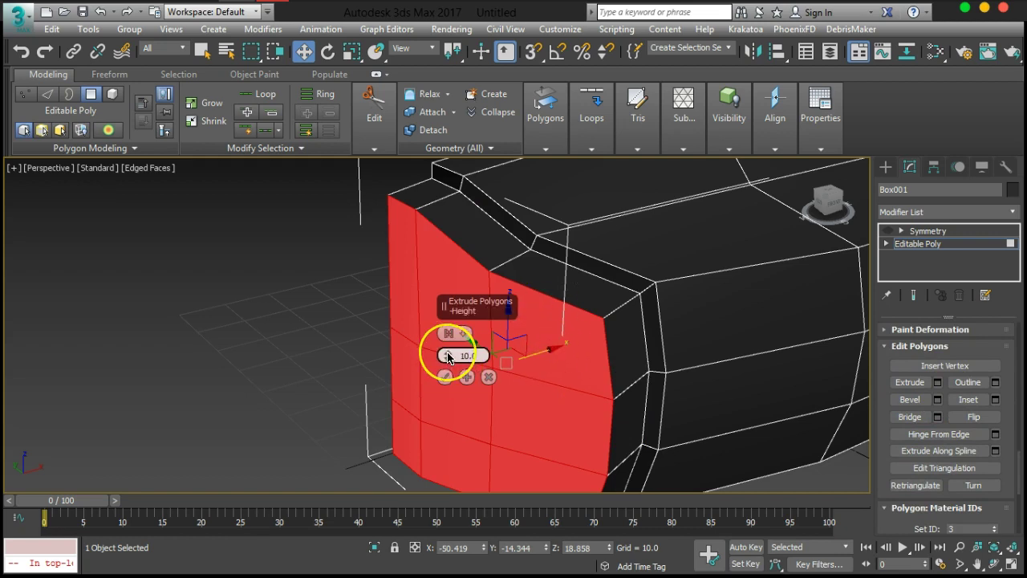
pyautogui.moveTo(448, 357); pyautogui.dragTo(476, 459)
pyautogui.keyDown('alt'); pyautogui.moveTo(354, 413); pyautogui.dragTo(513, 426, button='middle'); pyautogui.keyUp('alt')
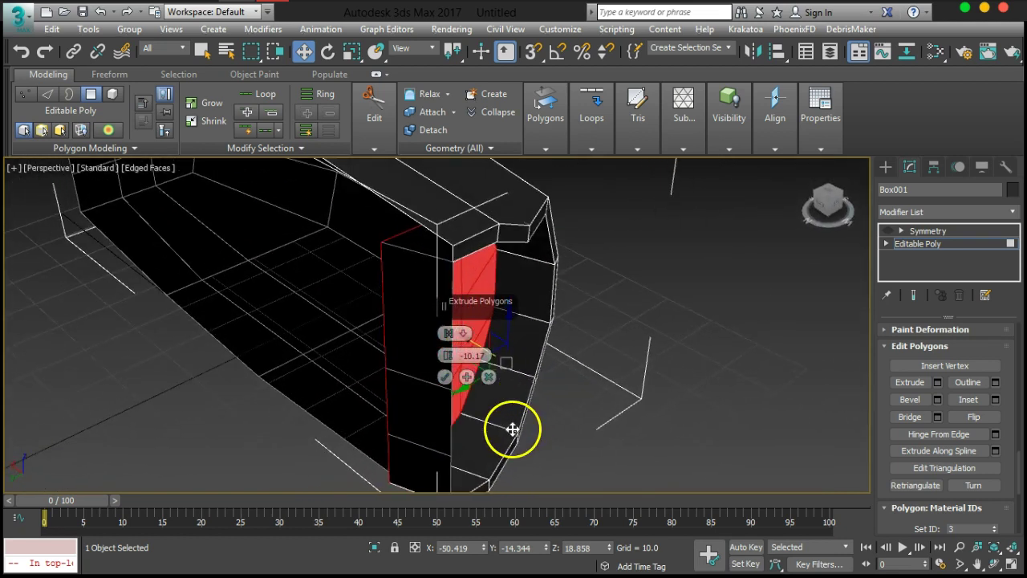
pyautogui.keyDown('alt'); pyautogui.moveTo(379, 353); pyautogui.dragTo(631, 386, button='middle'); pyautogui.keyUp('alt')
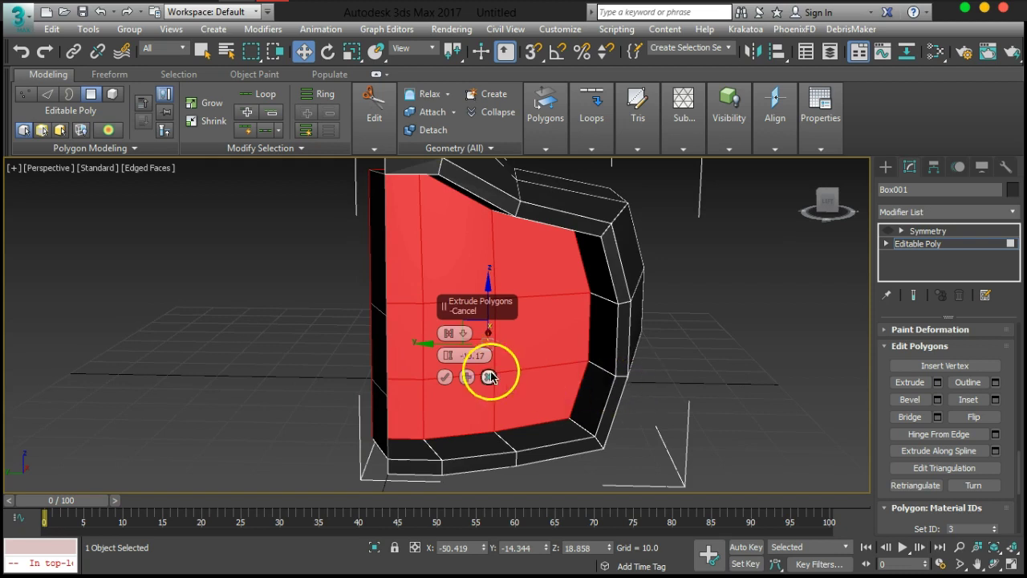
pyautogui.click(444, 378)
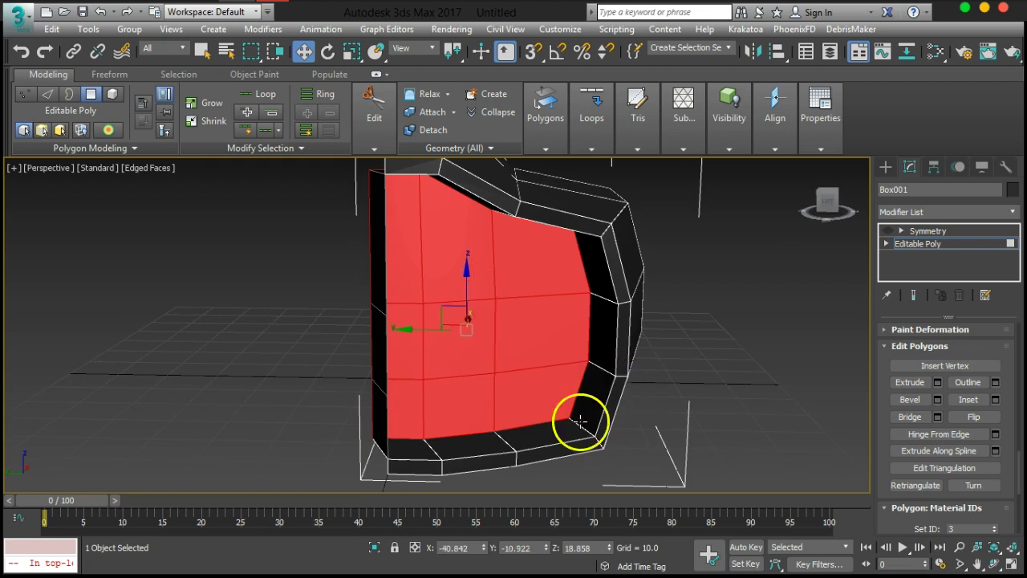
# - Inset the recessed end-face polygons by 2.297
pyautogui.click(995, 400)
pyautogui.keyDown('alt'); pyautogui.moveTo(532, 309); pyautogui.dragTo(477, 344, button='middle'); pyautogui.keyUp('alt')
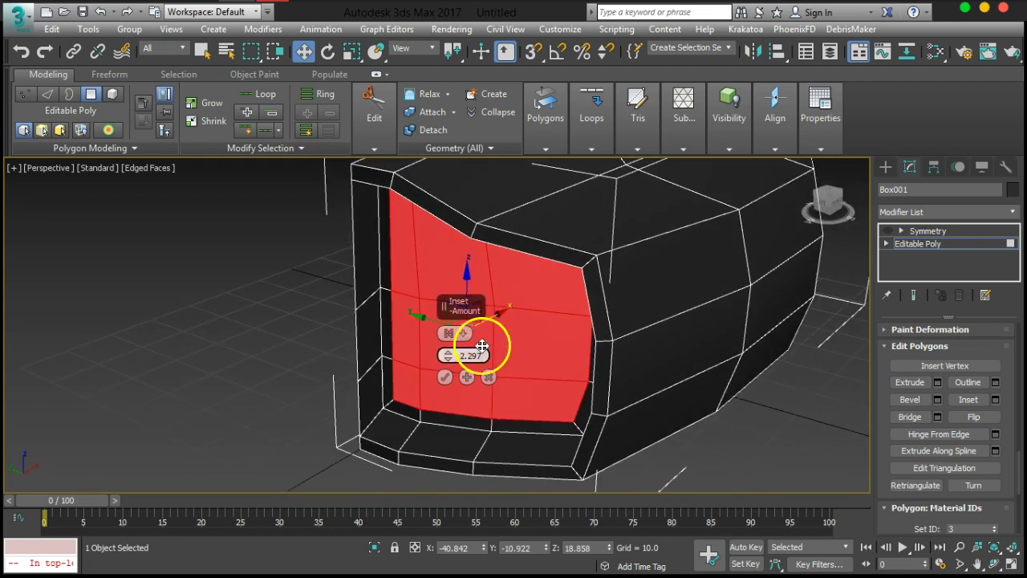
pyautogui.click(446, 377)
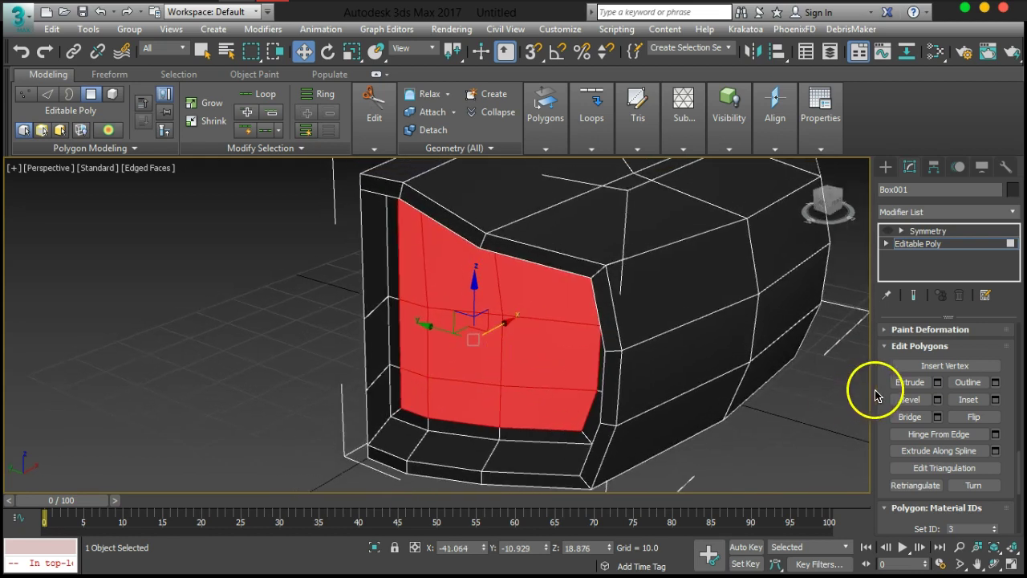
# - Extrude the inset polygons back outward with a height of about 5.1
pyautogui.click(937, 384)
pyautogui.keyDown('alt'); pyautogui.moveTo(500, 360); pyautogui.dragTo(504, 341, button='middle'); pyautogui.keyUp('alt')
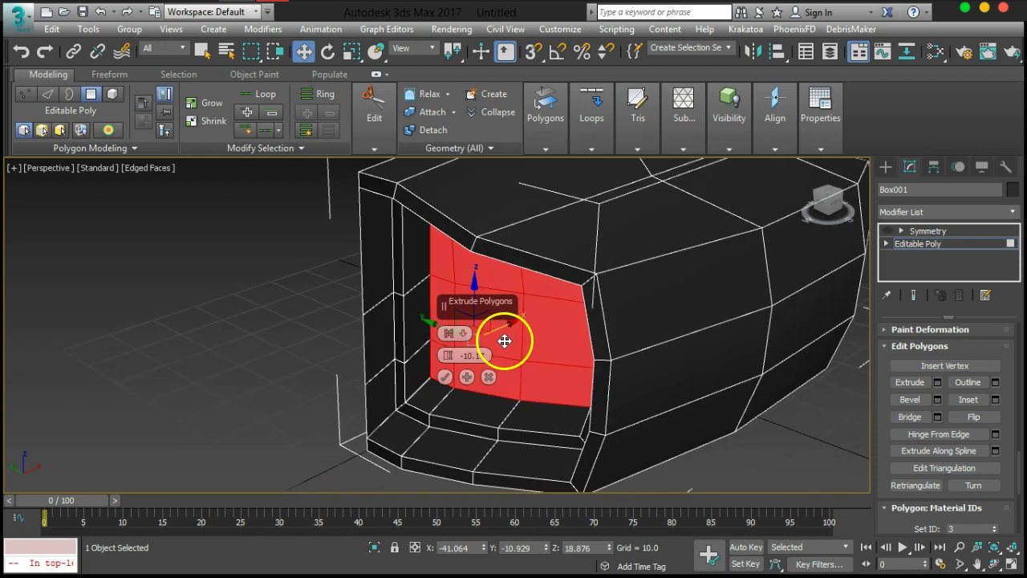
pyautogui.moveTo(448, 355); pyautogui.dragTo(448, 274)
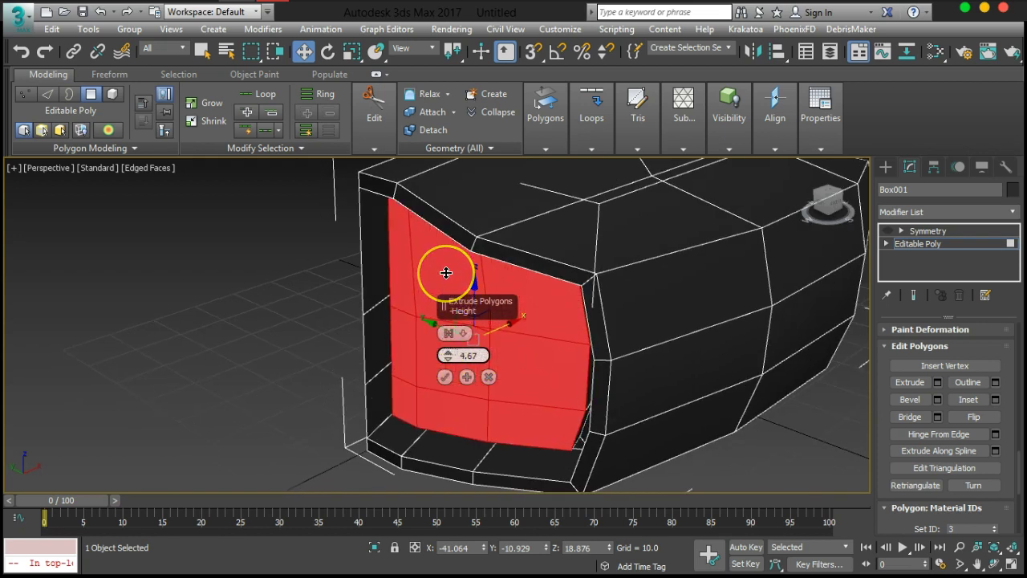
pyautogui.moveTo(447, 273); pyautogui.dragTo(445, 271)
pyautogui.keyDown('alt'); pyautogui.moveTo(473, 293); pyautogui.dragTo(489, 369, button='middle'); pyautogui.keyUp('alt')
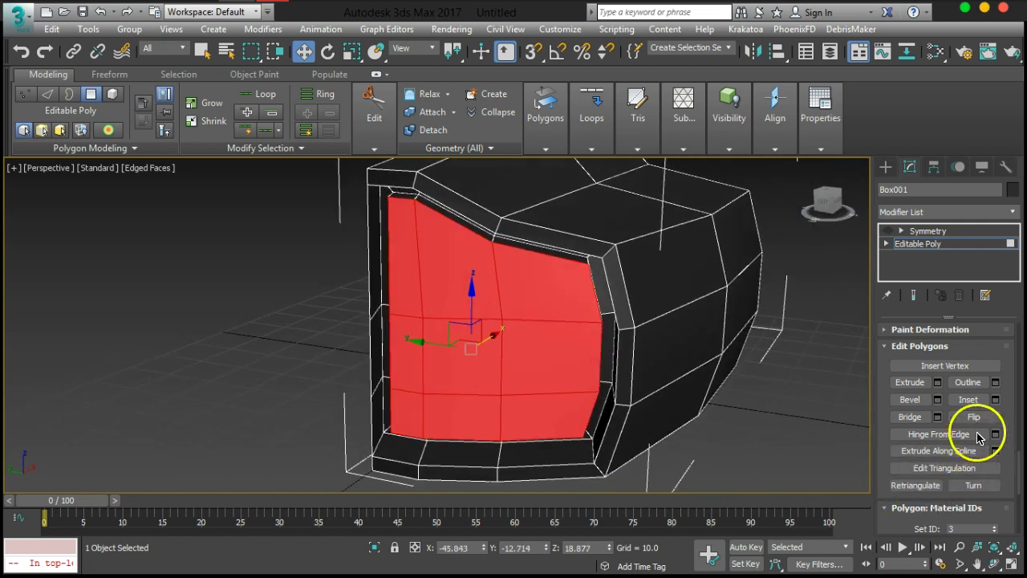
# - Inset the raised end-face polygons again by a slightly smaller amount than the previous inset
pyautogui.click(995, 399)
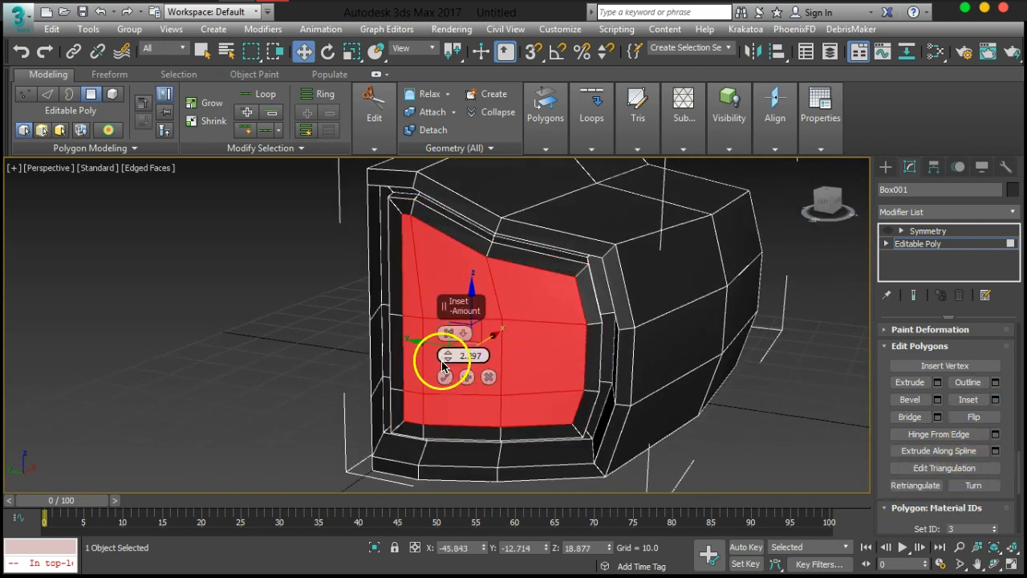
pyautogui.moveTo(450, 355); pyautogui.dragTo(451, 359)
pyautogui.click(445, 376)
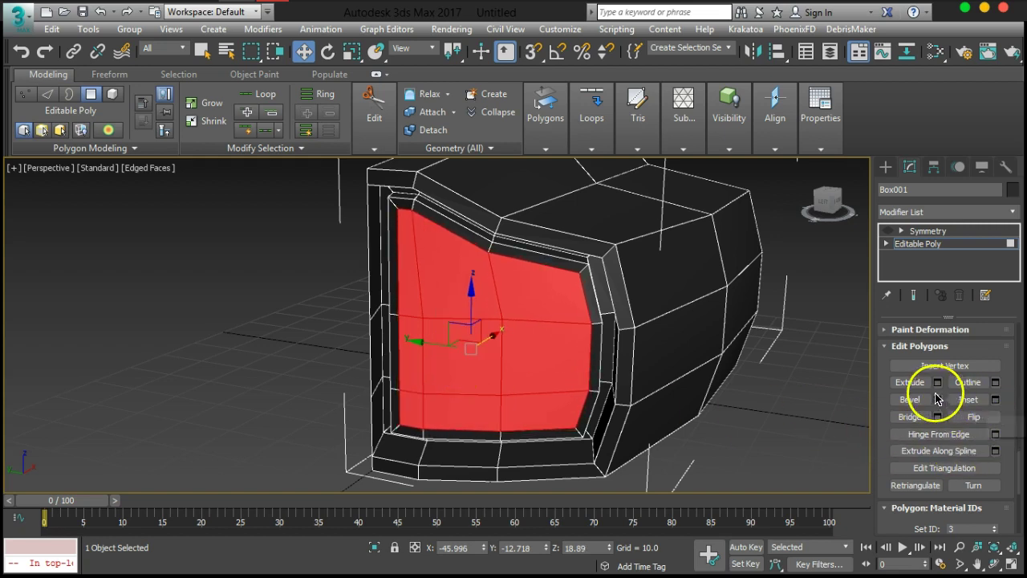
# - Extrude the innermost end-face polygons inward along Local Normal with a height of about -7.72
pyautogui.click(937, 383)
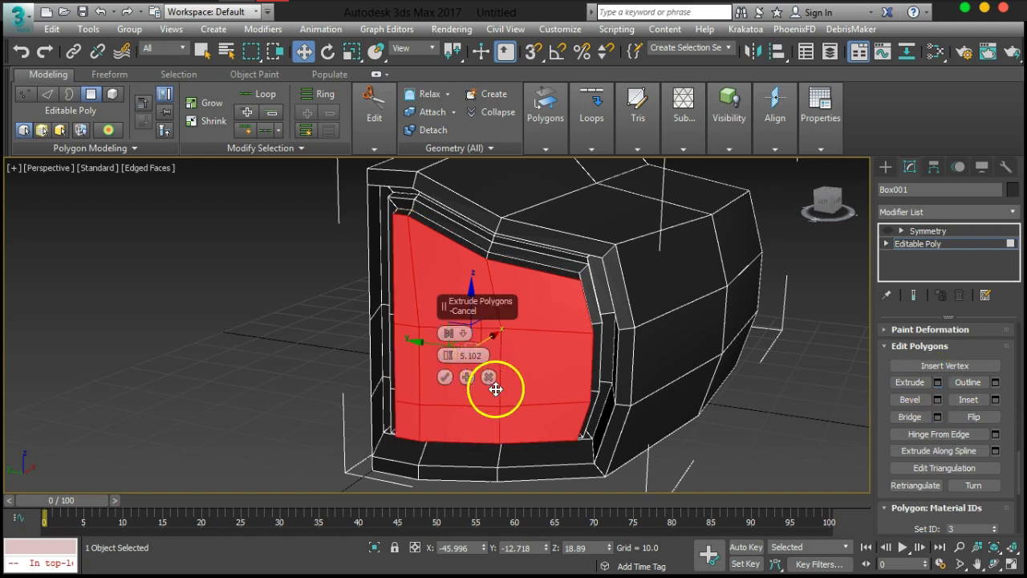
pyautogui.moveTo(450, 358); pyautogui.dragTo(497, 436)
pyautogui.keyDown('alt'); pyautogui.moveTo(497, 436); pyautogui.dragTo(523, 381, button='middle'); pyautogui.keyUp('alt')
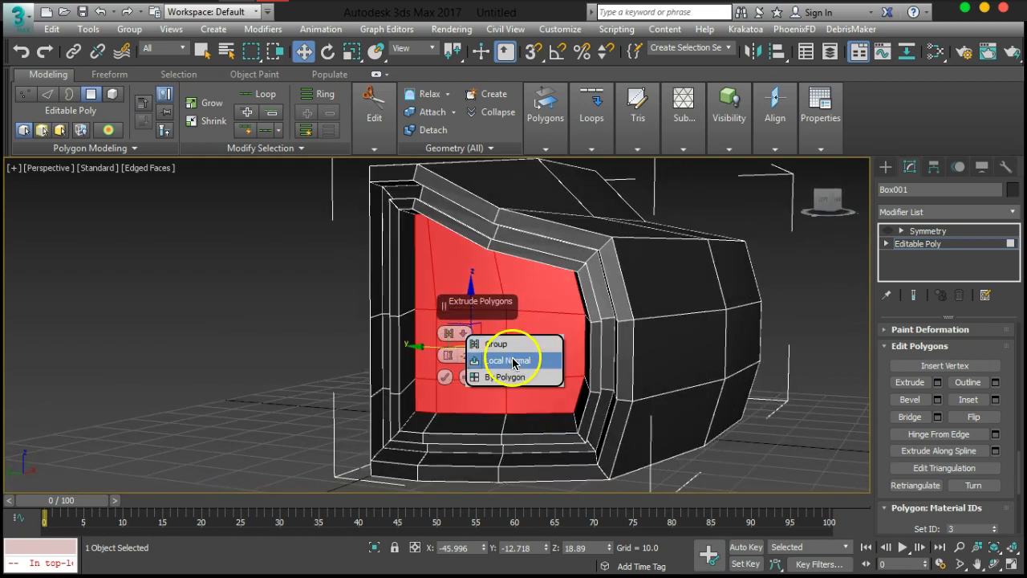
pyautogui.click(513, 362)
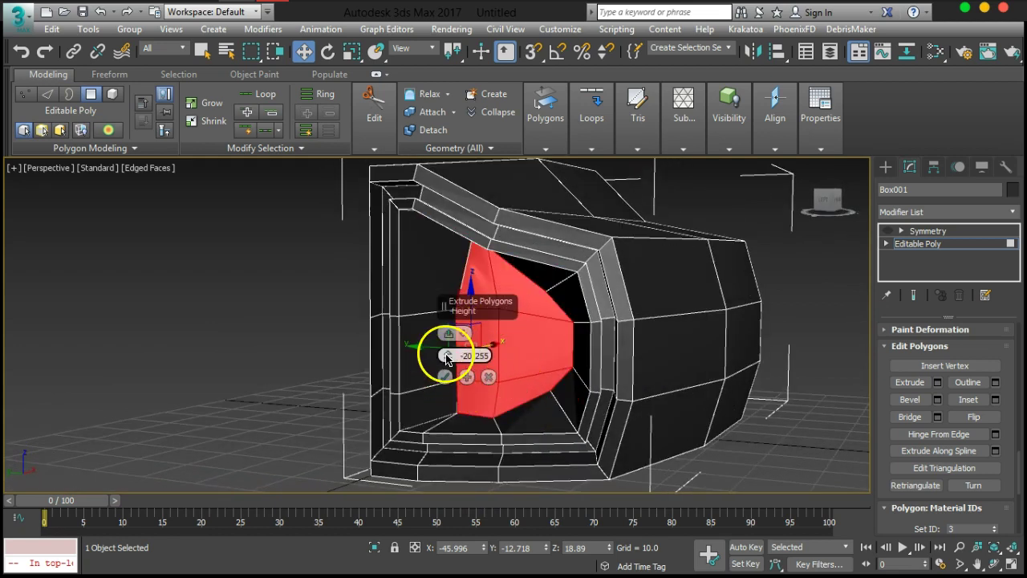
pyautogui.moveTo(445, 354); pyautogui.dragTo(452, 280)
pyautogui.keyDown('alt'); pyautogui.moveTo(454, 287); pyautogui.dragTo(563, 317, button='middle'); pyautogui.keyUp('alt')
pyautogui.scroll(3, 562, 356)
pyautogui.scroll(-5, 431, 390)
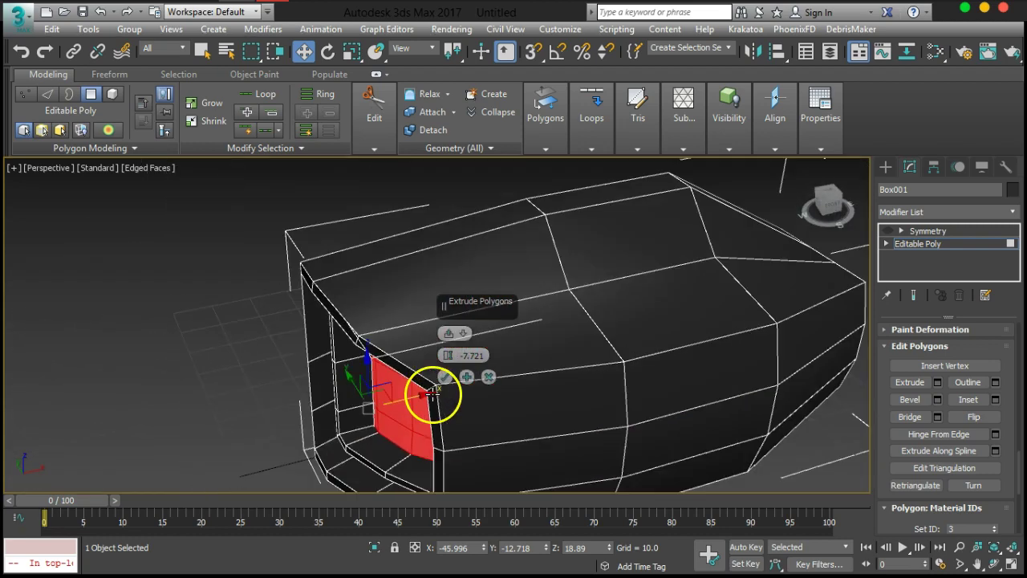
pyautogui.scroll(2, 425, 388)
pyautogui.keyDown('alt'); pyautogui.moveTo(484, 421); pyautogui.dragTo(481, 389, button='middle'); pyautogui.keyUp('alt')
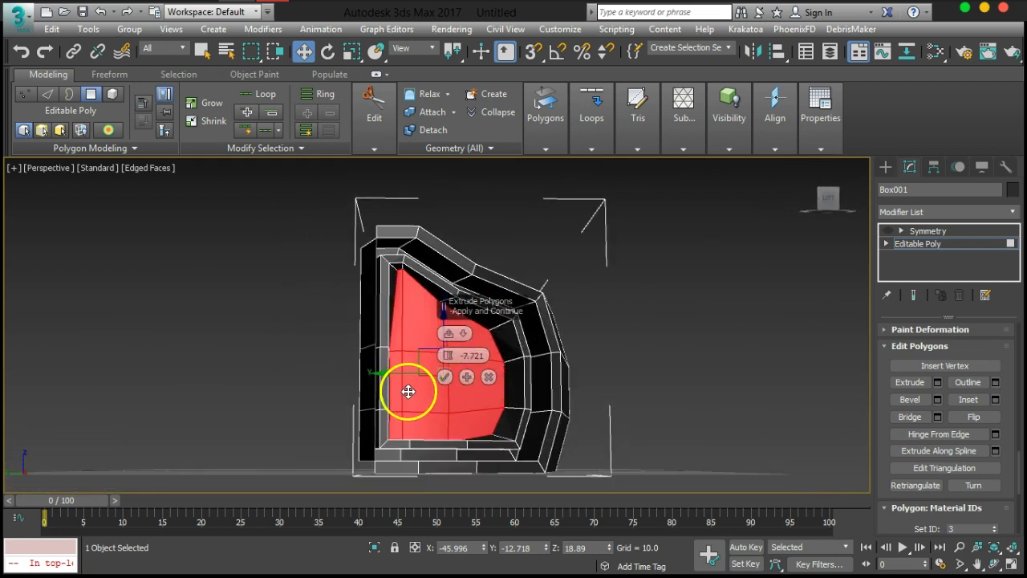
pyautogui.scroll(6, 420, 385)
pyautogui.moveTo(461, 452); pyautogui.dragTo(459, 442, button='middle')
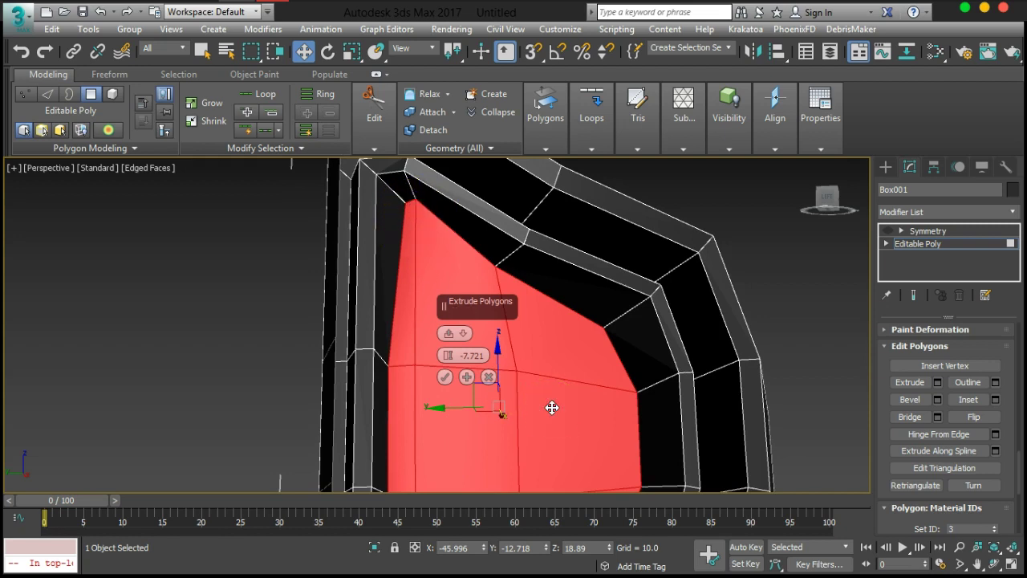
# - Delete the selected recessed polygons to open the end of the half mesh
pyautogui.keyDown('alt'); pyautogui.moveTo(498, 411); pyautogui.dragTo(845, 288, button='middle'); pyautogui.keyUp('alt')
pyautogui.press('Delete')
pyautogui.scroll(-6, 520, 390)
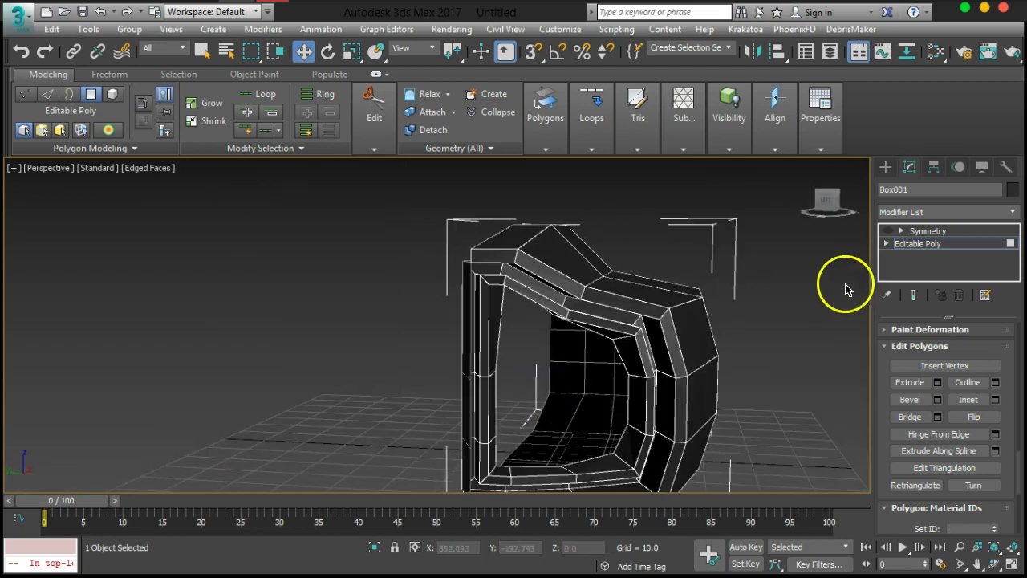
# - Show the Symmetry result to examine the centre seam of the end opening, and hide the result again
pyautogui.click(913, 295)
pyautogui.keyDown('alt'); pyautogui.moveTo(795, 309); pyautogui.dragTo(599, 296, button='middle'); pyautogui.keyUp('alt')
pyautogui.scroll(6, 601, 309)
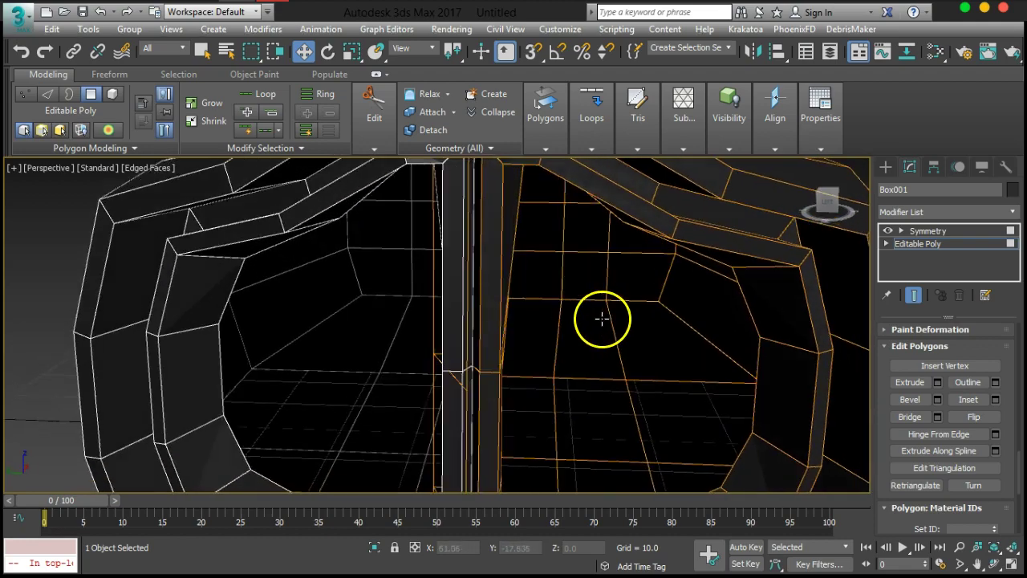
pyautogui.click(914, 295)
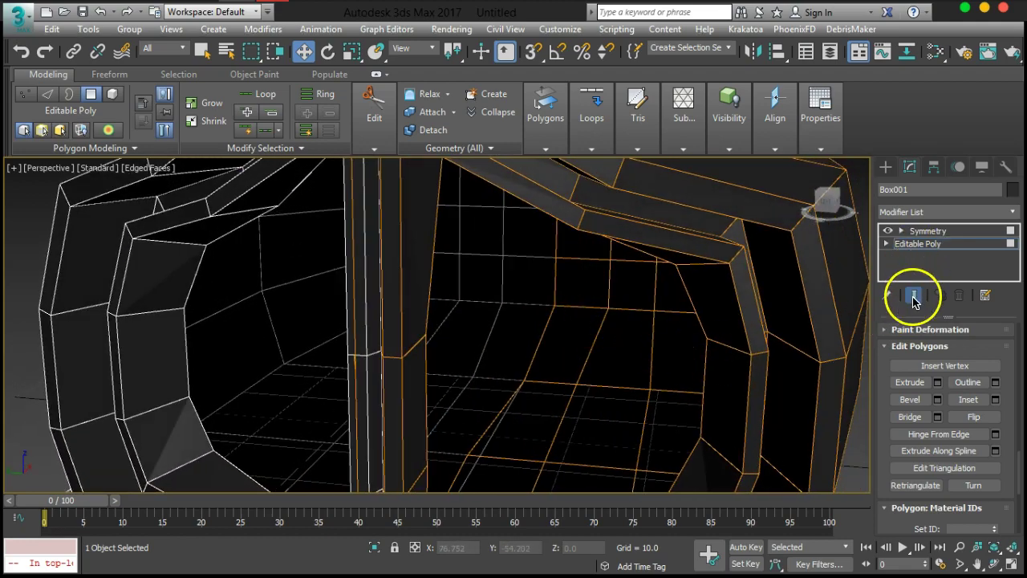
pyautogui.click(889, 230)
pyautogui.keyDown('alt'); pyautogui.moveTo(655, 324); pyautogui.dragTo(418, 366, button='middle'); pyautogui.keyUp('alt')
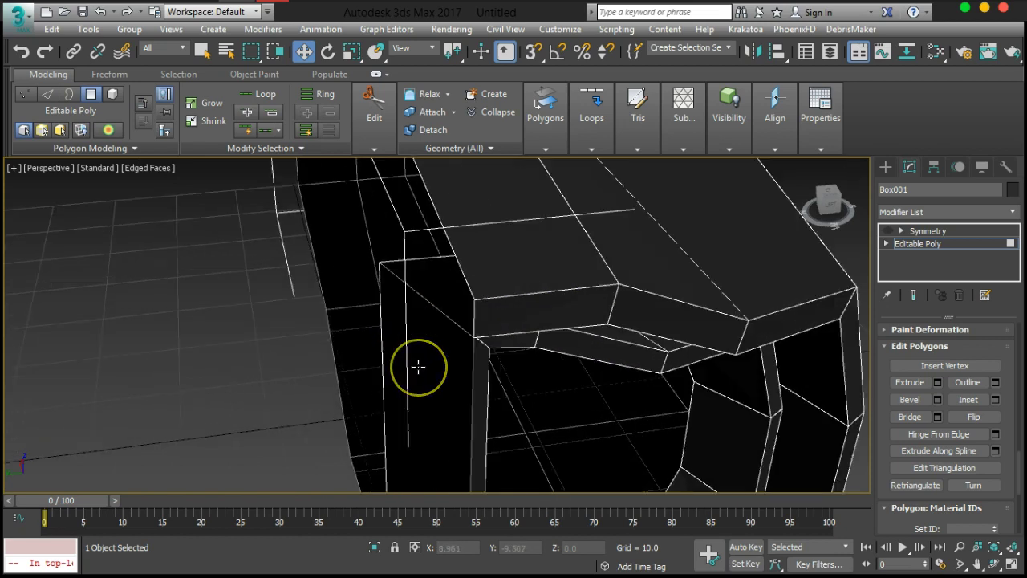
# - Clear the polygon selection and show the mirrored Symmetry result while editing the base mesh
pyautogui.click(409, 319)
pyautogui.scroll(-4, 428, 360)
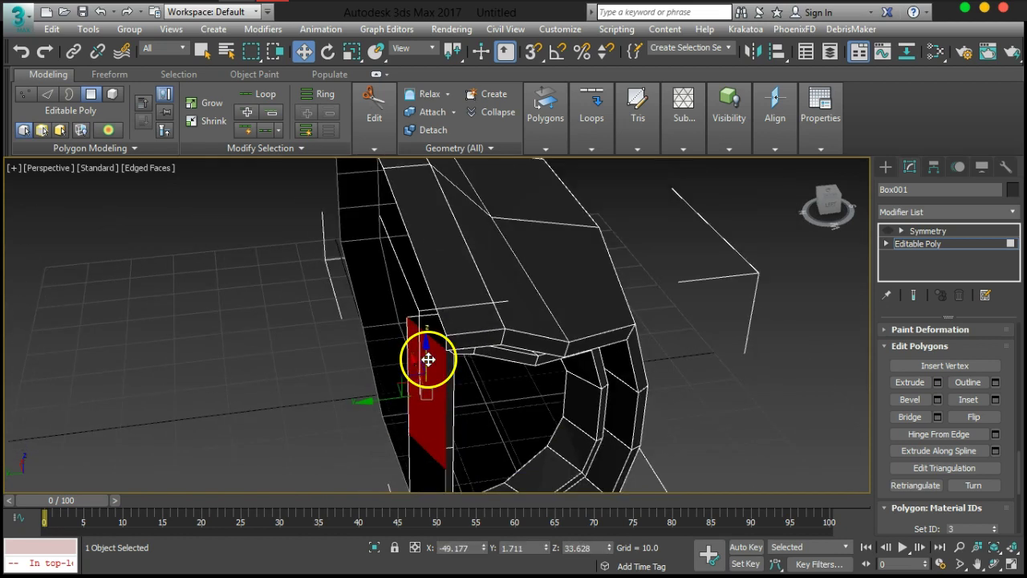
pyautogui.click(762, 353)
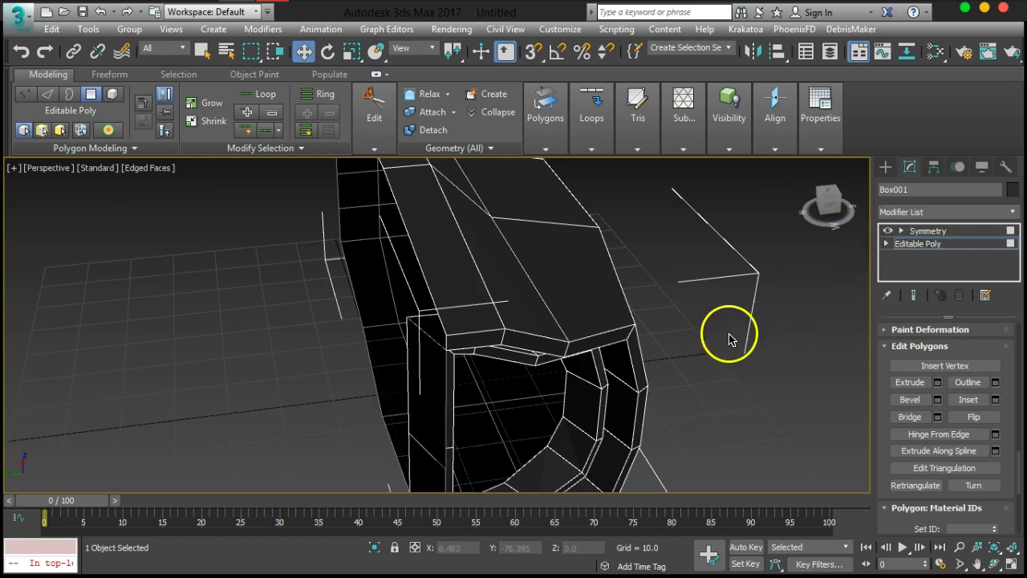
pyautogui.click(913, 294)
pyautogui.scroll(5, 449, 331)
pyautogui.keyDown('alt'); pyautogui.moveTo(450, 331); pyautogui.dragTo(531, 369, button='middle'); pyautogui.keyUp('alt')
pyautogui.scroll(-5, 413, 371)
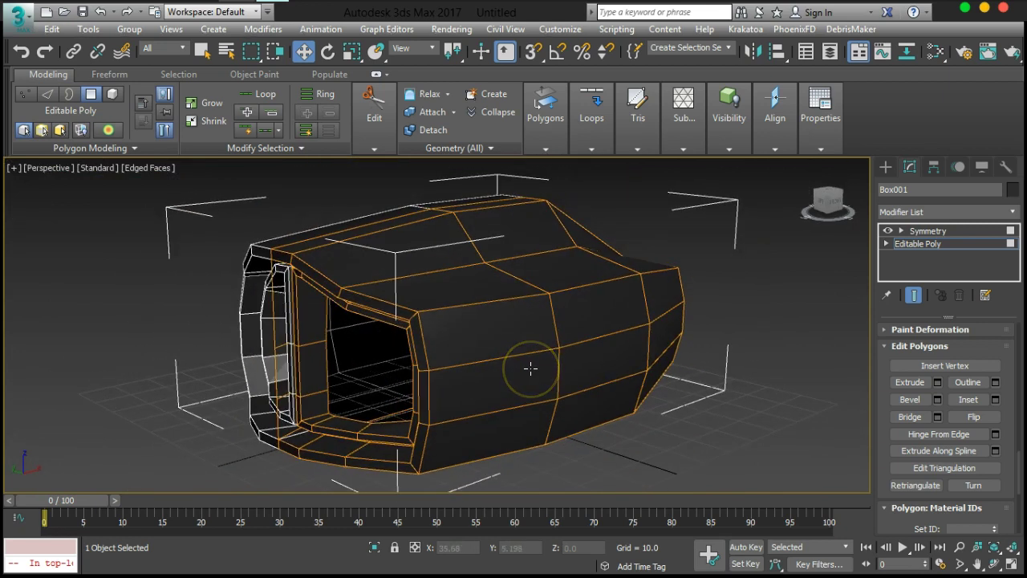
# - Apply a TurboSmooth modifier above Symmetry in the modifier stack
pyautogui.click(927, 232)
pyautogui.click(923, 212)
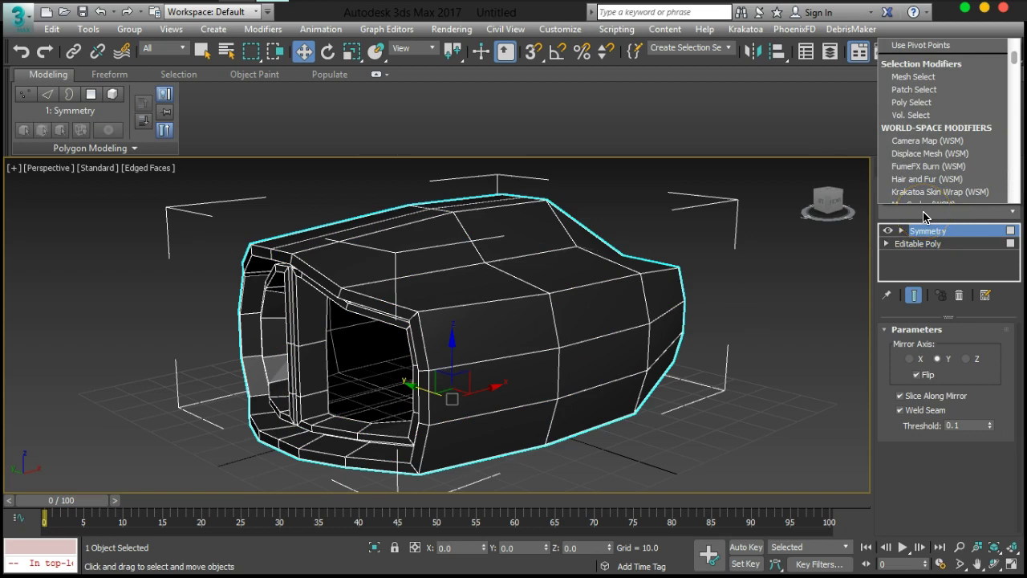
pyautogui.write('tu')
pyautogui.scroll(-1, 924, 88)
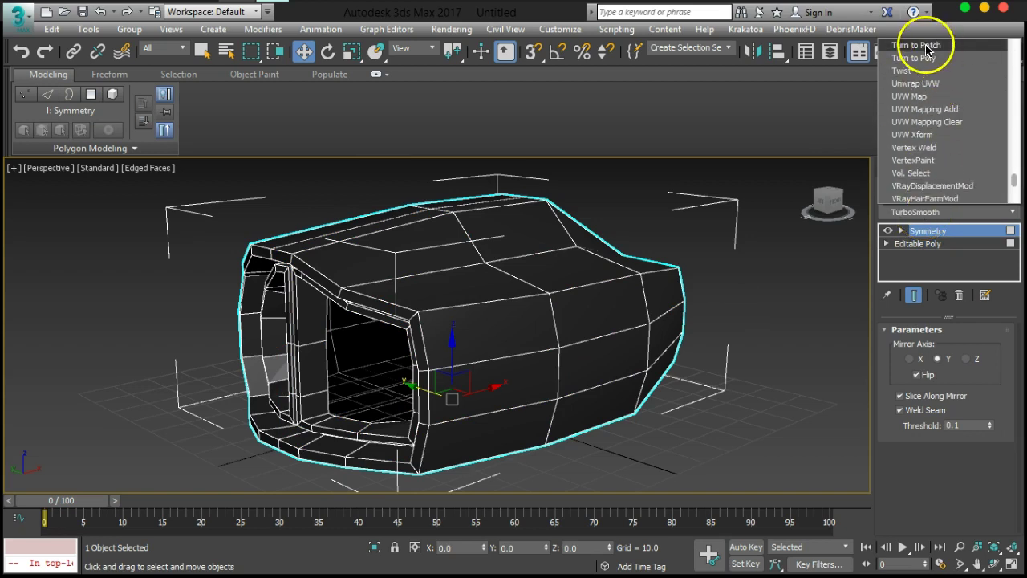
pyautogui.scroll(3, 927, 88)
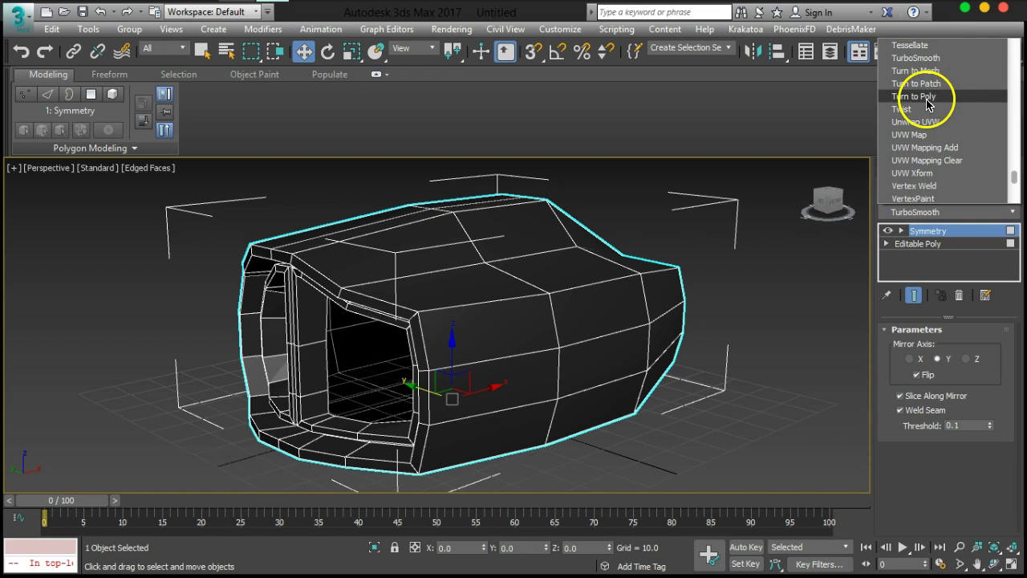
pyautogui.click(922, 60)
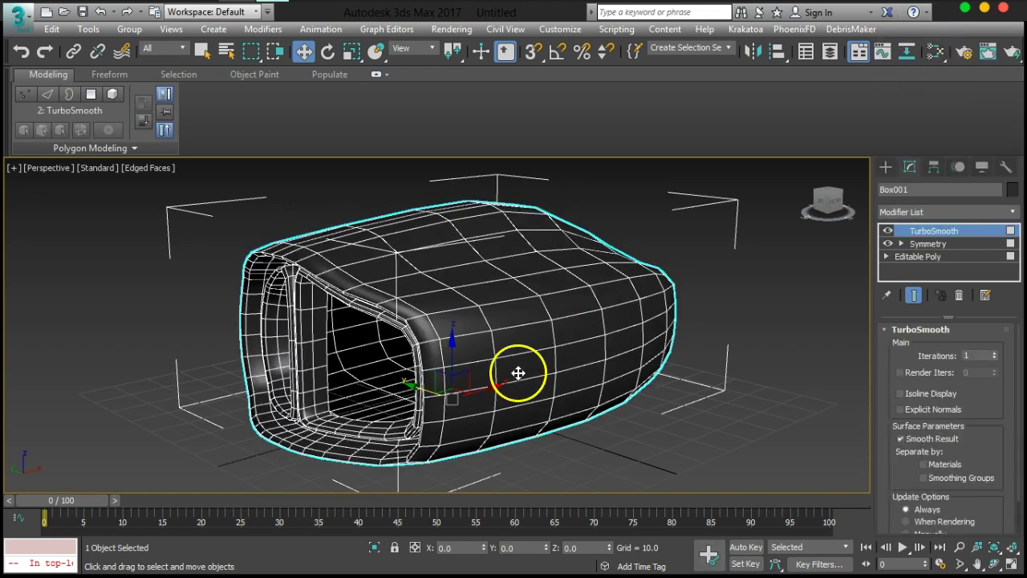
# - Set the TurboSmooth iterations to 3 and inspect the smoothed body and its end opening
pyautogui.keyDown('alt'); pyautogui.moveTo(518, 372); pyautogui.dragTo(534, 390, button='middle'); pyautogui.keyUp('alt')
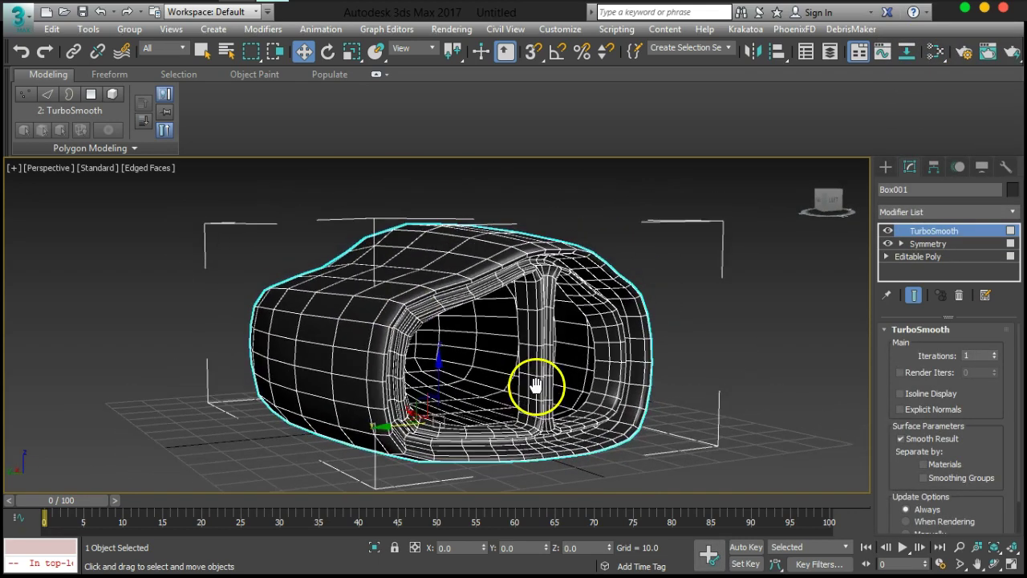
pyautogui.scroll(5, 535, 310)
pyautogui.keyDown('alt'); pyautogui.moveTo(535, 310); pyautogui.dragTo(485, 355, button='middle'); pyautogui.keyUp('alt')
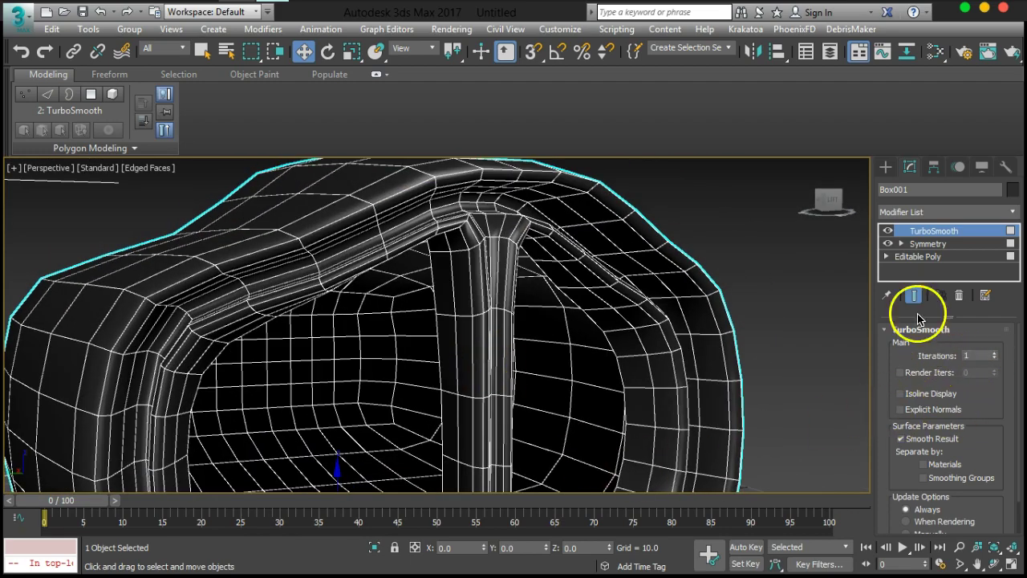
pyautogui.click(994, 354)
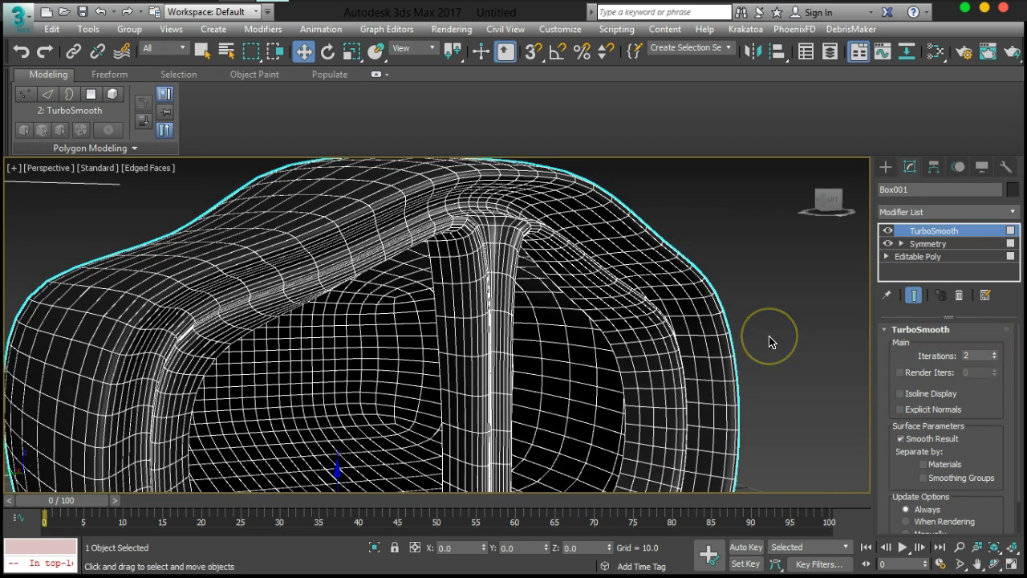
pyautogui.click(995, 354)
pyautogui.keyDown('alt'); pyautogui.moveTo(566, 306); pyautogui.dragTo(615, 334, button='middle'); pyautogui.keyUp('alt')
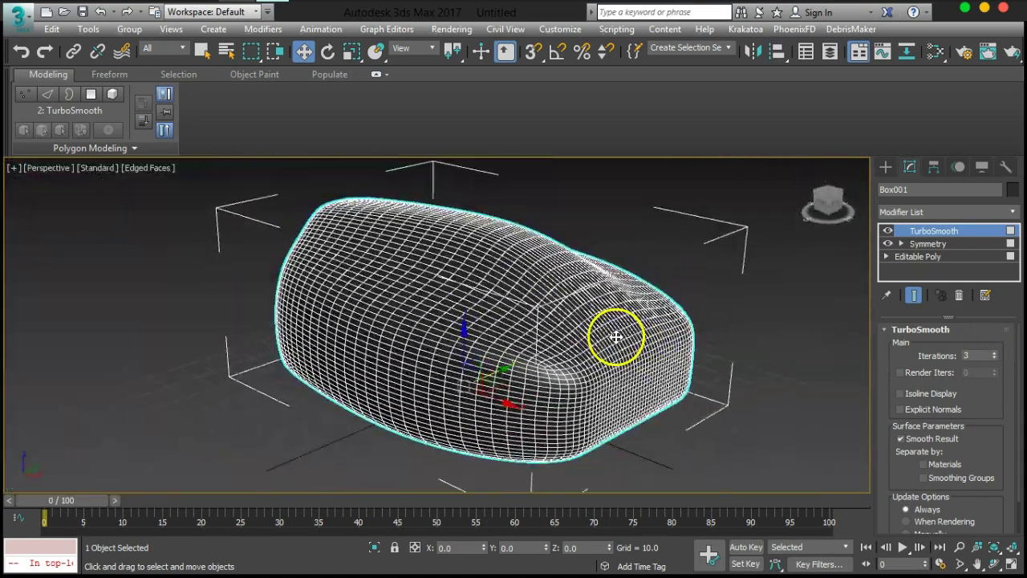
pyautogui.keyDown('alt'); pyautogui.moveTo(474, 351); pyautogui.dragTo(750, 427, button='middle'); pyautogui.keyUp('alt')
pyautogui.scroll(5, 537, 309)
pyautogui.scroll(-3, 532, 365)
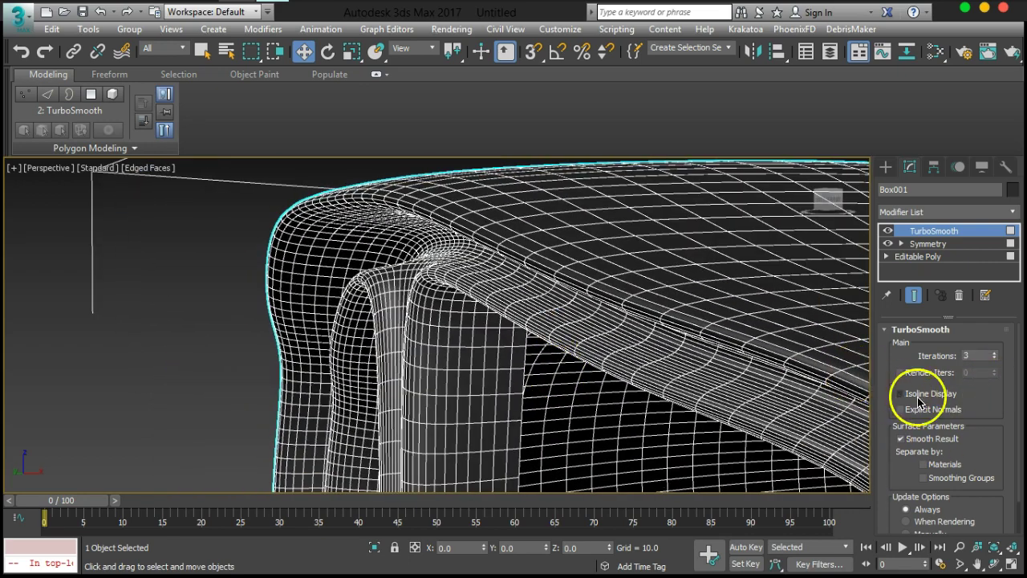
# - Enable Isoline Display for TurboSmooth and examine the end opening's rim and centre bar
pyautogui.keyDown('alt'); pyautogui.moveTo(770, 377); pyautogui.dragTo(637, 351, button='middle'); pyautogui.keyUp('alt')
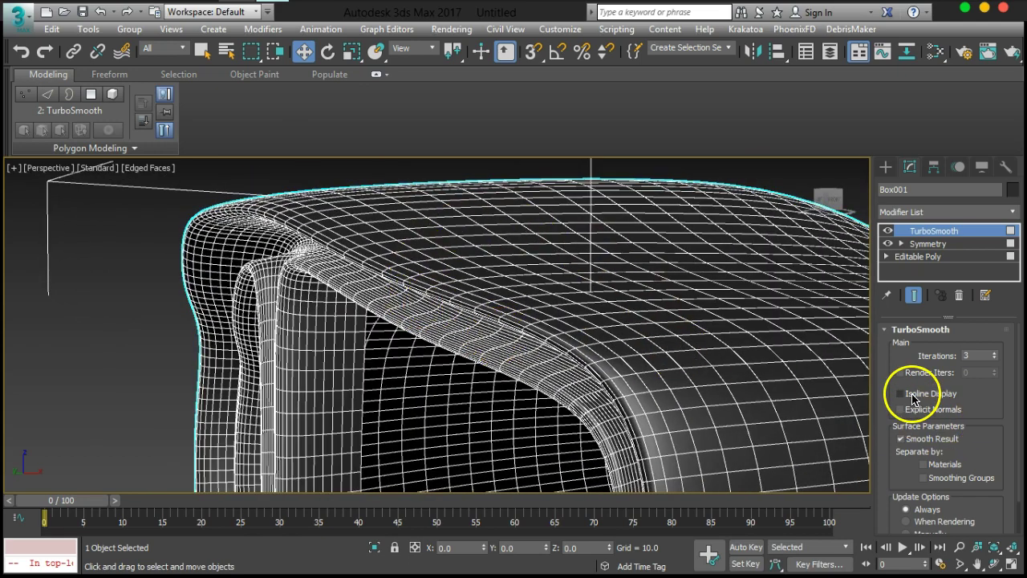
pyautogui.click(912, 395)
pyautogui.keyDown('alt'); pyautogui.moveTo(853, 401); pyautogui.dragTo(588, 349, button='middle'); pyautogui.keyUp('alt')
pyautogui.scroll(1, 588, 349)
pyautogui.scroll(1, 561, 374)
pyautogui.scroll(1, 482, 337)
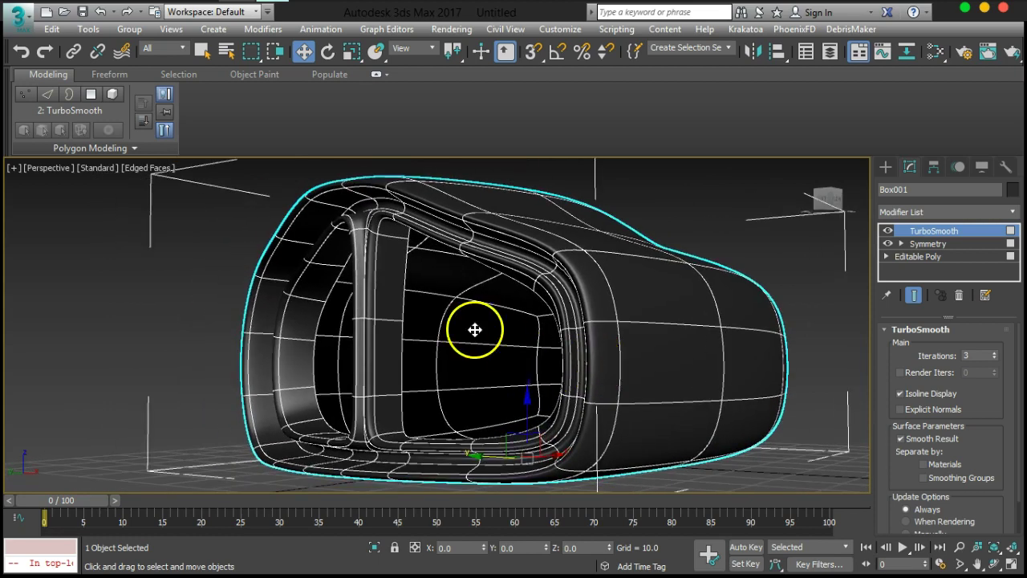
pyautogui.scroll(3, 463, 325)
pyautogui.scroll(-5, 482, 350)
pyautogui.keyDown('alt'); pyautogui.moveTo(573, 383); pyautogui.dragTo(643, 333, button='middle'); pyautogui.keyUp('alt')
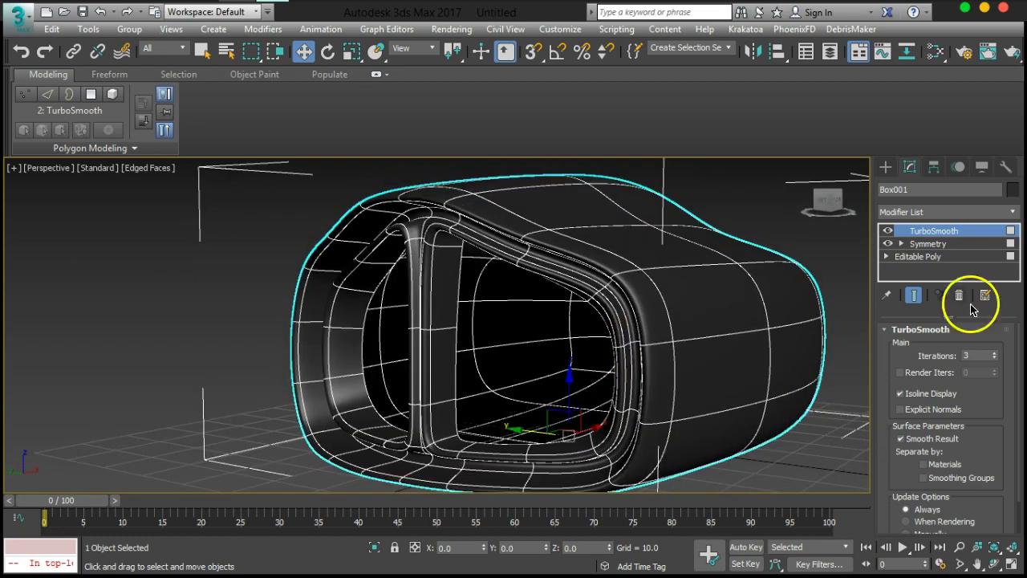
# - Disable TurboSmooth and Symmetry and return to the plain Editable Poly half mesh
pyautogui.click(888, 231)
pyautogui.click(891, 254)
pyautogui.press('4')
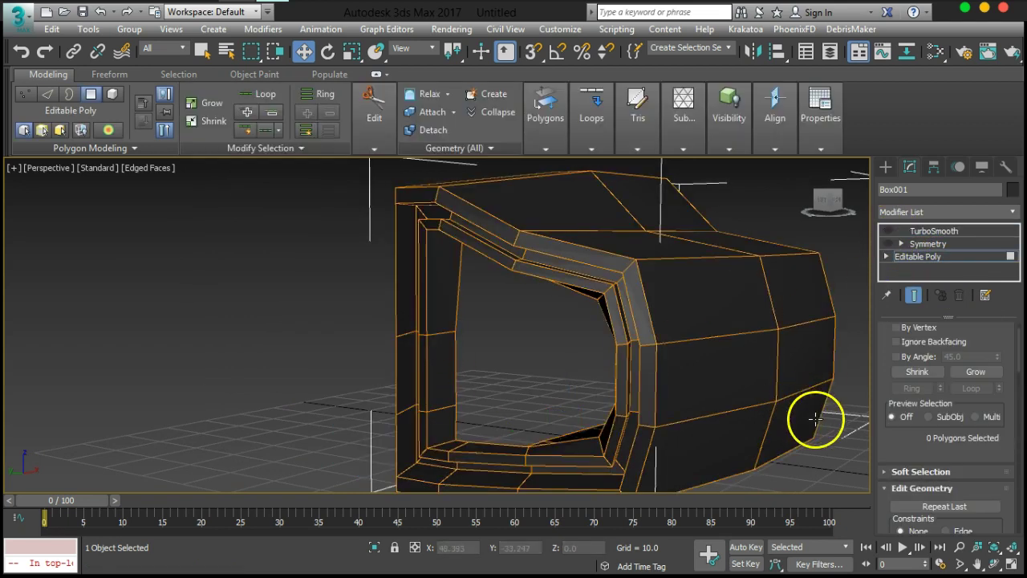
pyautogui.click(914, 296)
pyautogui.moveTo(1003, 346); pyautogui.dragTo(1003, 412)
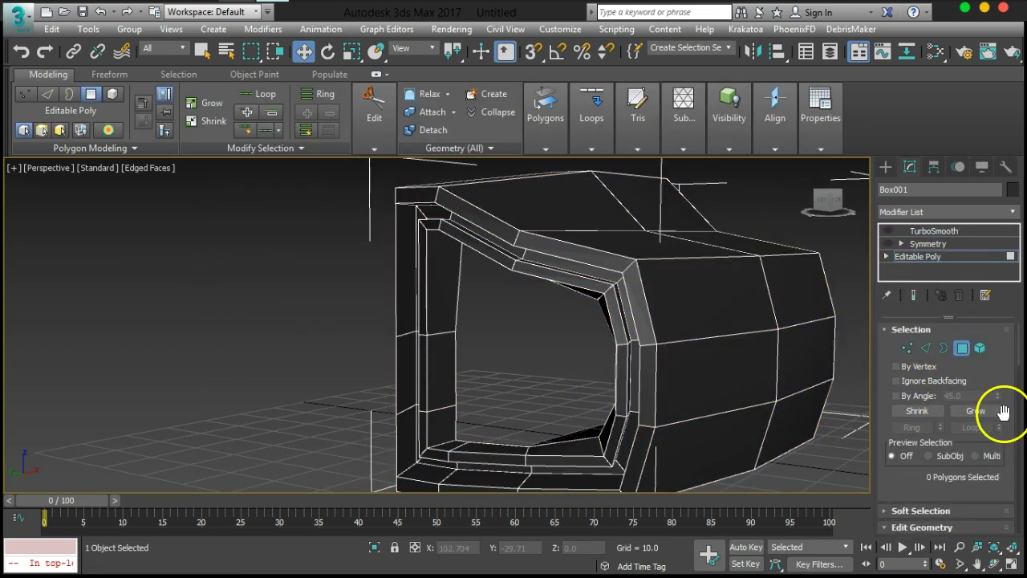
# - Select the open border at the inner edge of the recessed end opening at Border level
pyautogui.click(950, 353)
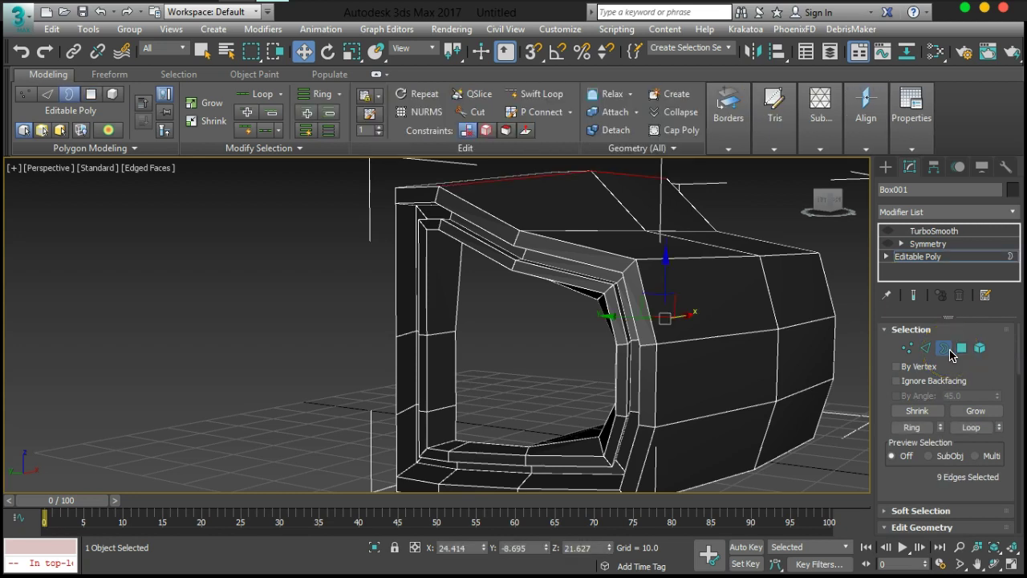
pyautogui.keyDown('alt'); pyautogui.moveTo(646, 367); pyautogui.dragTo(551, 388, button='middle'); pyautogui.keyUp('alt')
pyautogui.doubleClick(472, 369)
pyautogui.keyDown('alt'); pyautogui.moveTo(508, 475); pyautogui.dragTo(558, 374, button='middle'); pyautogui.keyUp('alt')
pyautogui.scroll(5, 554, 366)
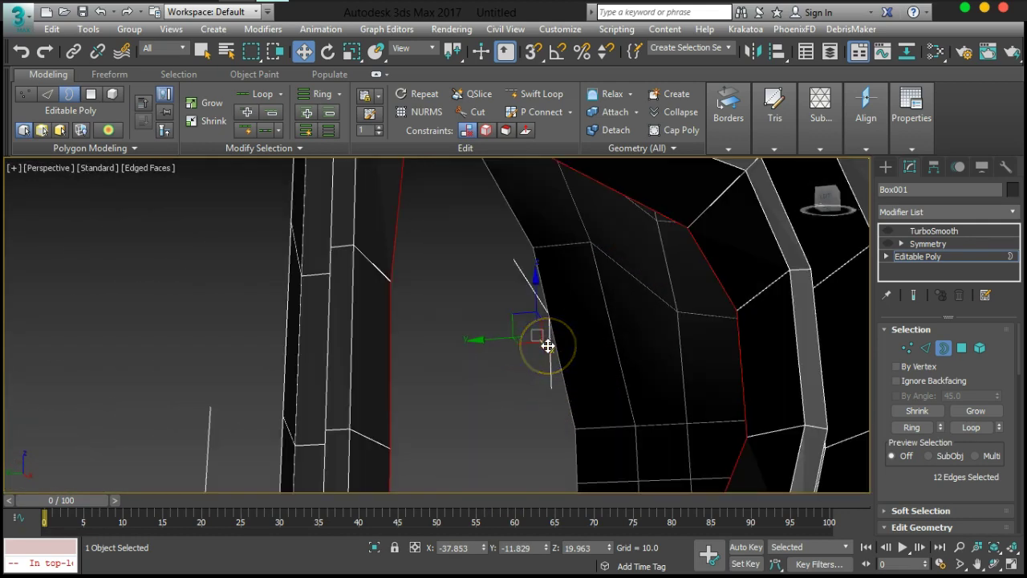
pyautogui.scroll(-5, 547, 345)
pyautogui.keyDown('alt'); pyautogui.moveTo(566, 321); pyautogui.dragTo(546, 288, button='middle'); pyautogui.keyUp('alt')
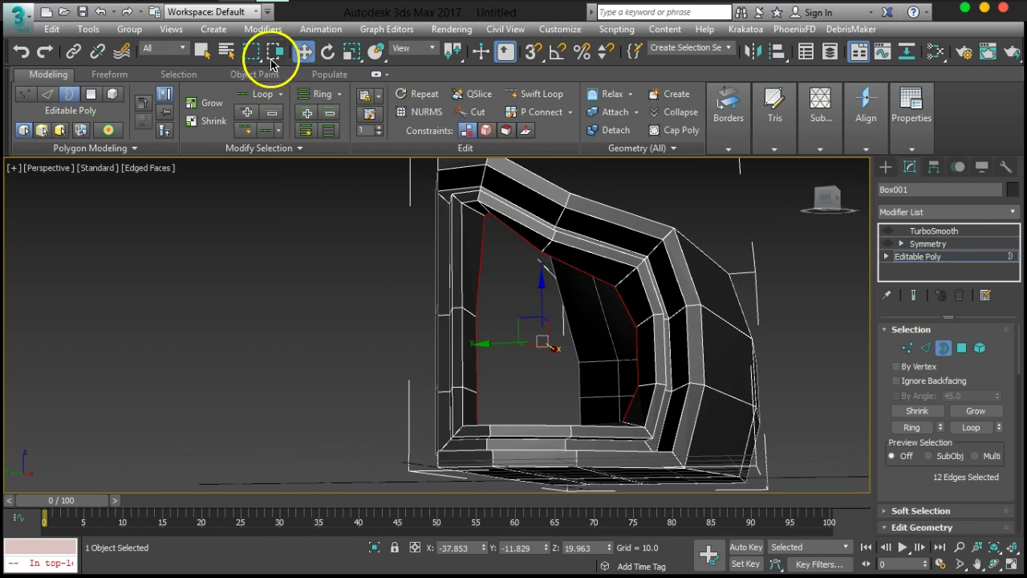
# - Extrude the selected border inward by scaling a copy uniformly to about 81%, adding a narrow ring of polygons
pyautogui.click(353, 53)
pyautogui.keyDown('alt'); pyautogui.moveTo(648, 362); pyautogui.dragTo(624, 386, button='middle'); pyautogui.keyUp('alt')
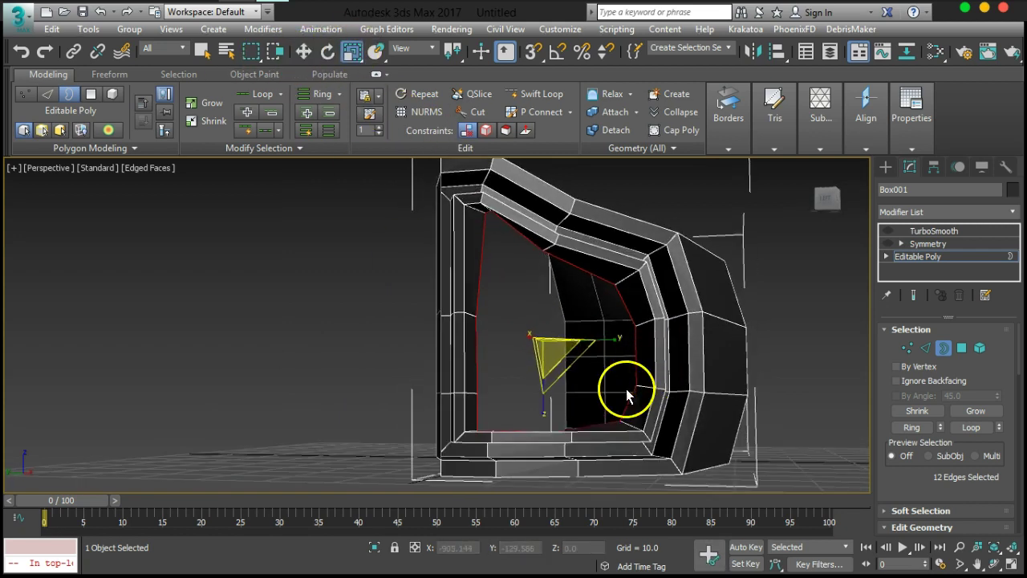
pyautogui.click(554, 356)
pyautogui.moveTo(550, 349); pyautogui.dragTo(563, 367)
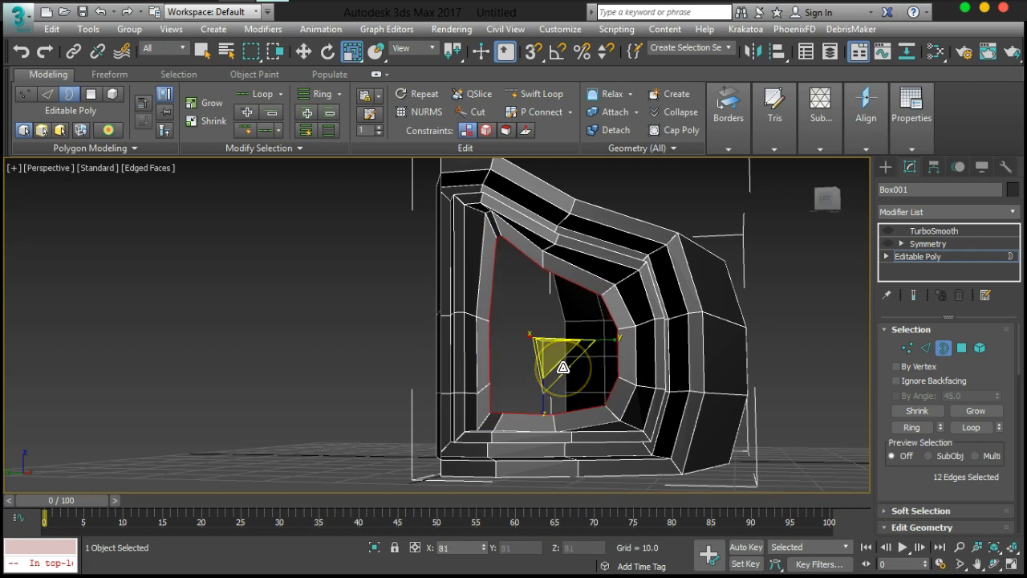
# - Extend the border about 11.4 units along X into the body to form a new inner wall strip
pyautogui.click(303, 50)
pyautogui.keyDown('alt'); pyautogui.moveTo(578, 385); pyautogui.dragTo(770, 444, button='middle'); pyautogui.keyUp('alt')
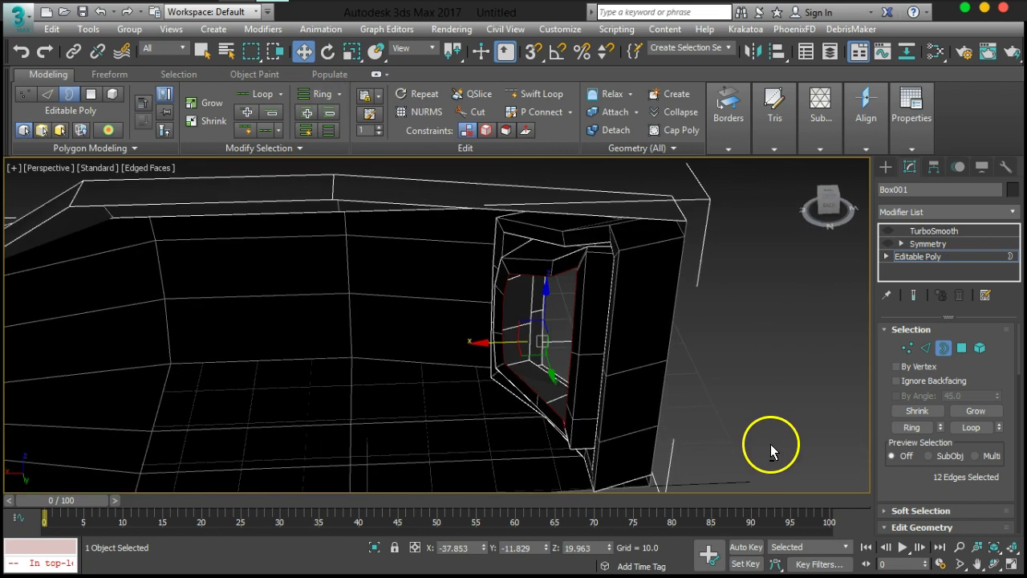
pyautogui.keyDown('shift'); pyautogui.moveTo(484, 343); pyautogui.dragTo(411, 359); pyautogui.keyUp('shift')
pyautogui.keyDown('alt'); pyautogui.moveTo(650, 365); pyautogui.dragTo(628, 361, button='middle'); pyautogui.keyUp('alt')
pyautogui.keyDown('alt'); pyautogui.moveTo(232, 231); pyautogui.dragTo(449, 380, button='middle'); pyautogui.keyUp('alt')
pyautogui.keyDown('alt'); pyautogui.moveTo(538, 385); pyautogui.dragTo(529, 321, button='middle'); pyautogui.keyUp('alt')
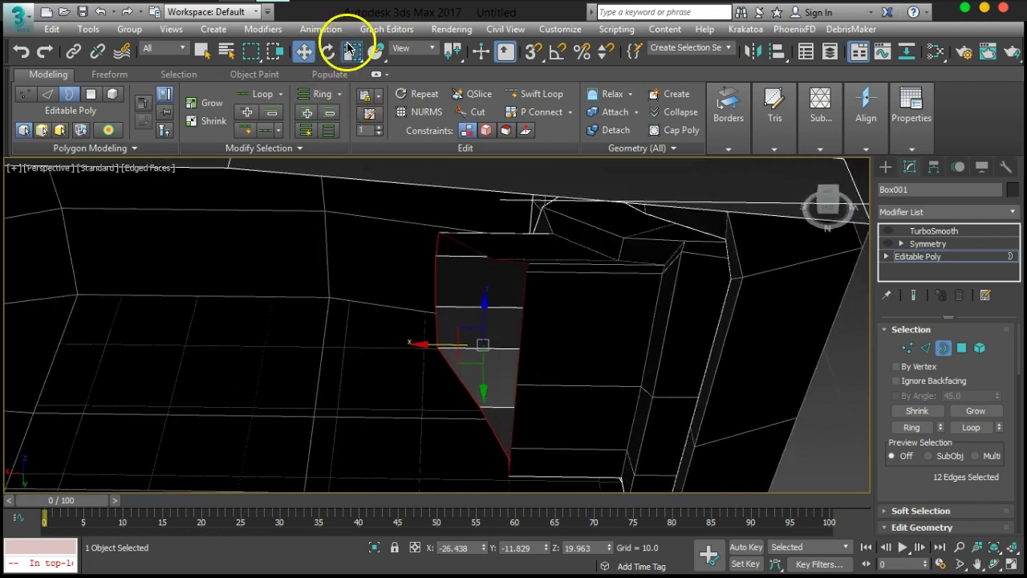
# - Flatten the selected inner border by scaling it along X to about 4%
pyautogui.click(352, 51)
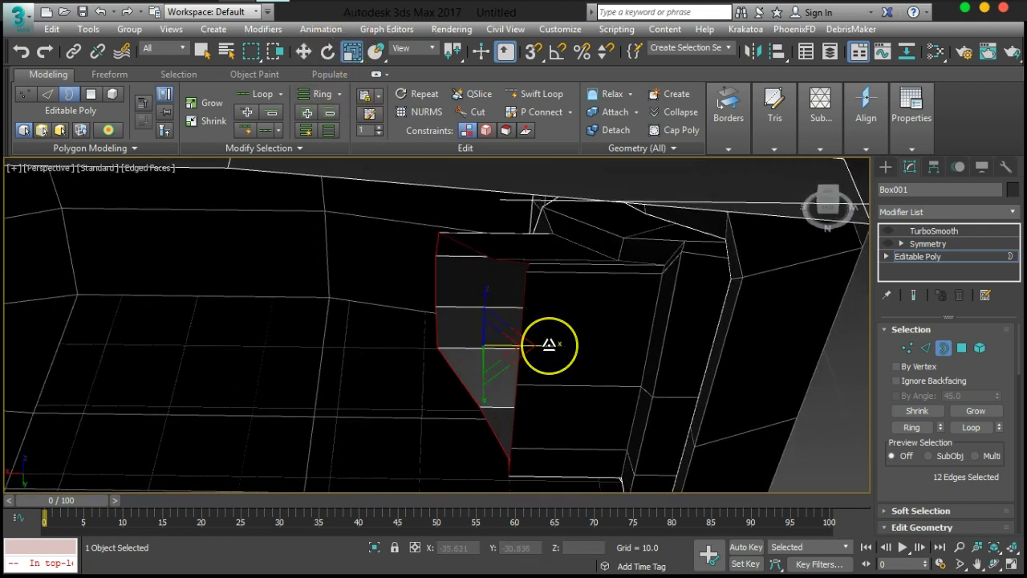
pyautogui.moveTo(549, 344); pyautogui.dragTo(390, 340)
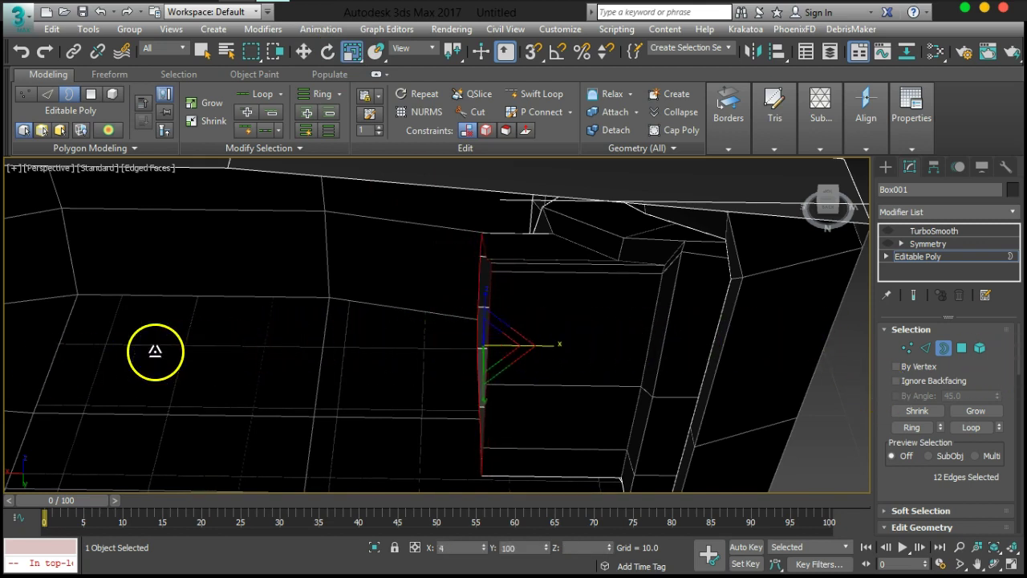